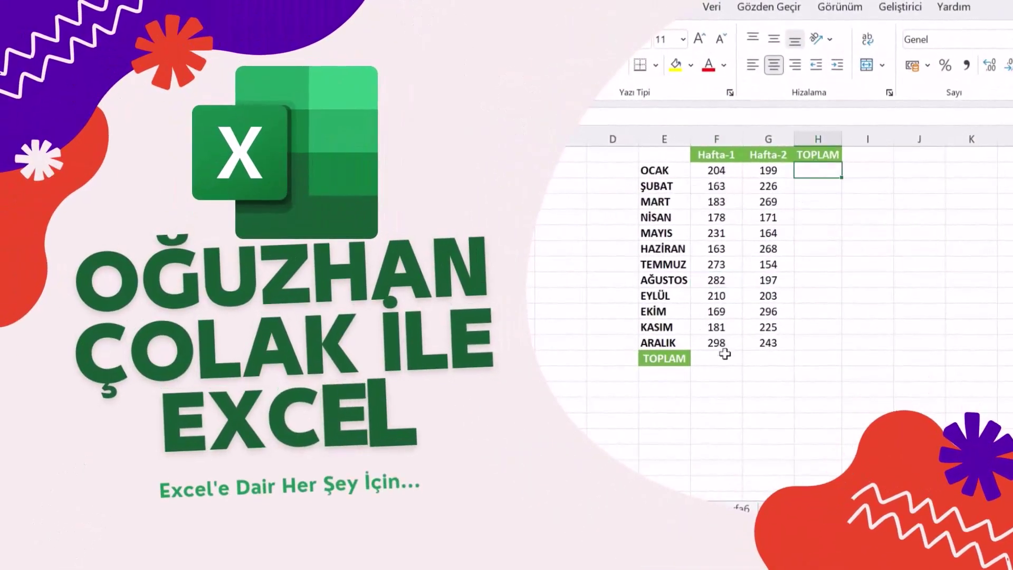
Select the entire monthly table with Ctrl+A
{"action": "left_click_drag", "start_coordinate": [717, 358], "coordinate": [773, 359]}
{"action": "left_click", "coordinate": [772, 250]}
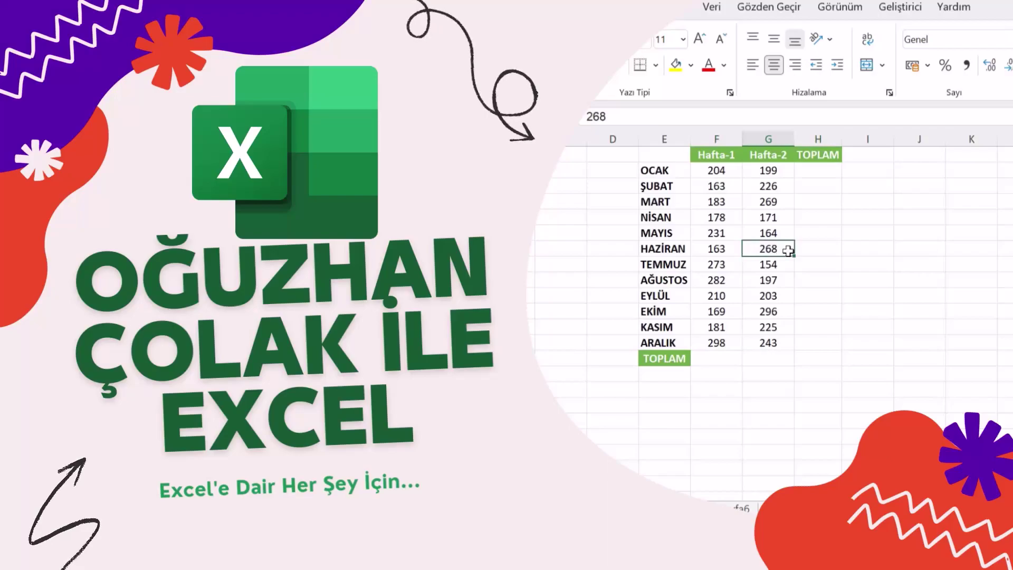
{"action": "key", "text": "ctrl+a"}
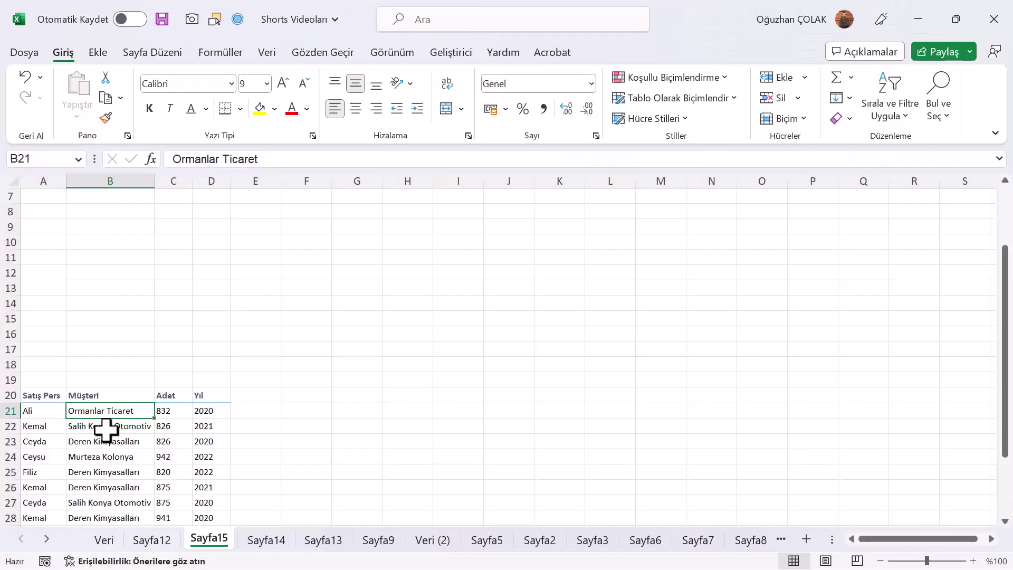
Insert a PivotTable from the sales data at cell A1 of the existing sheet
{"action": "left_click", "coordinate": [97, 52]}
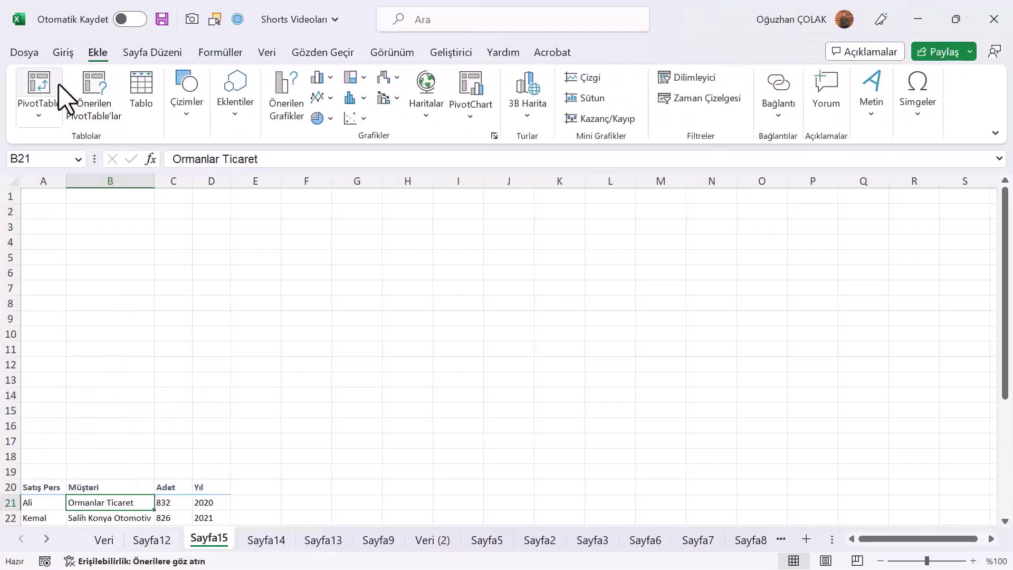
{"action": "left_click", "coordinate": [42, 90]}
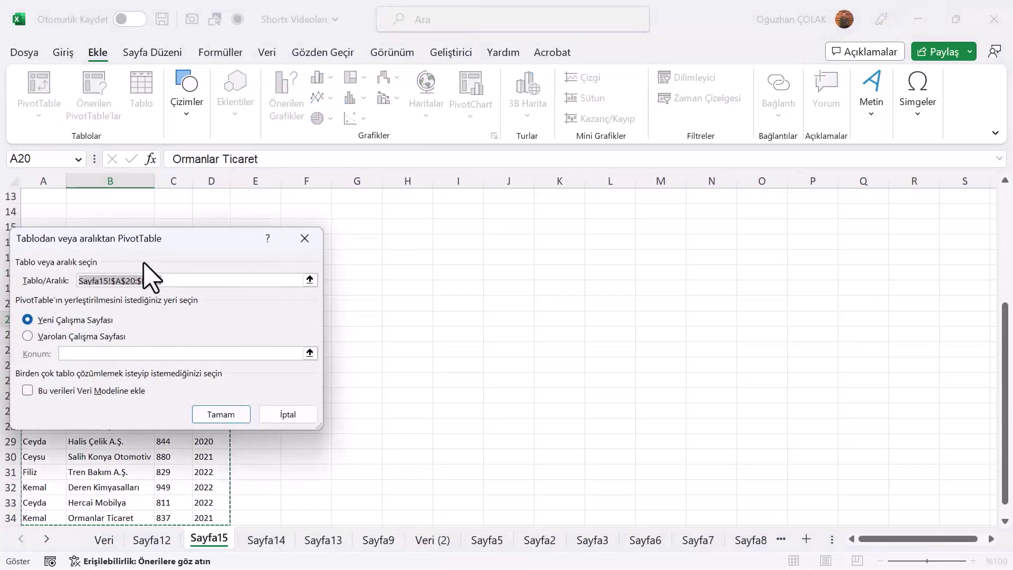
{"action": "left_click", "coordinate": [78, 338]}
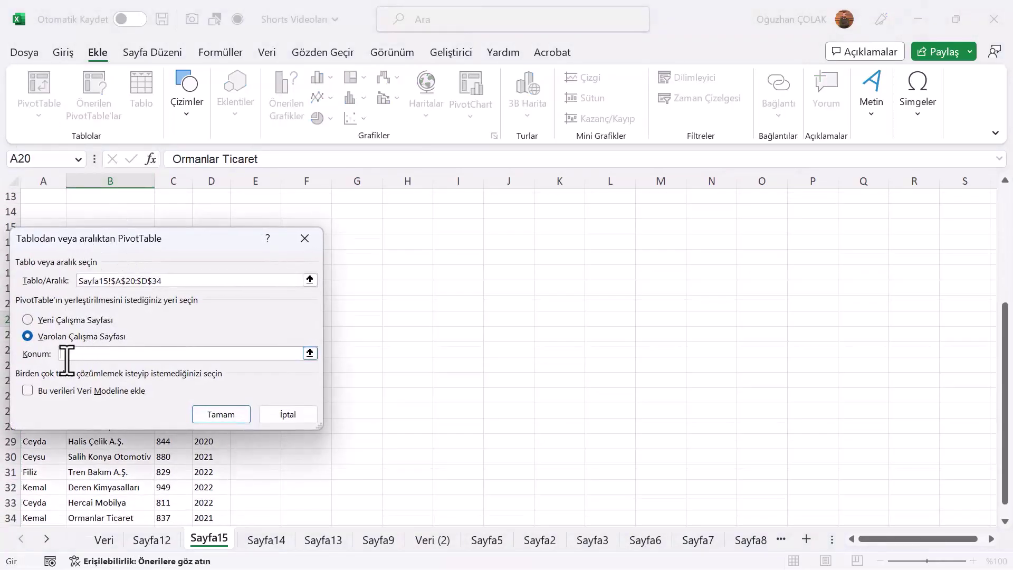
{"action": "left_click", "coordinate": [66, 353]}
{"action": "scroll", "coordinate": [77, 197], "scroll_direction": "up", "scroll_amount": 4}
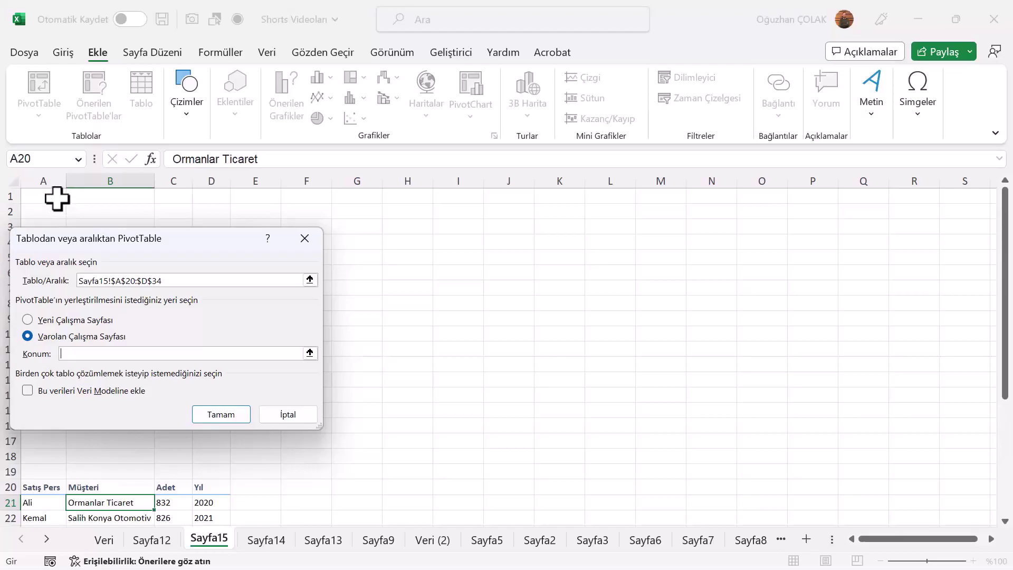
{"action": "left_click", "coordinate": [53, 196]}
{"action": "left_click", "coordinate": [222, 415]}
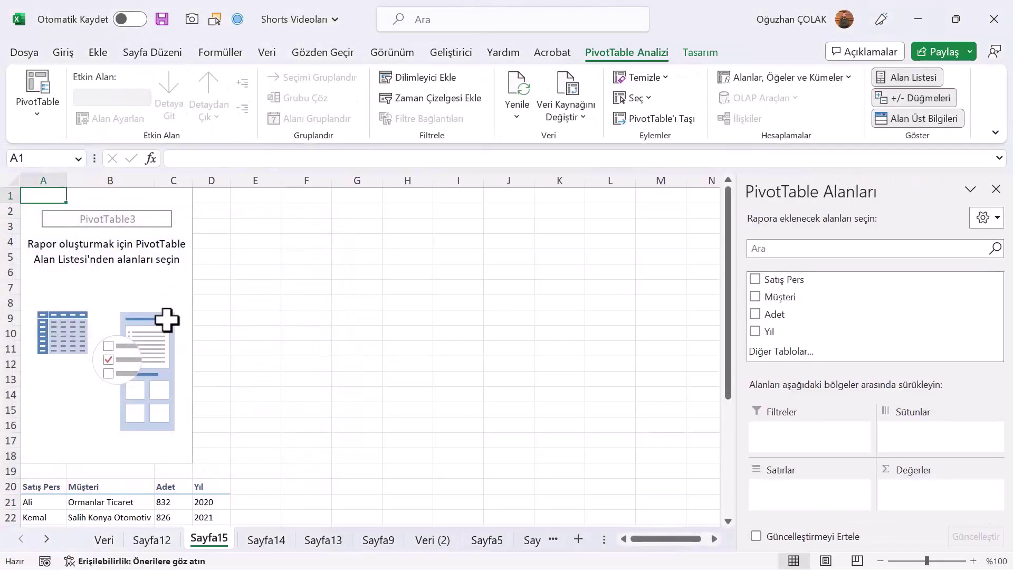
Put Satış Pers and Müşteri in Rows and sum Adet in Values
{"action": "mouse_move", "coordinate": [928, 200]}
{"action": "left_mouse_down"}
{"action": "mouse_move", "coordinate": [276, 179]}
{"action": "mouse_move", "coordinate": [276, 75]}
{"action": "left_mouse_up"}
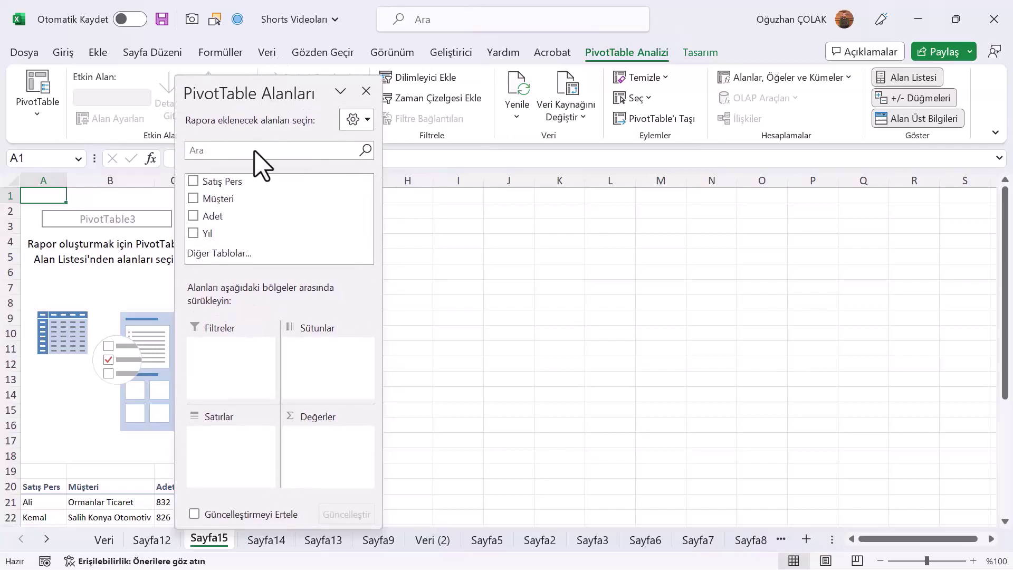
{"action": "left_click_drag", "start_coordinate": [225, 181], "coordinate": [230, 457]}
{"action": "left_click_drag", "start_coordinate": [217, 198], "coordinate": [228, 457]}
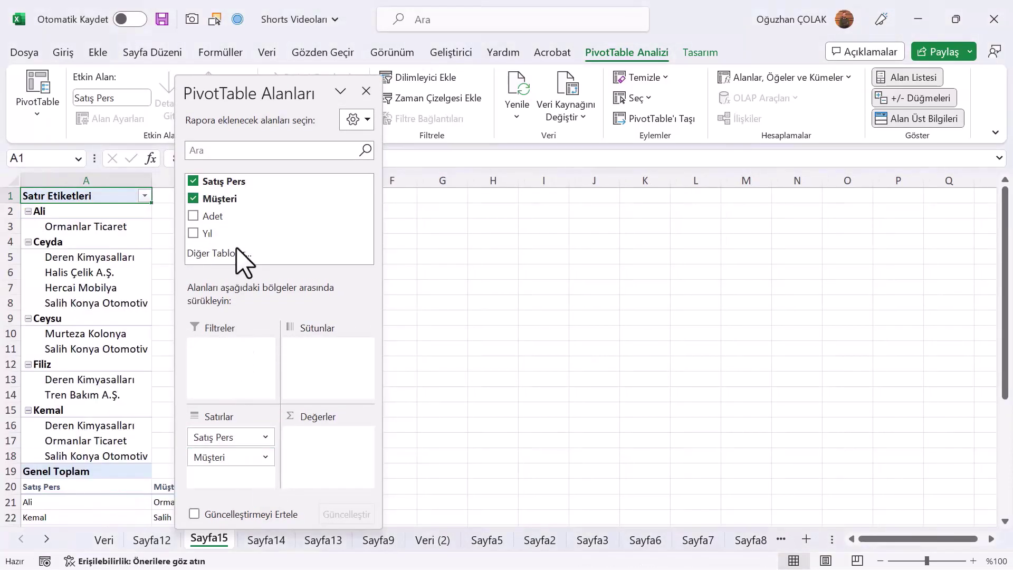
{"action": "left_click_drag", "start_coordinate": [216, 221], "coordinate": [319, 469]}
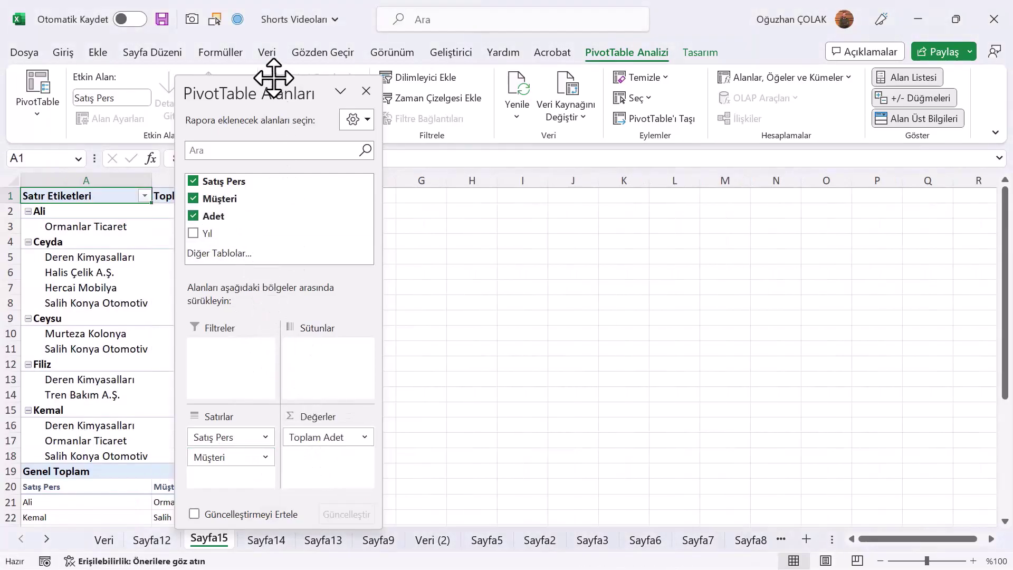
{"action": "left_click_drag", "start_coordinate": [281, 90], "coordinate": [340, 108]}
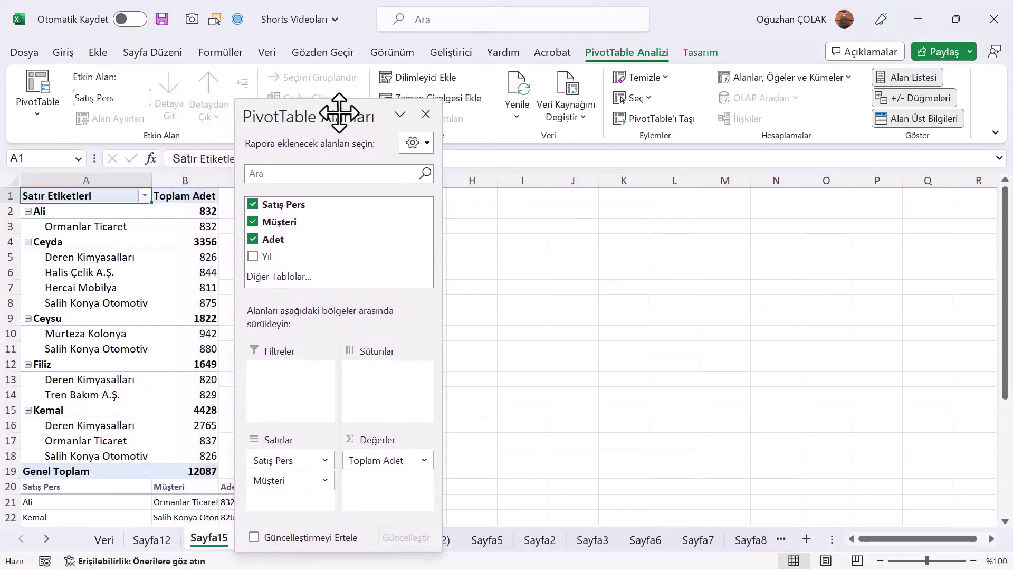
{"action": "left_click", "coordinate": [424, 108]}
{"action": "left_click", "coordinate": [84, 227]}
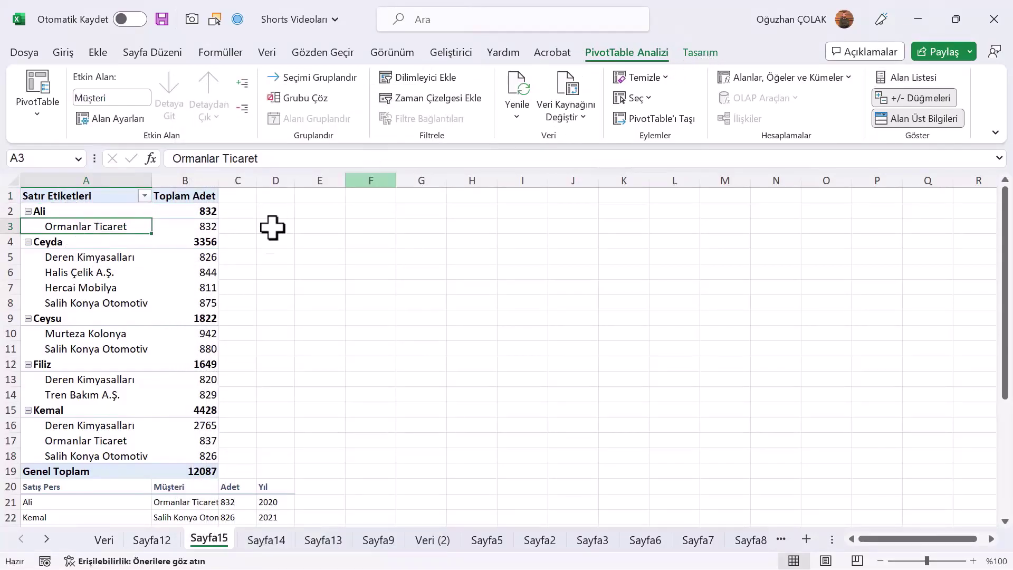
Switch the pivot table's report layout to tabular form
{"action": "left_click", "coordinate": [696, 54]}
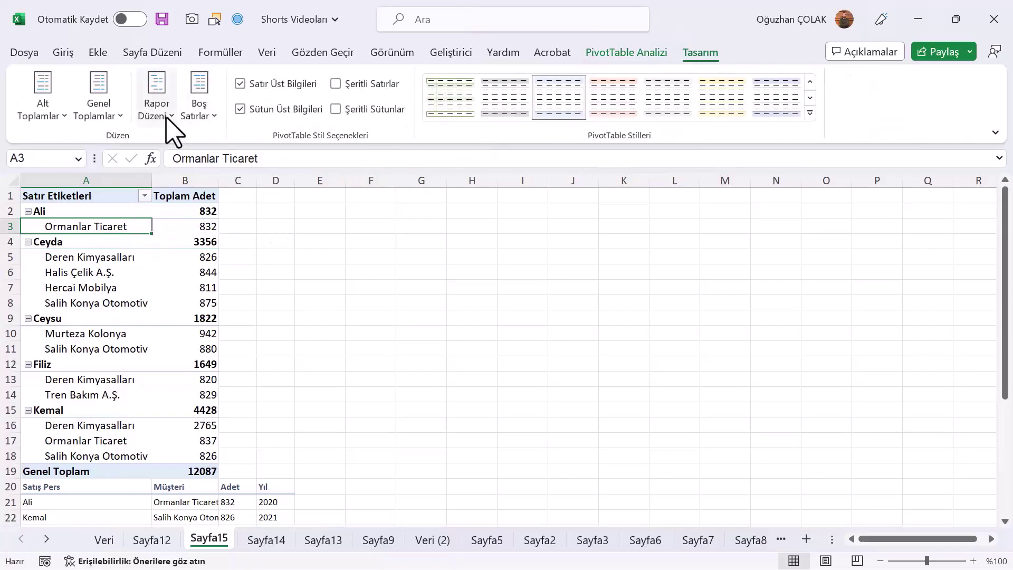
{"action": "left_click", "coordinate": [150, 111]}
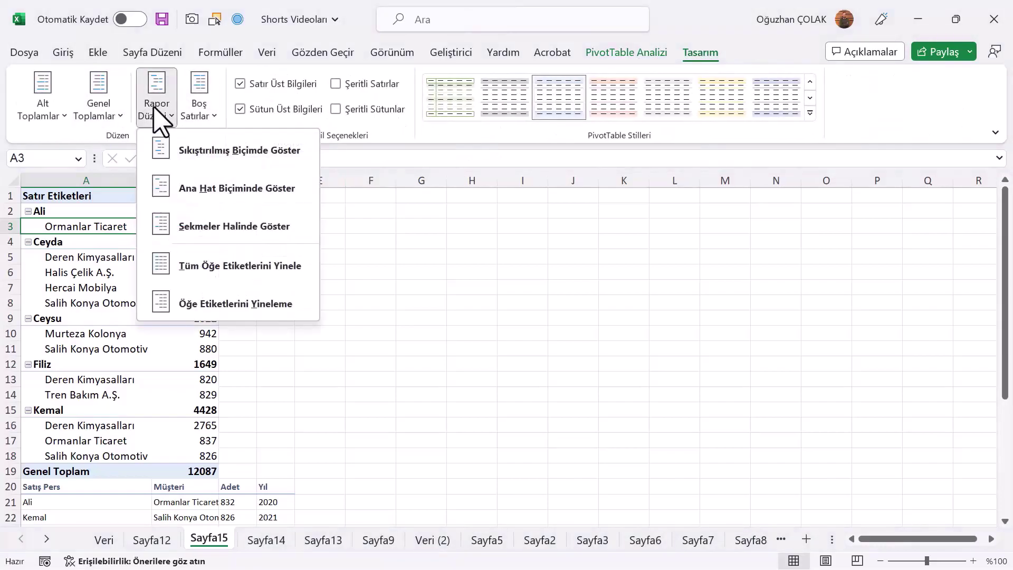
{"action": "left_click", "coordinate": [189, 224]}
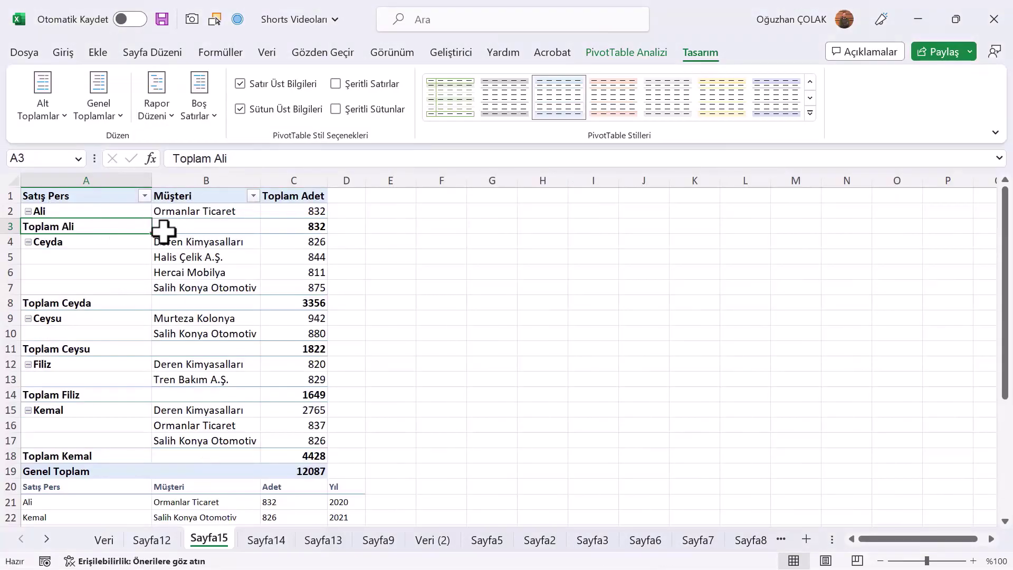
Remove the salesperson subtotals and repeat all item labels on every row
{"action": "right_click", "coordinate": [81, 227]}
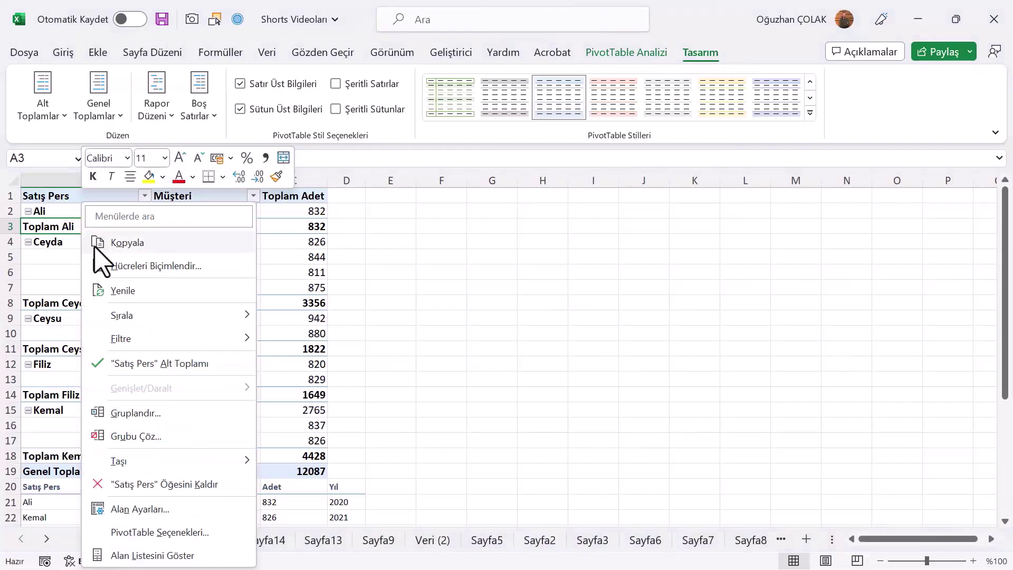
{"action": "left_click", "coordinate": [158, 363]}
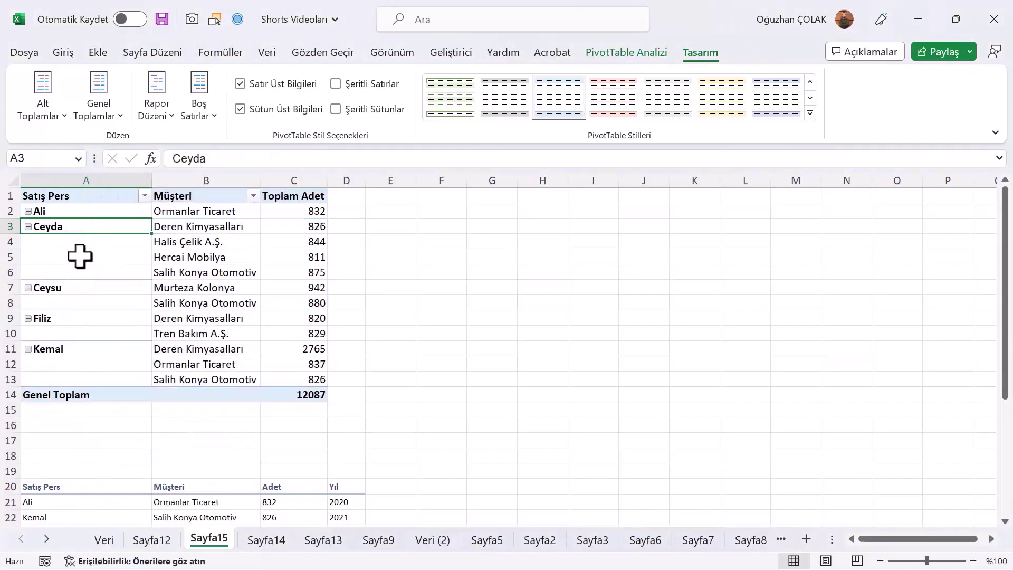
{"action": "left_click", "coordinate": [164, 110]}
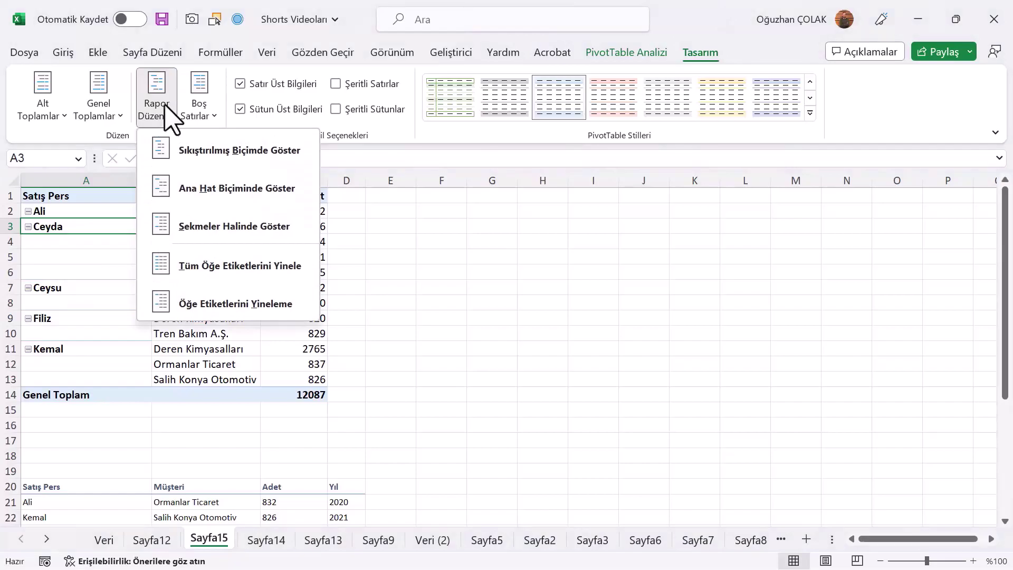
{"action": "left_click", "coordinate": [209, 269]}
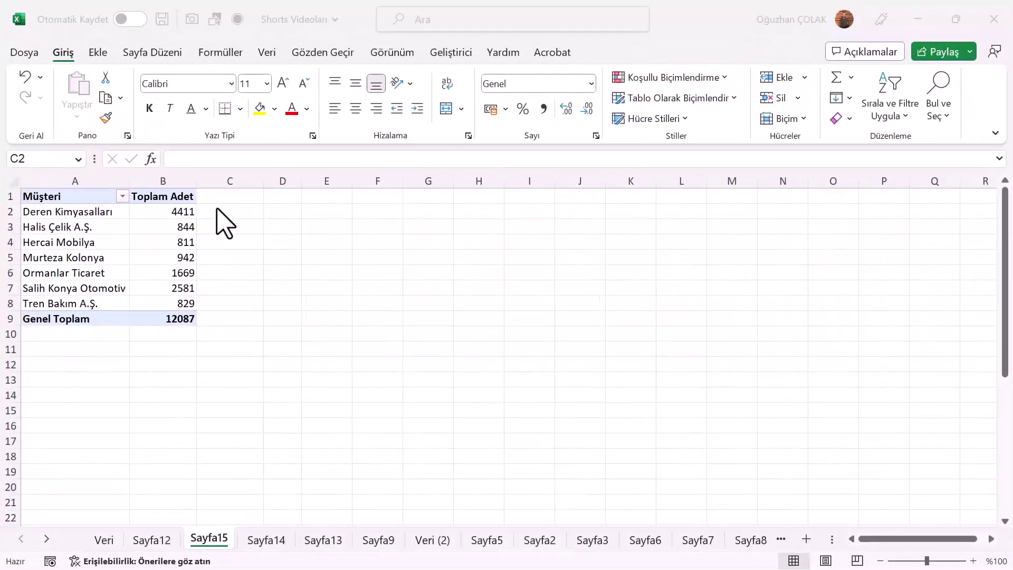
Test a formula in C2 referencing the Deren Kimyasalları total, then cancel it
{"action": "left_click", "coordinate": [219, 212]}
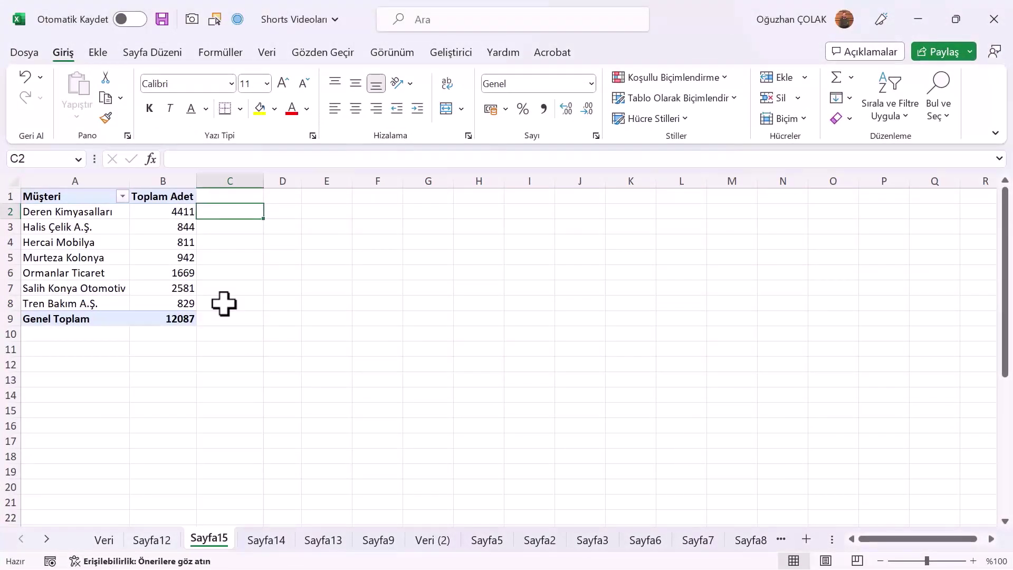
{"action": "type", "text": "="}
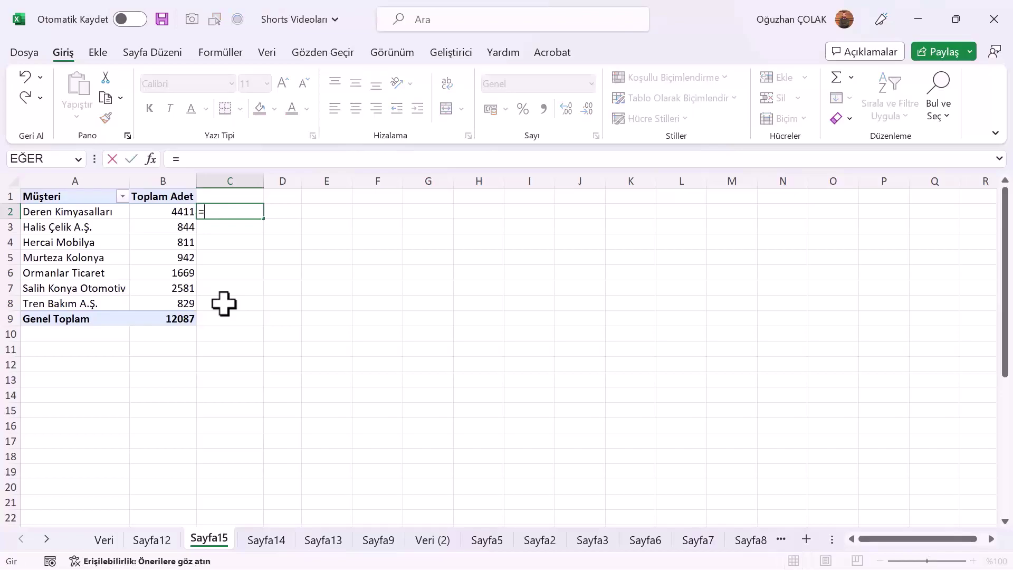
{"action": "left_click", "coordinate": [182, 213]}
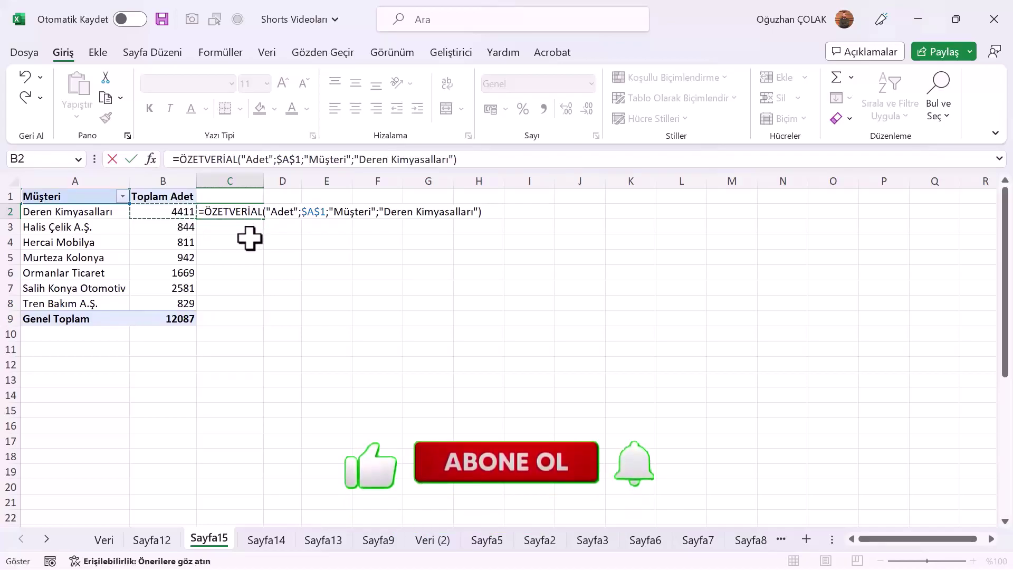
{"action": "key", "text": "Escape"}
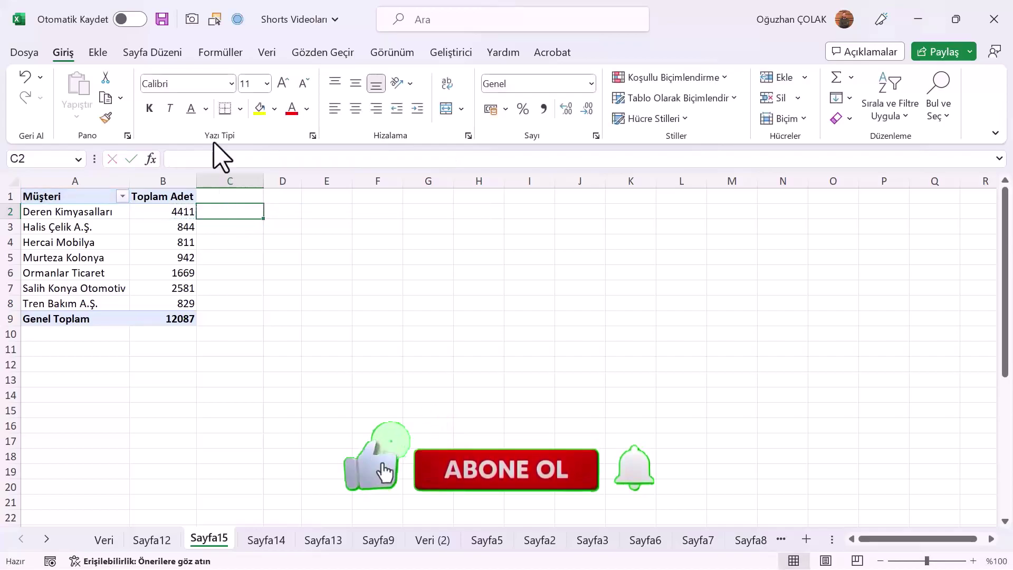
{"action": "left_click", "coordinate": [147, 228]}
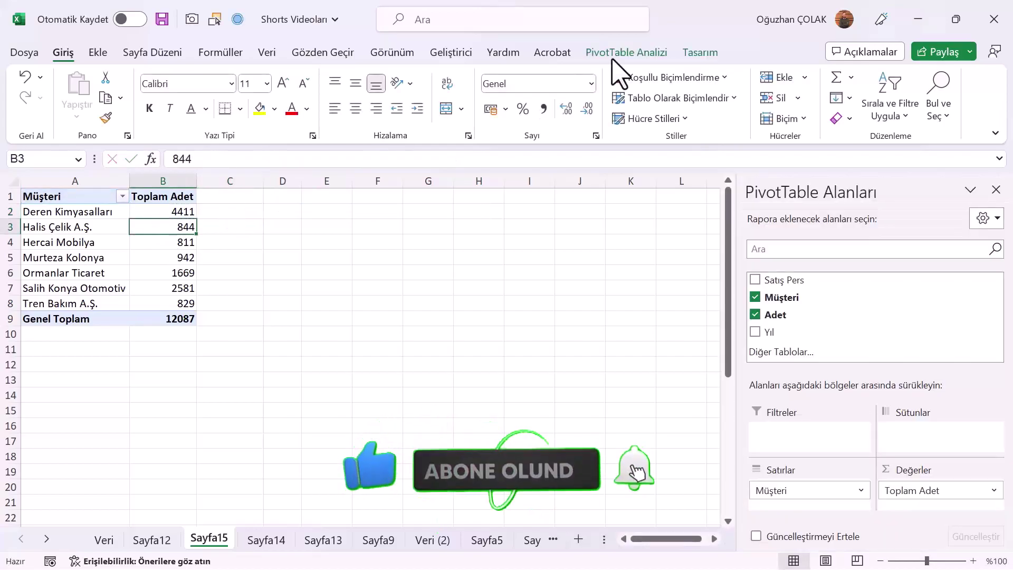
Turn off Generate GetPivotData in the PivotTable options
{"action": "left_click", "coordinate": [665, 52]}
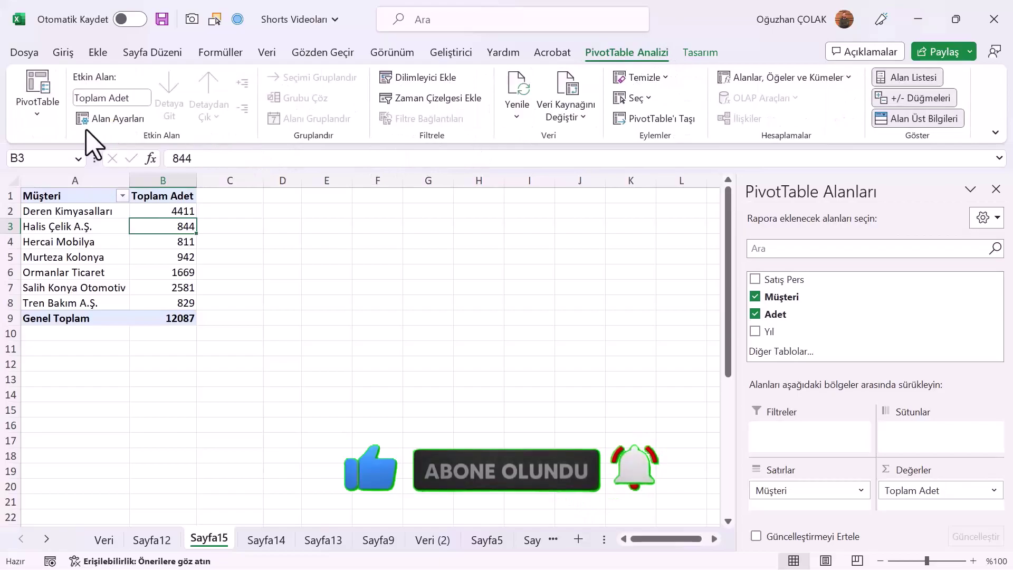
{"action": "left_click", "coordinate": [37, 113]}
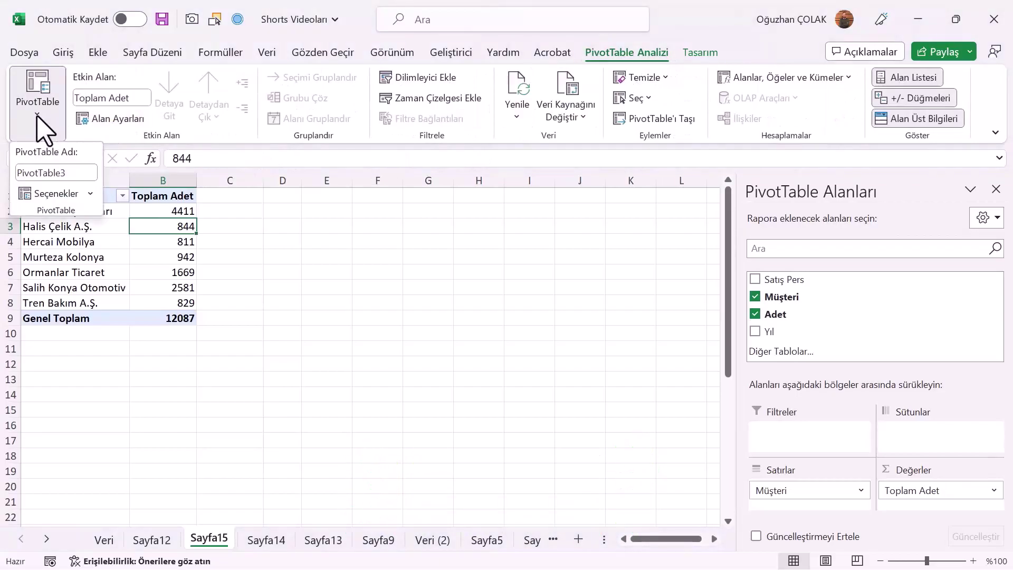
{"action": "left_click", "coordinate": [91, 194]}
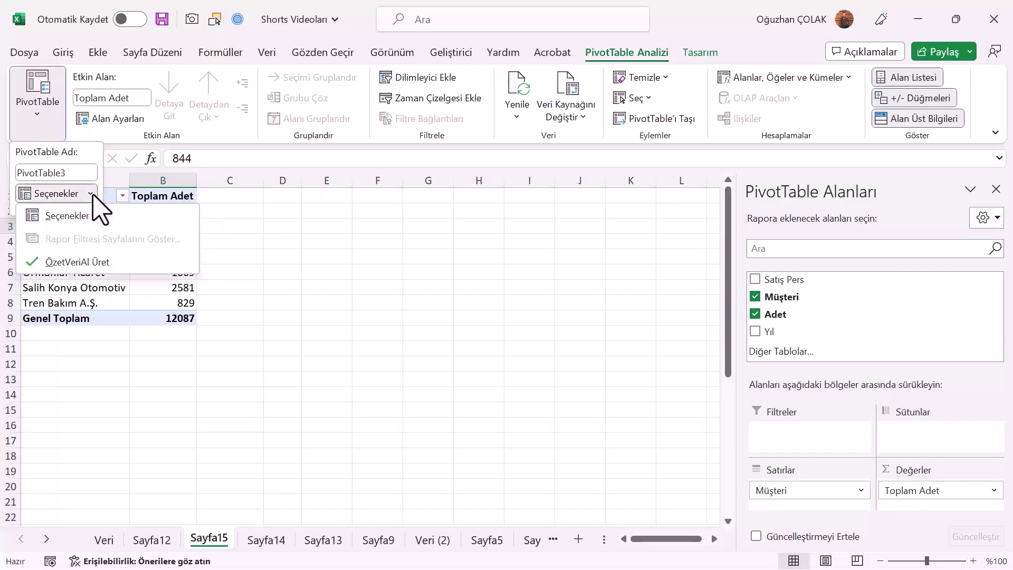
{"action": "left_click", "coordinate": [82, 262]}
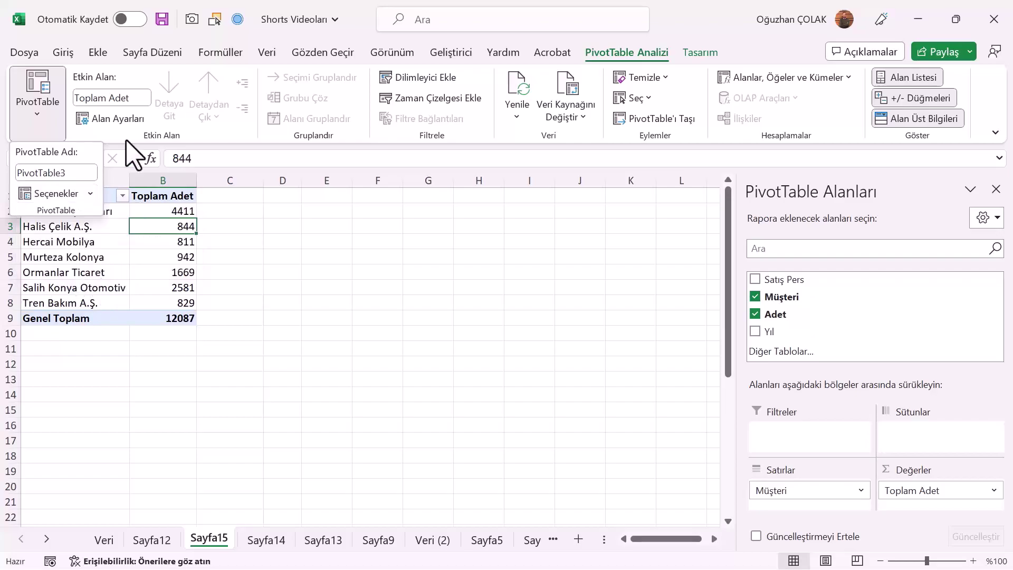
Enter =B2*18% in C2 and fill it down to C9
{"action": "left_click", "coordinate": [224, 212]}
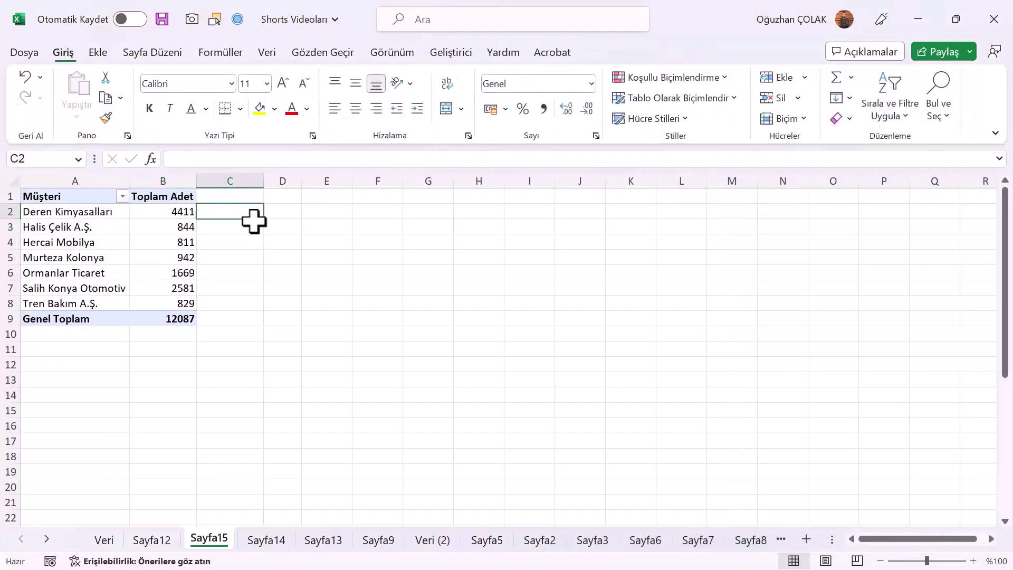
{"action": "type", "text": "="}
{"action": "left_click", "coordinate": [181, 214]}
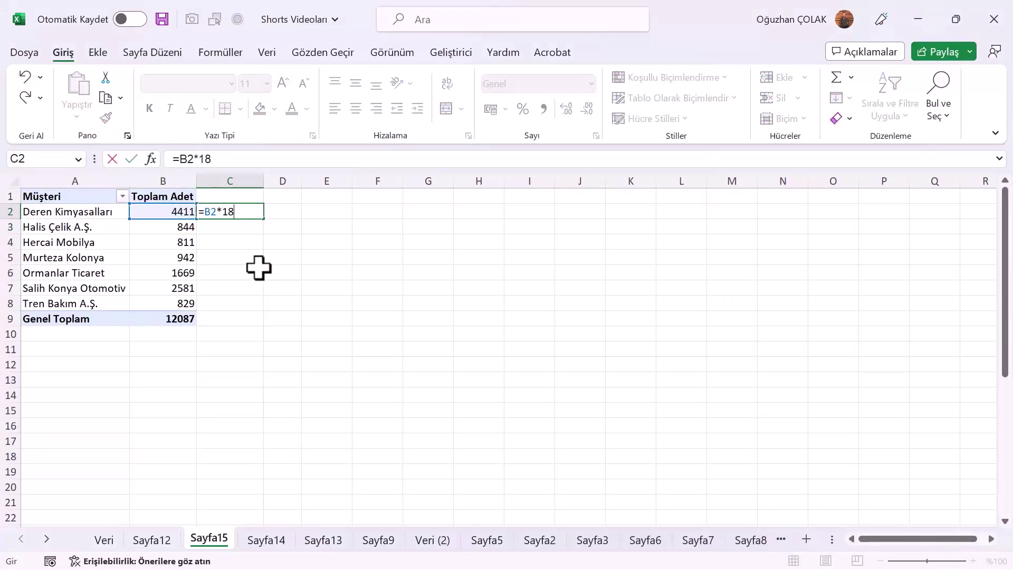
{"action": "type", "text": "%"}
{"action": "key", "text": "Return"}
{"action": "key", "text": "Up"}
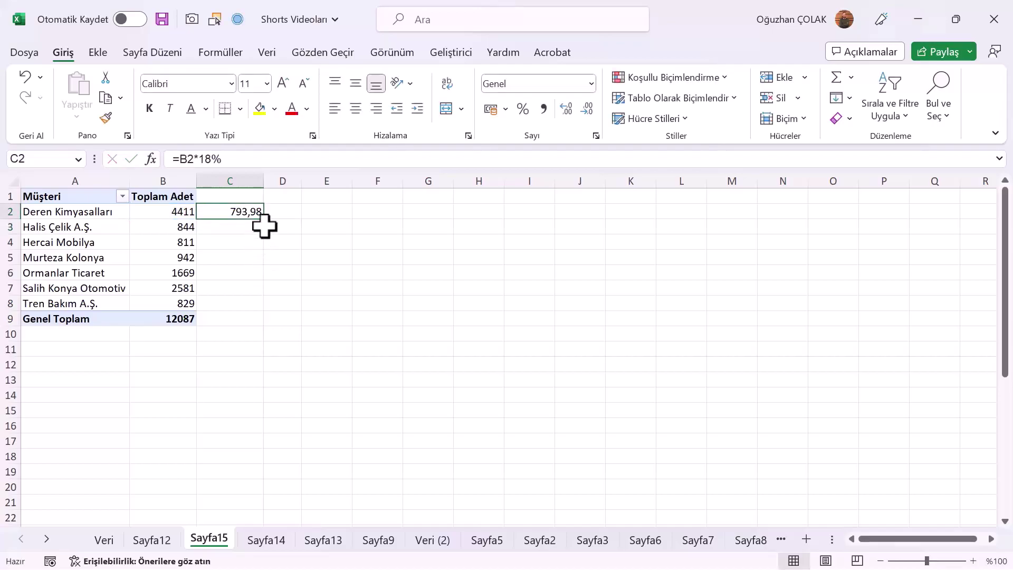
{"action": "double_click", "coordinate": [268, 221]}
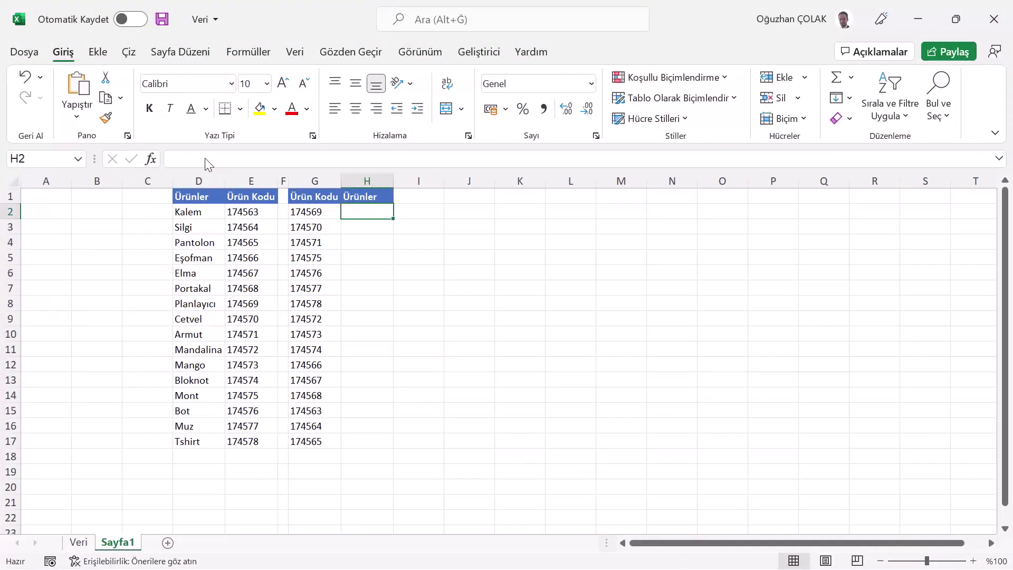
Enter =ÇAPRAZARA(G2;E:E;D:D) in H2 and fill it down to H17
{"action": "left_click", "coordinate": [364, 215]}
{"action": "type", "text": "=ç"}
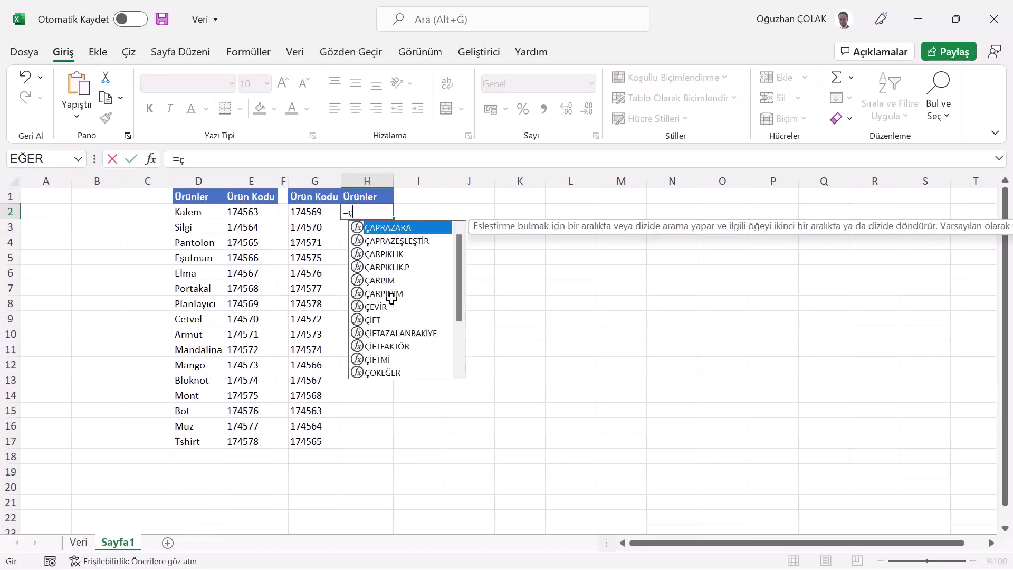
{"action": "type", "text": "apra"}
{"action": "key", "text": "Tab"}
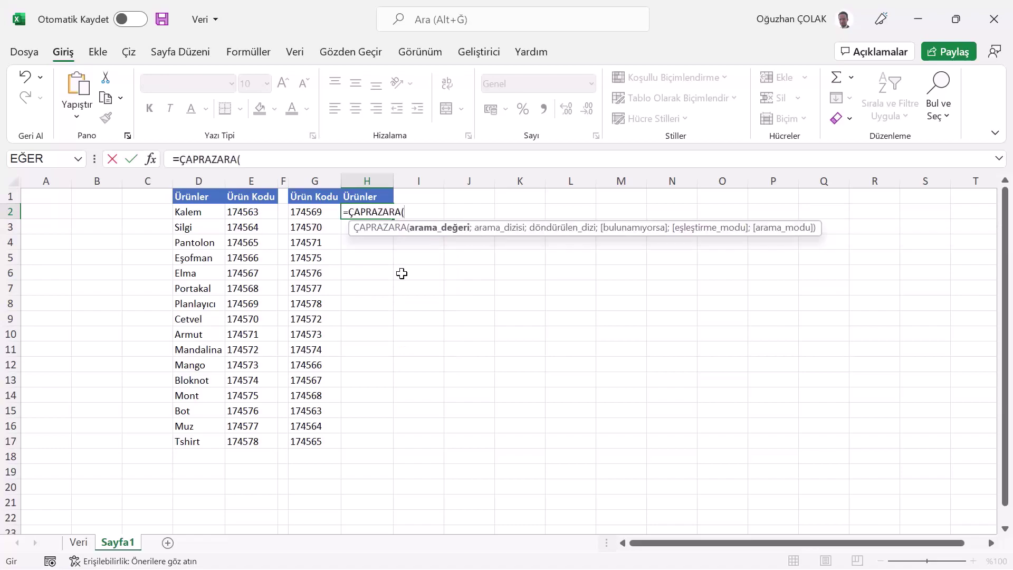
{"action": "left_click_drag", "start_coordinate": [403, 235], "coordinate": [251, 255]}
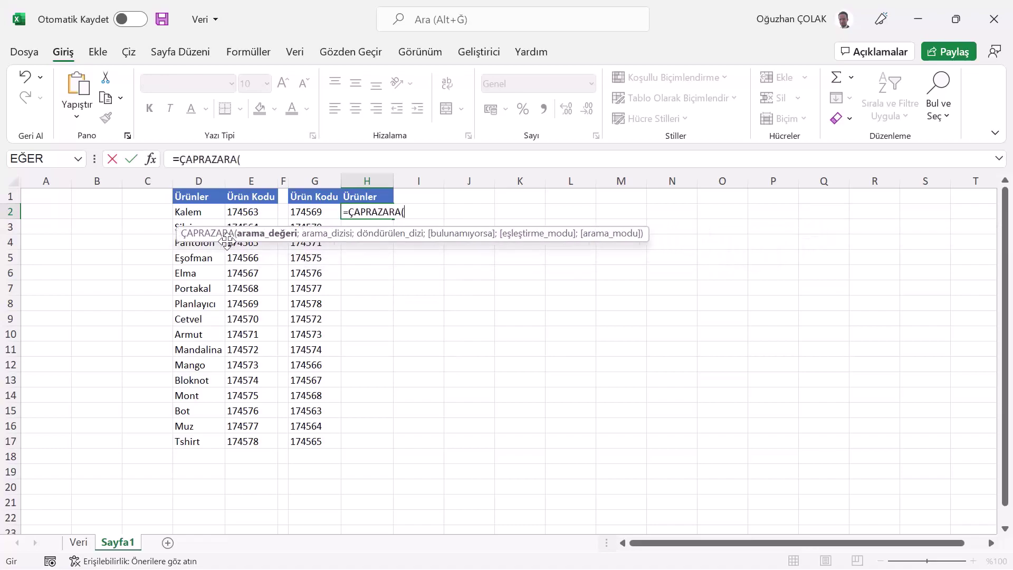
{"action": "left_click", "coordinate": [315, 212]}
{"action": "type", "text": ";"}
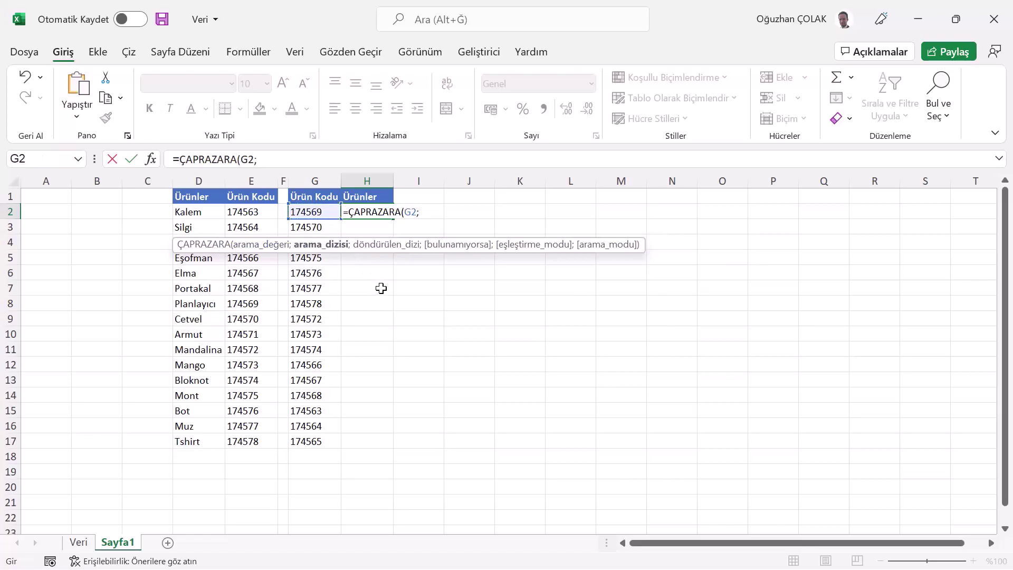
{"action": "left_click", "coordinate": [250, 182]}
{"action": "type", "text": ";"}
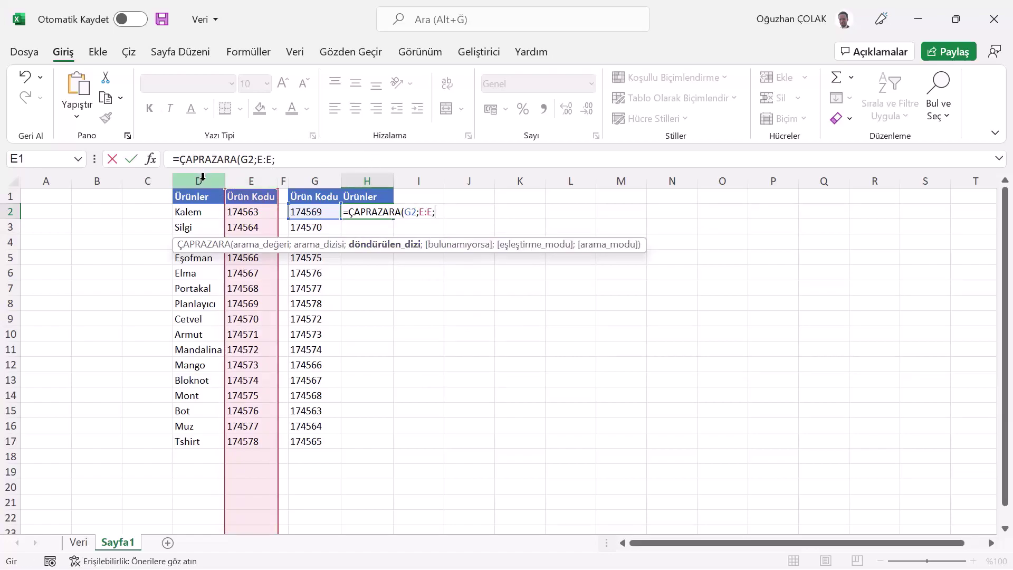
{"action": "left_click", "coordinate": [202, 181]}
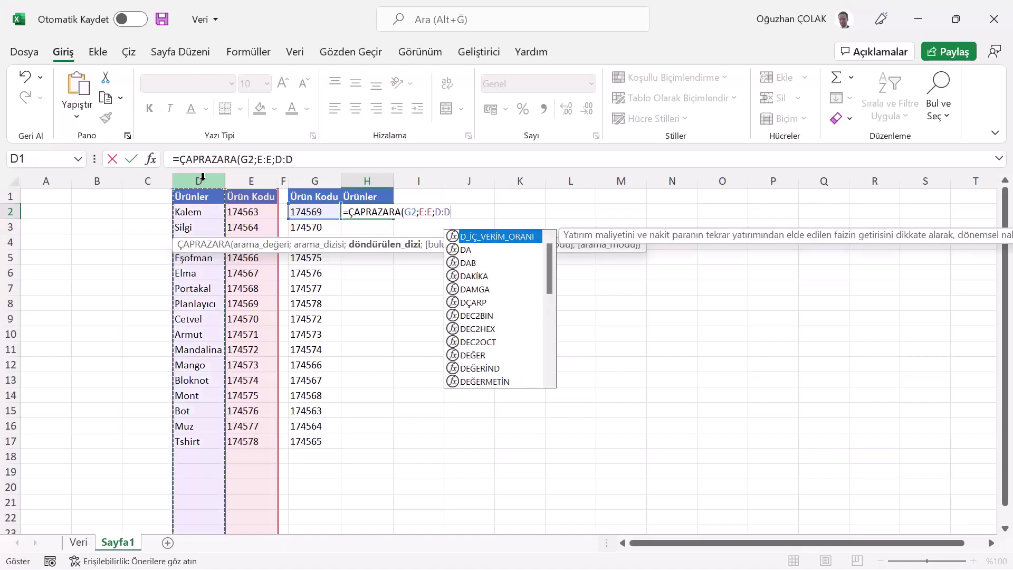
{"action": "key", "text": "Return"}
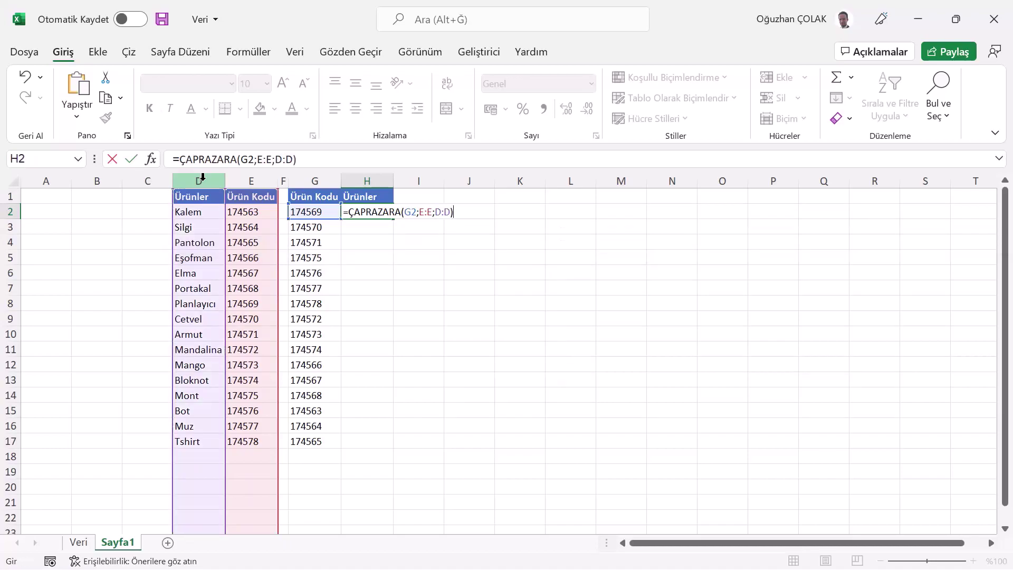
{"action": "double_click", "coordinate": [395, 219]}
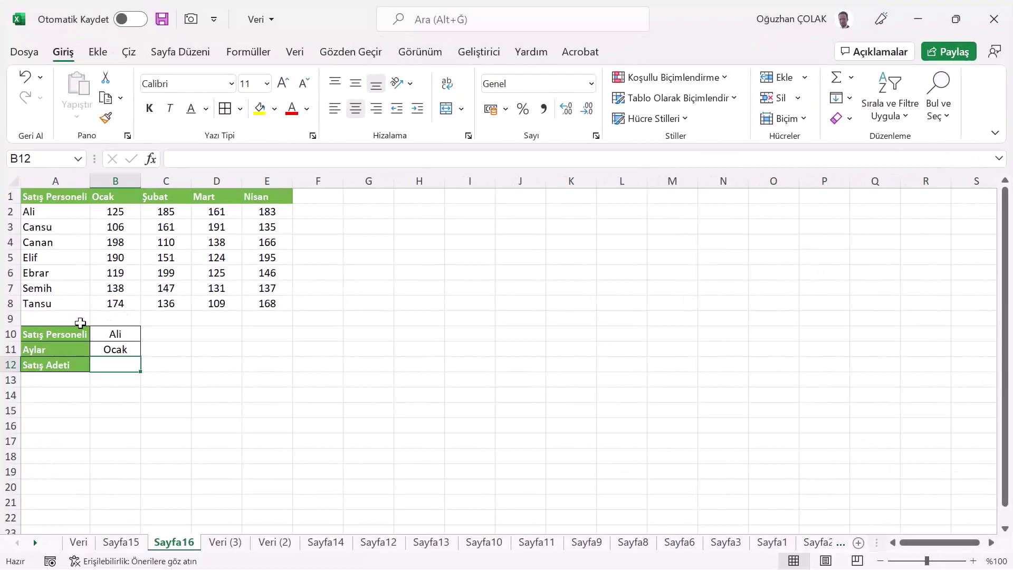
Keep Ali in B10 and Ocak in B11 via their dropdowns, and select B12
{"action": "left_click", "coordinate": [121, 334]}
{"action": "left_click", "coordinate": [148, 334]}
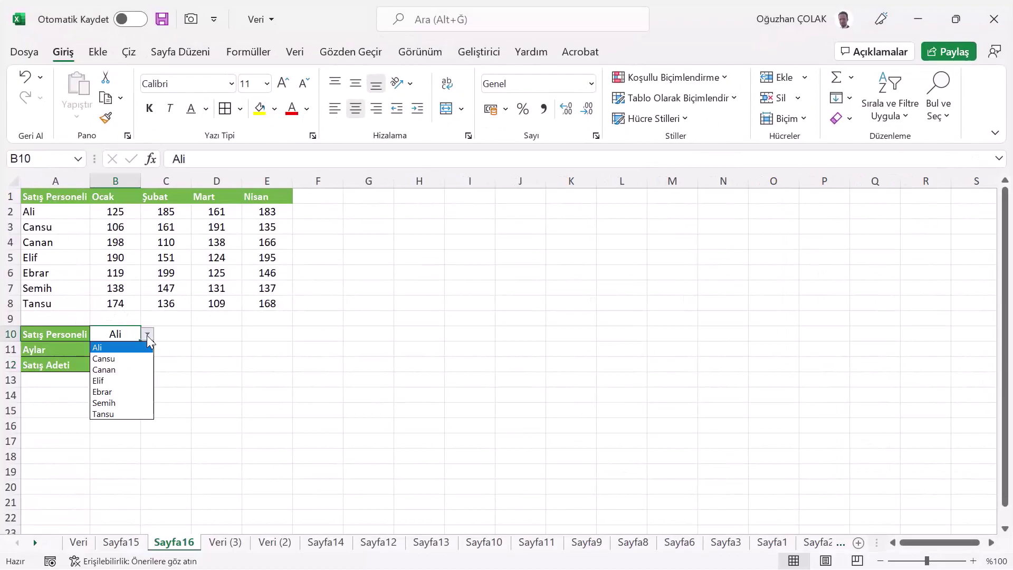
{"action": "left_click", "coordinate": [127, 348]}
{"action": "left_click", "coordinate": [133, 351]}
{"action": "left_click", "coordinate": [150, 350]}
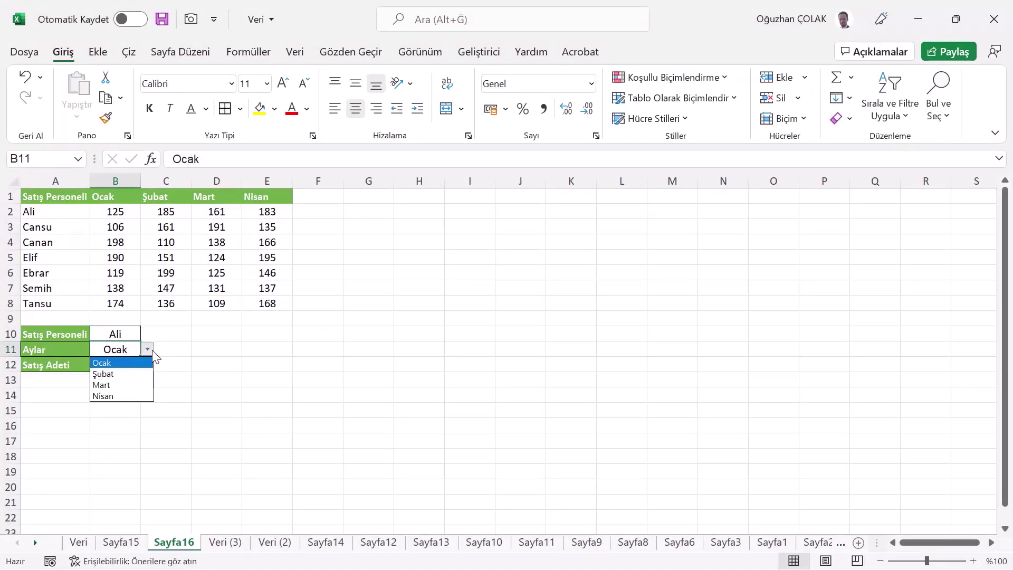
{"action": "left_click", "coordinate": [123, 350]}
{"action": "left_click", "coordinate": [120, 367]}
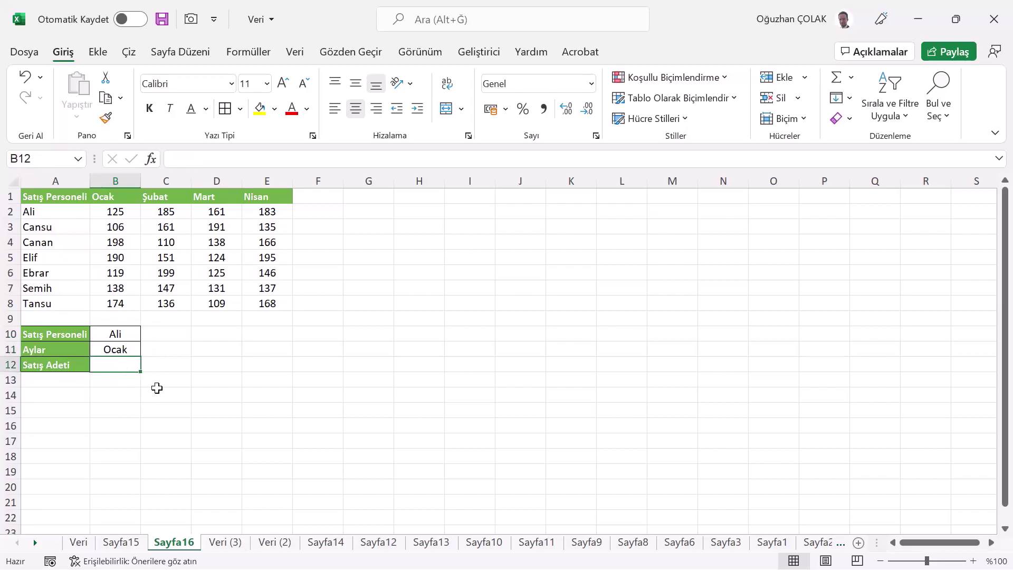
Start =ÇAPRAZARA in B12, looking up B10 among salesperson names A2:A8
{"action": "type", "text": "="}
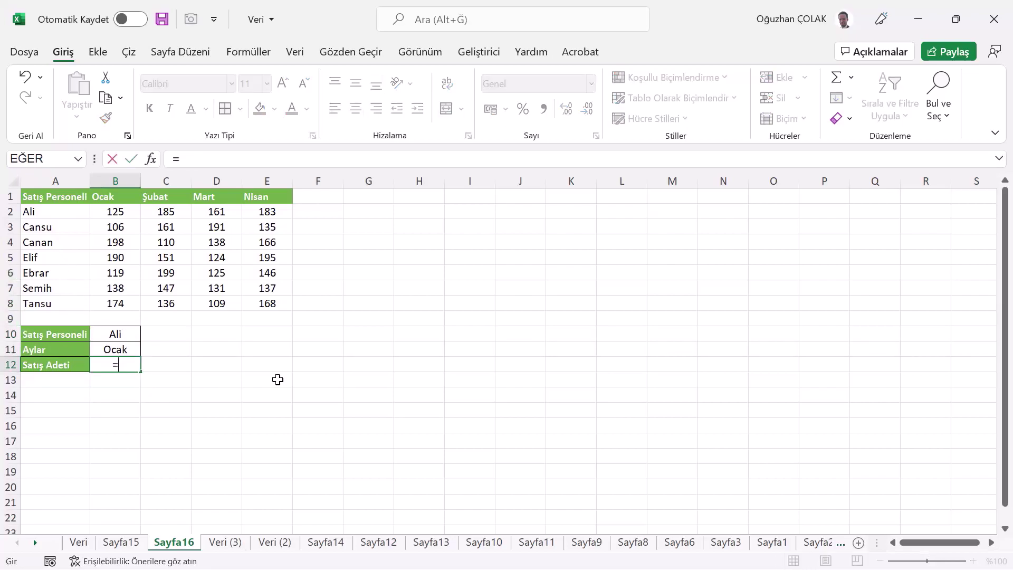
{"action": "type", "text": "çapraz"}
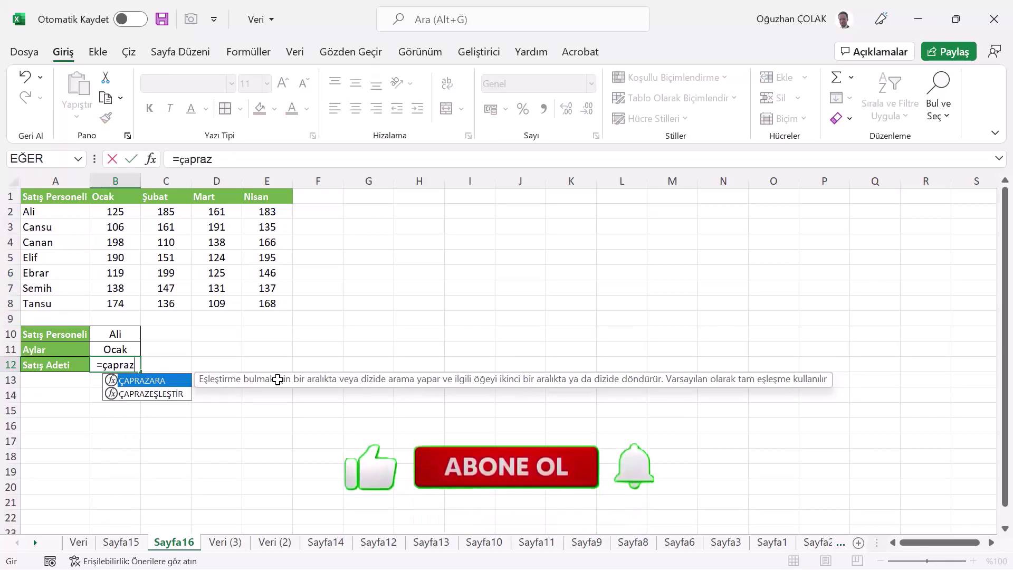
{"action": "key", "text": "Tab"}
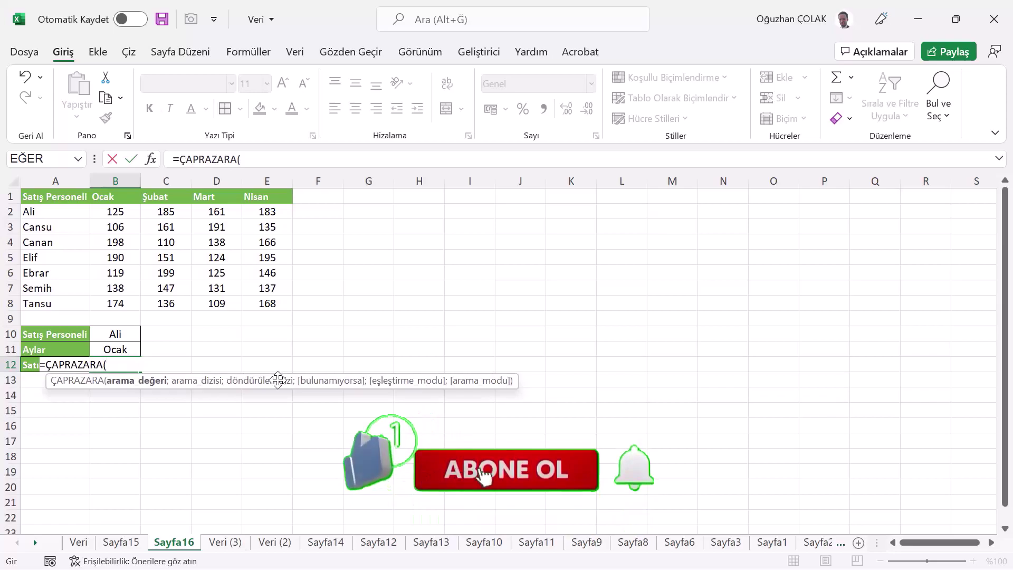
{"action": "left_click", "coordinate": [132, 334]}
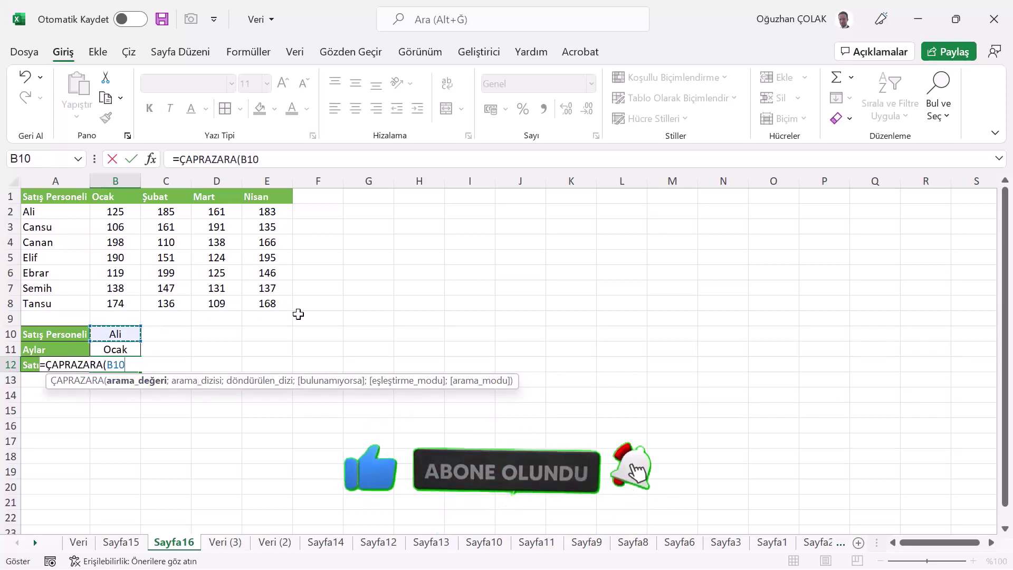
{"action": "type", "text": ";"}
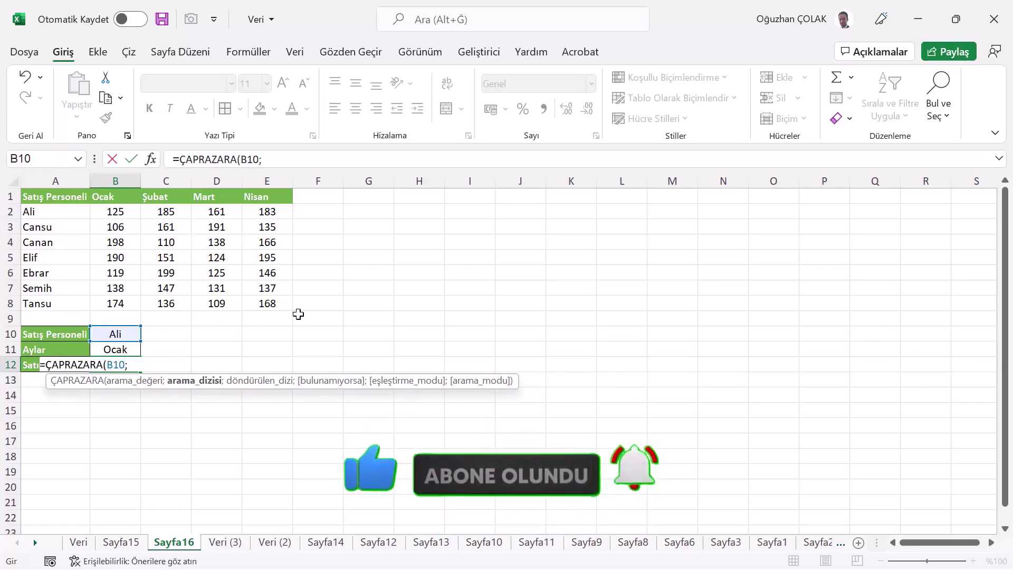
{"action": "left_click_drag", "start_coordinate": [48, 207], "coordinate": [58, 304]}
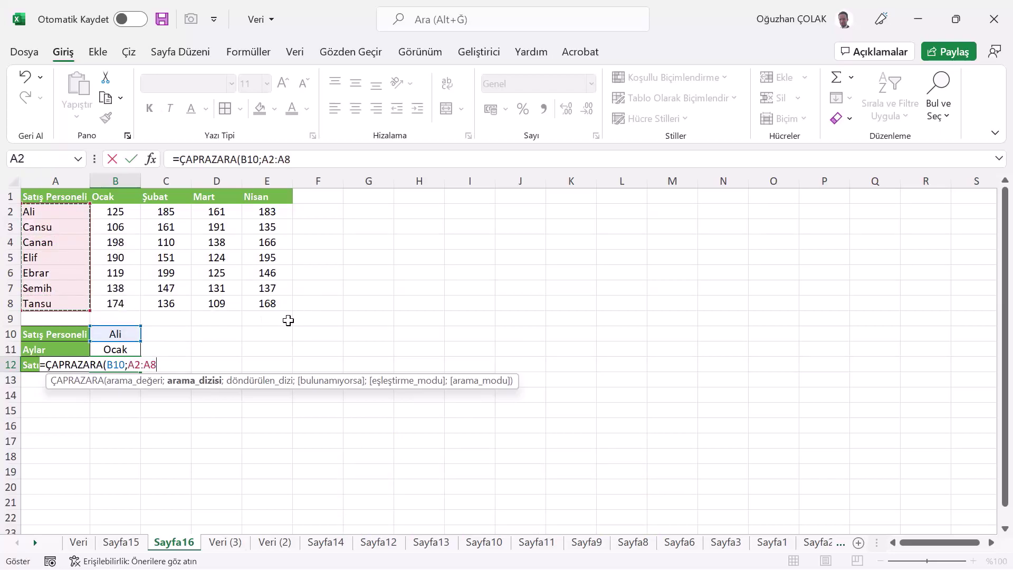
{"action": "type", "text": ";"}
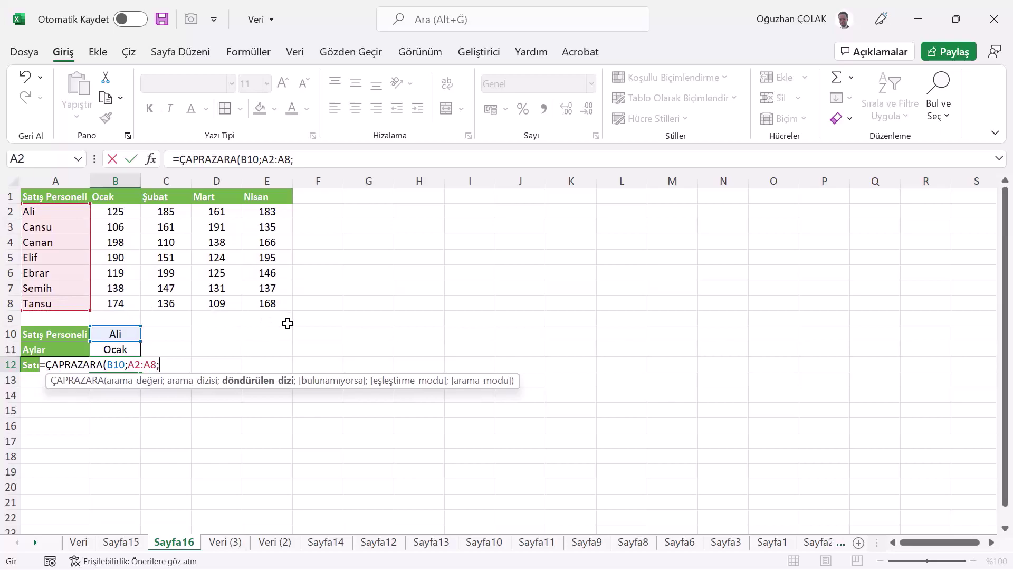
Nest ÇAPRAZARA(B11;B1:E1;B2:E8) as the return array and enter the formula
{"action": "type", "text": "ça"}
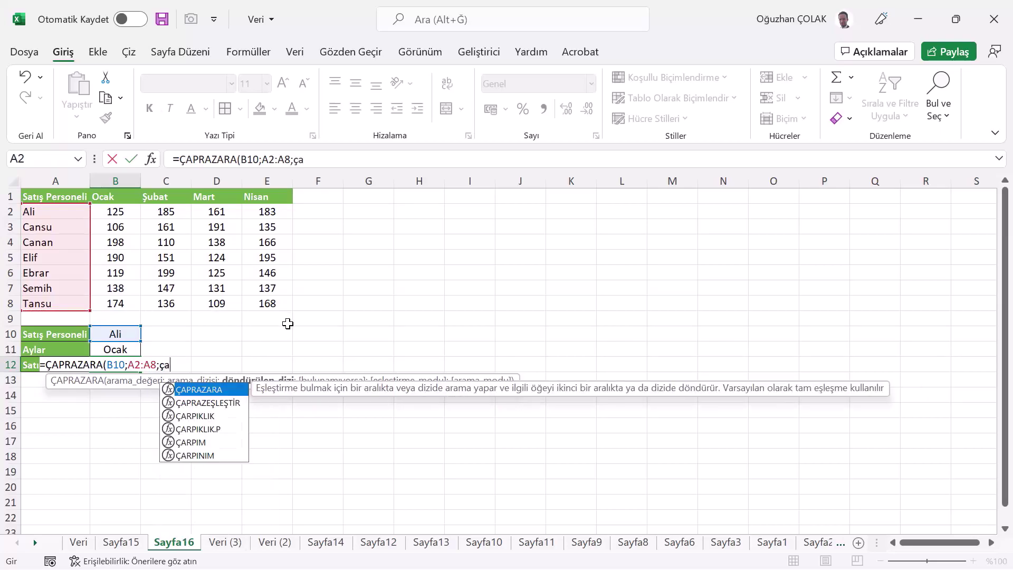
{"action": "type", "text": "praz"}
{"action": "key", "text": "Tab"}
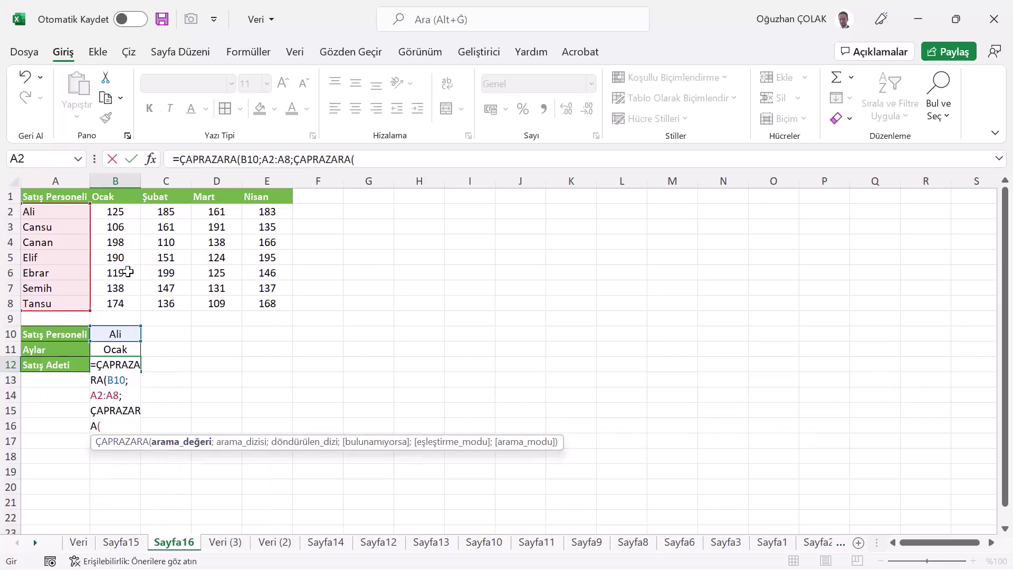
{"action": "left_click", "coordinate": [119, 350]}
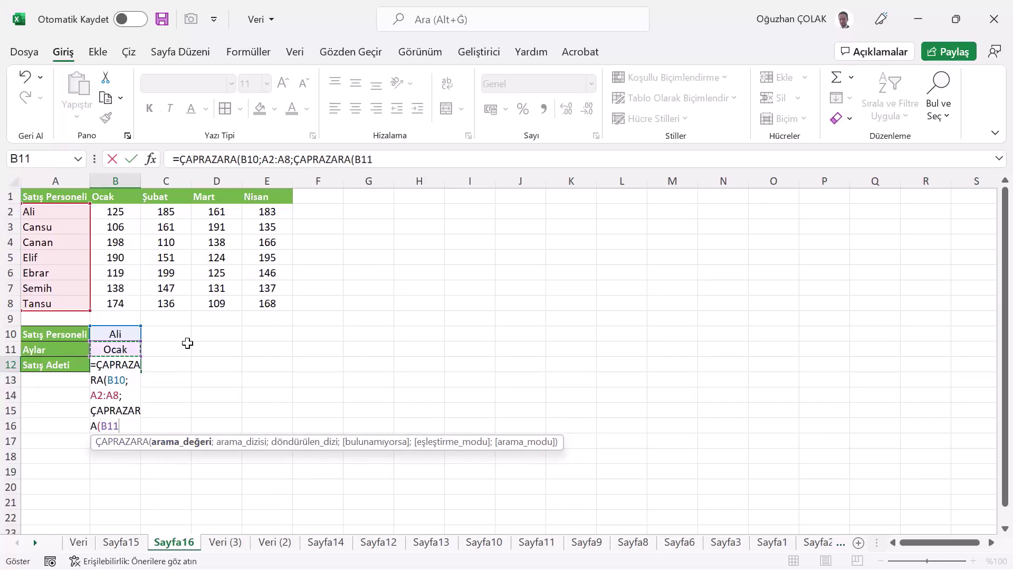
{"action": "type", "text": ";"}
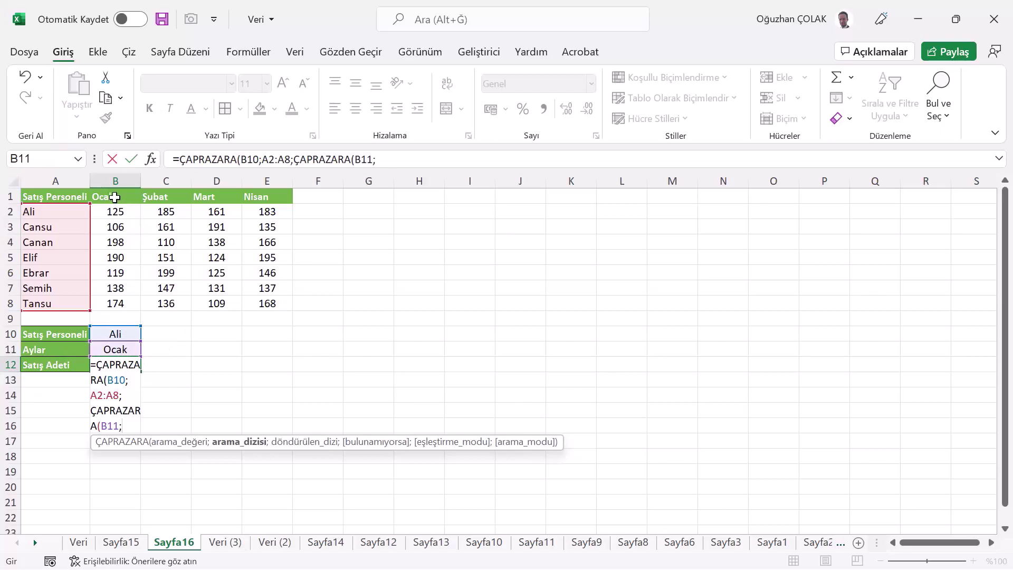
{"action": "left_click_drag", "start_coordinate": [114, 197], "coordinate": [267, 197]}
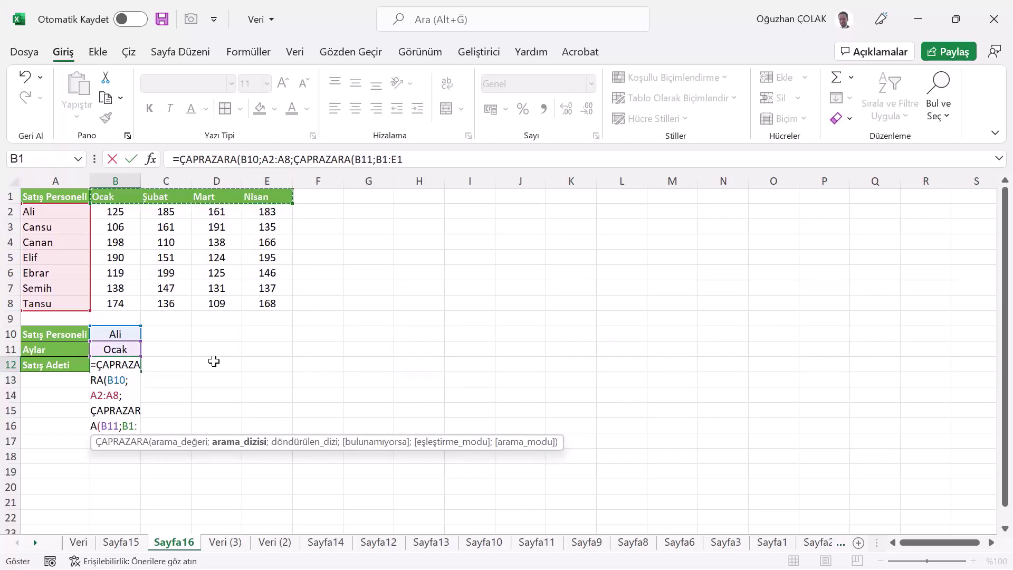
{"action": "type", "text": ";"}
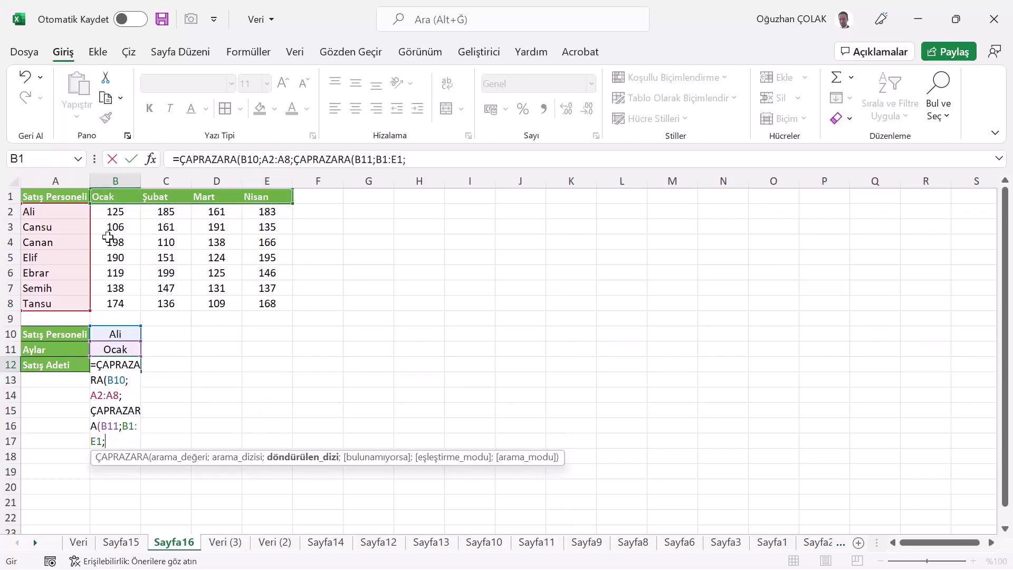
{"action": "left_click_drag", "start_coordinate": [100, 208], "coordinate": [280, 299]}
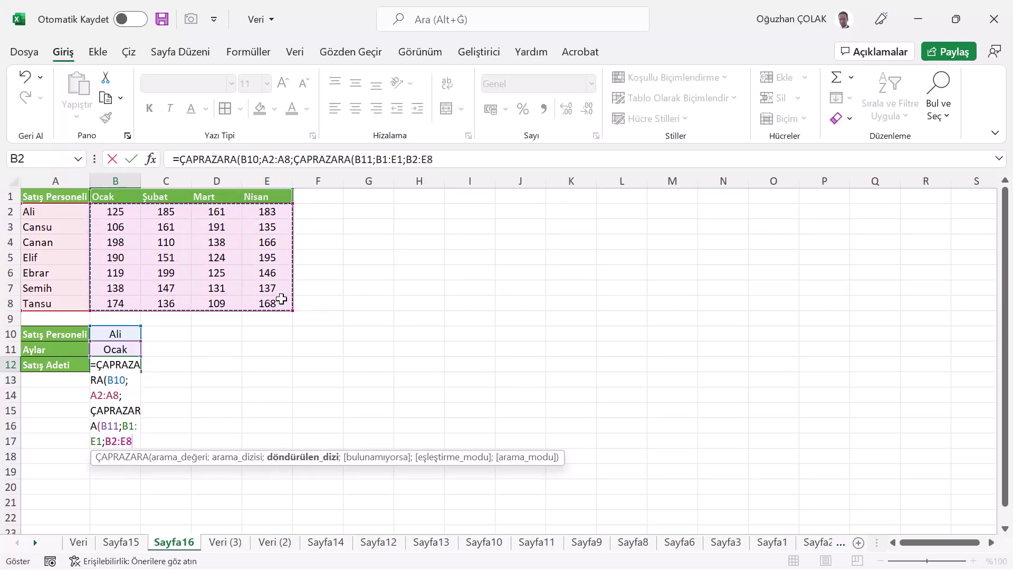
{"action": "type", "text": "))"}
{"action": "key", "text": "Return"}
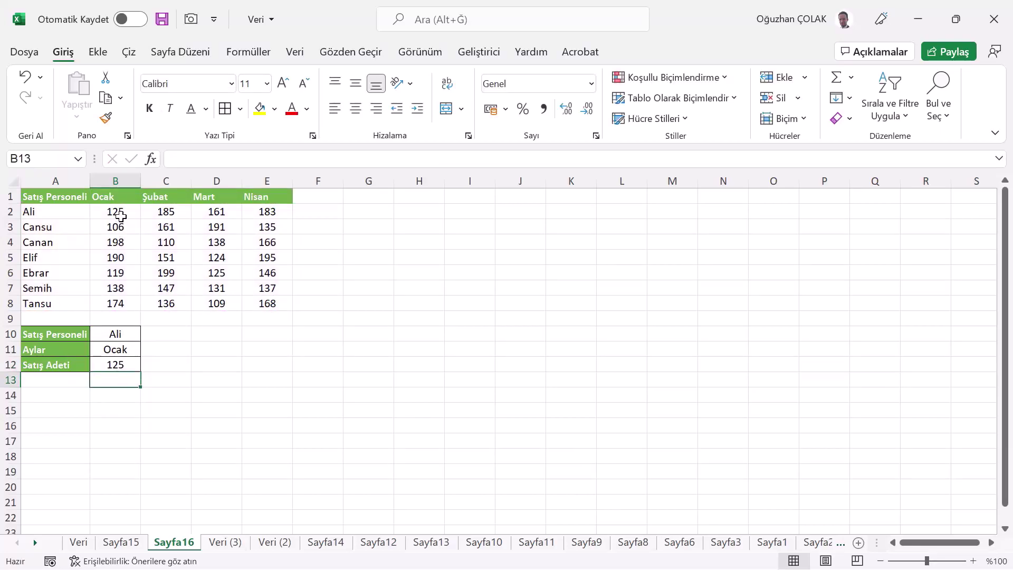
Choose Ebrar in B10 and check the Ocak value in the table
{"action": "left_click", "coordinate": [127, 334]}
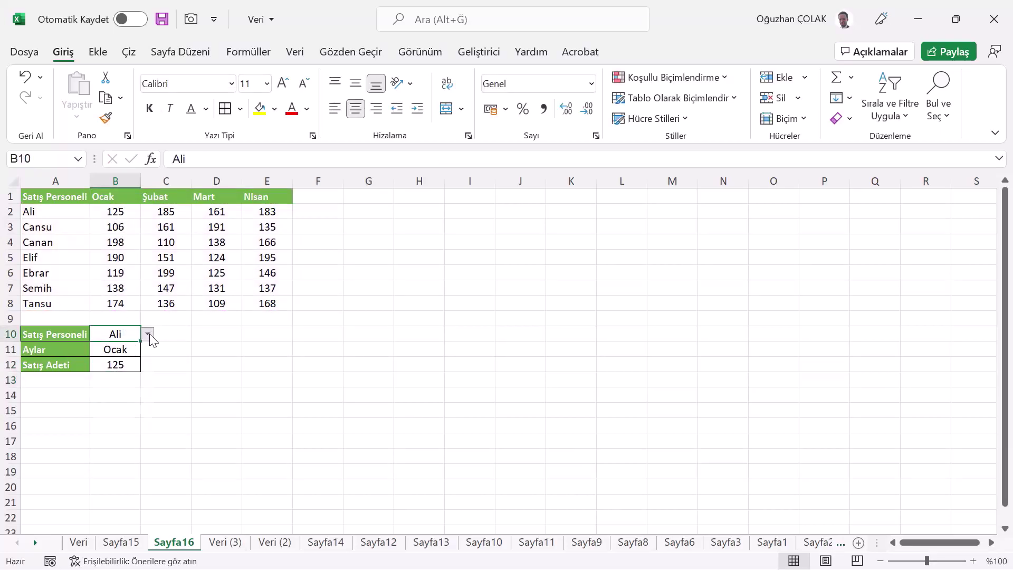
{"action": "left_click", "coordinate": [148, 334]}
{"action": "left_click", "coordinate": [114, 388]}
{"action": "left_click", "coordinate": [127, 274]}
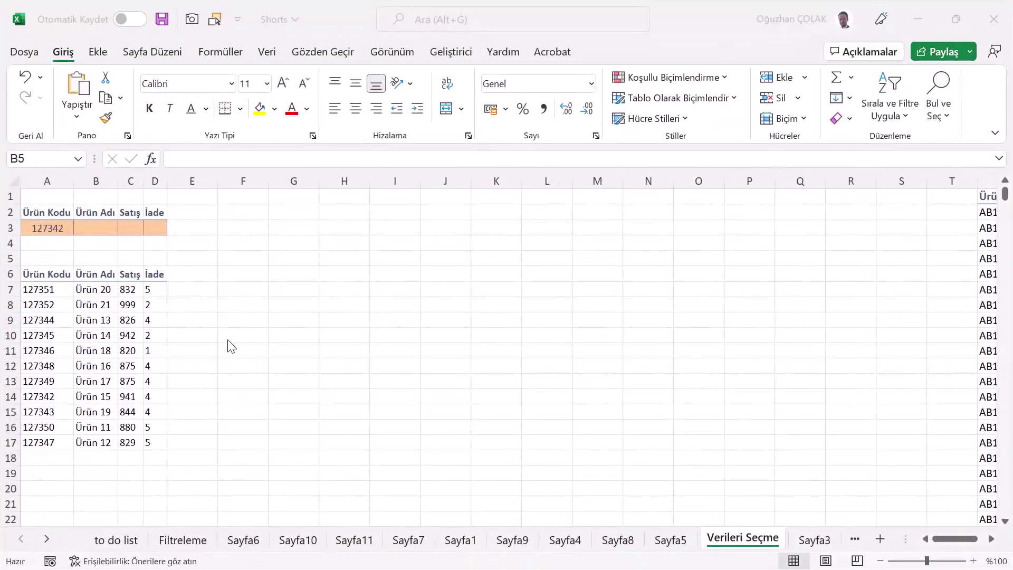
Enter =ÇAPRAZARA(A3;A7:A17;B7:D17) in B3 to pull name, sales and returns
{"action": "left_click", "coordinate": [98, 228]}
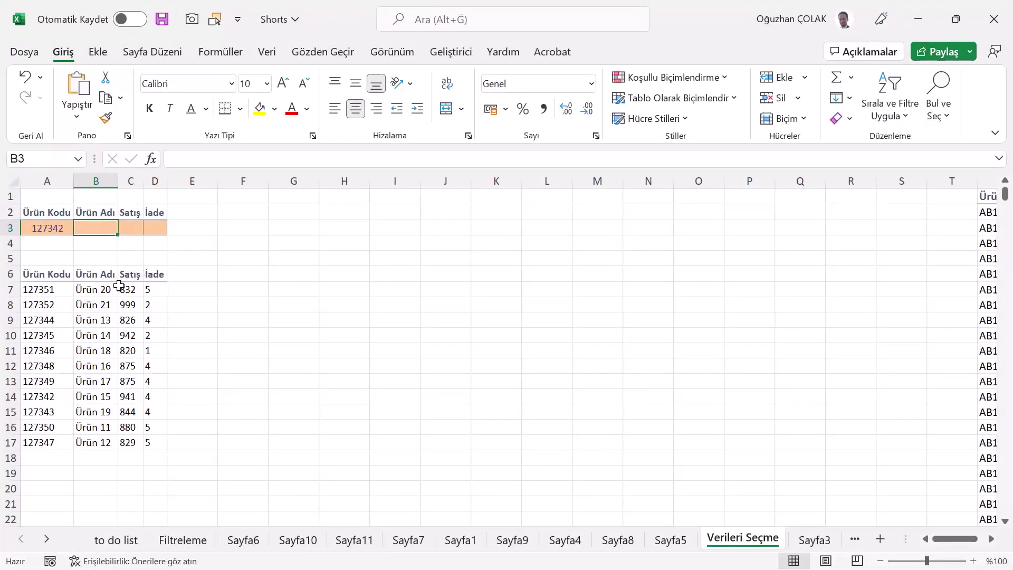
{"action": "type", "text": "=çapr"}
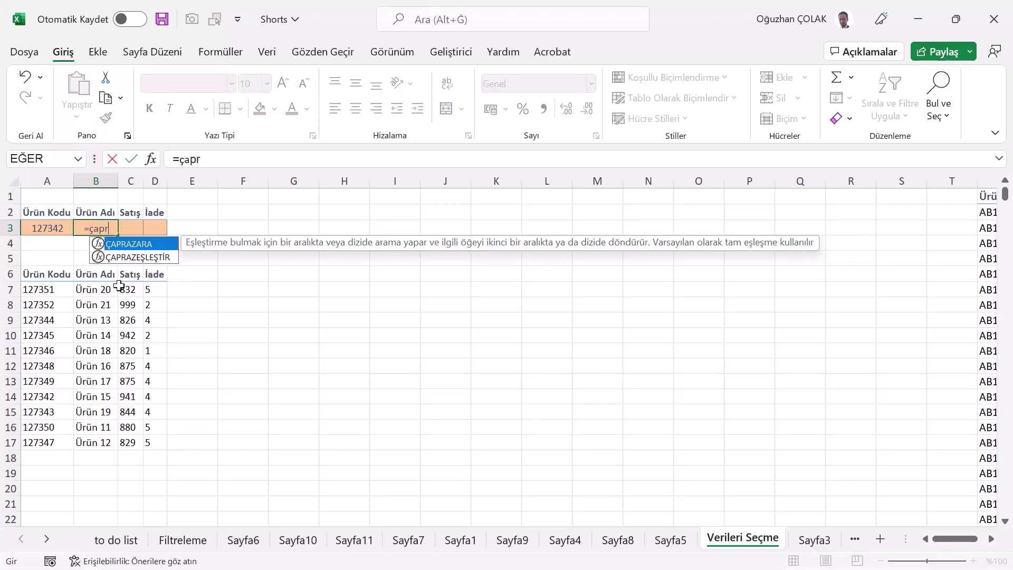
{"action": "type", "text": "a"}
{"action": "key", "text": "Tab"}
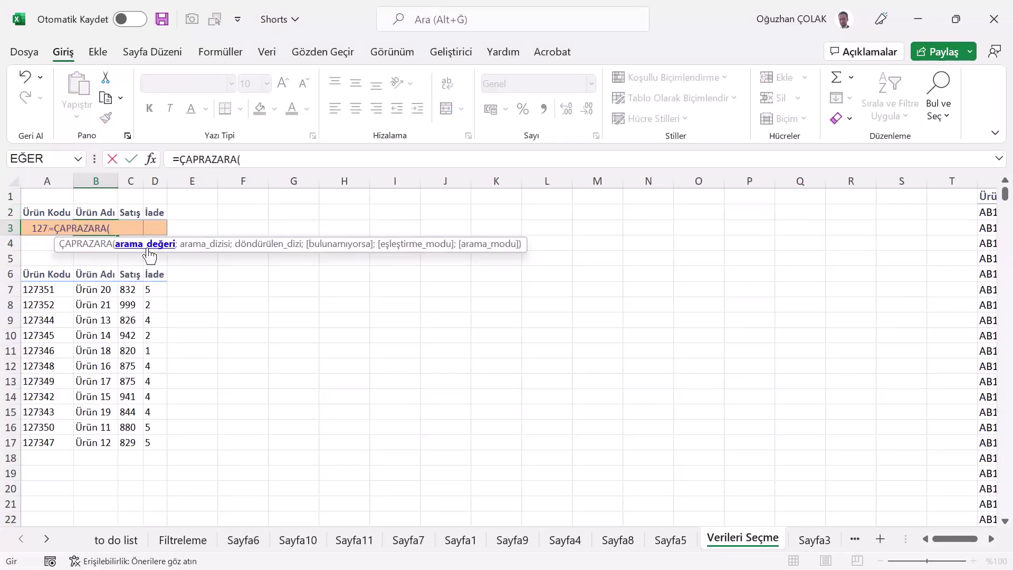
{"action": "left_click", "coordinate": [29, 228]}
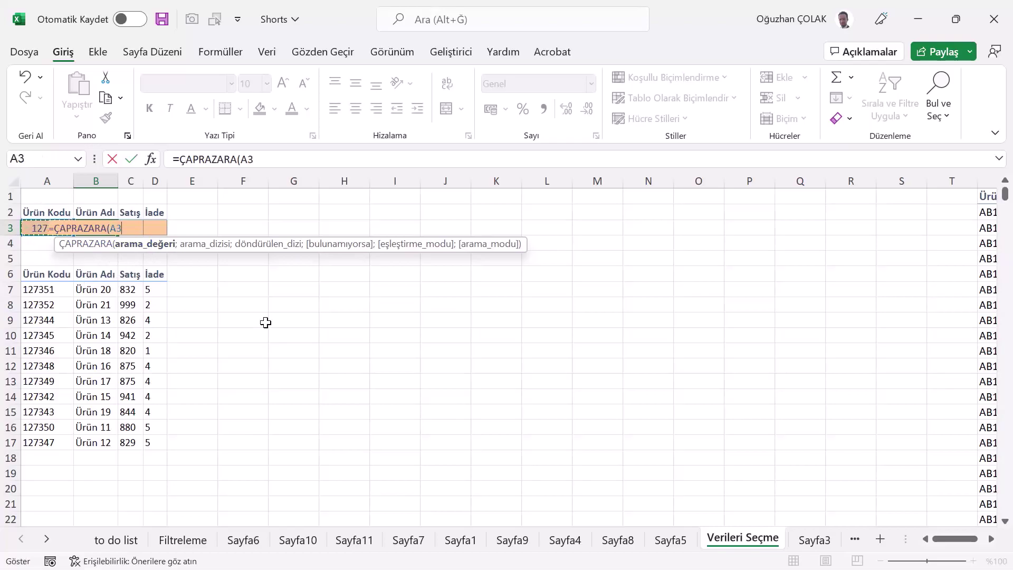
{"action": "type", "text": ";"}
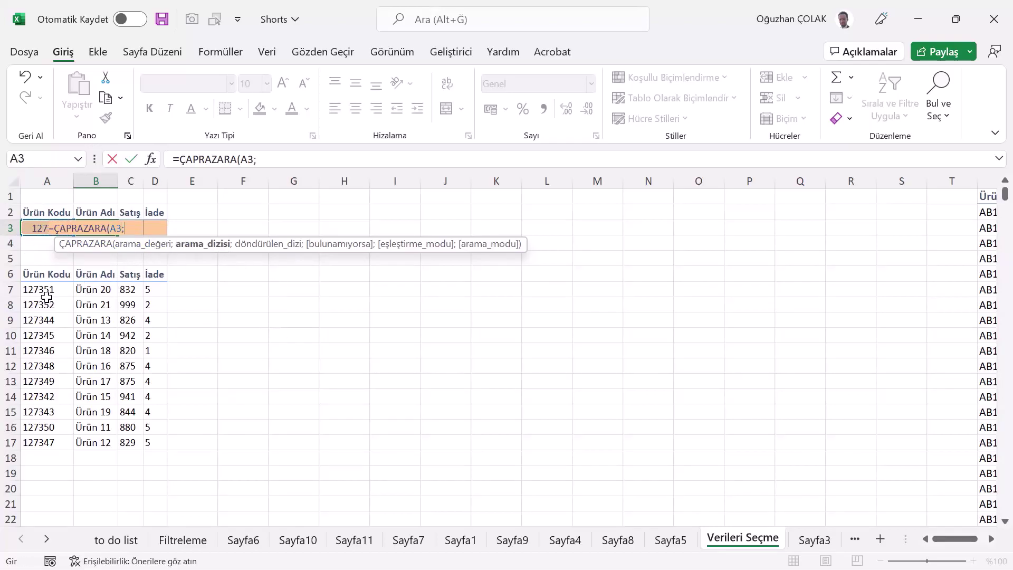
{"action": "left_click_drag", "start_coordinate": [47, 296], "coordinate": [56, 446]}
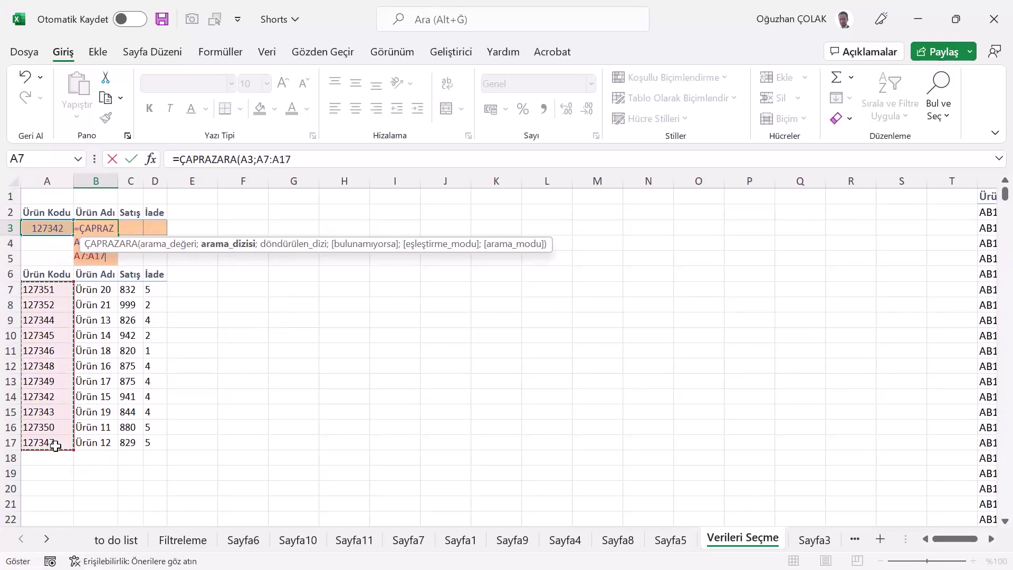
{"action": "type", "text": ";"}
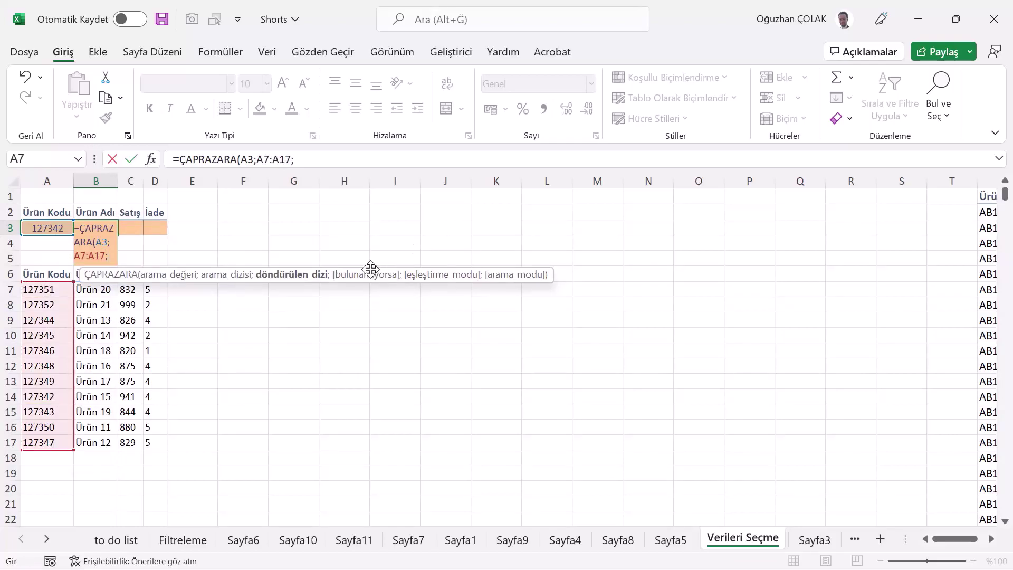
{"action": "left_click_drag", "start_coordinate": [85, 290], "coordinate": [152, 444]}
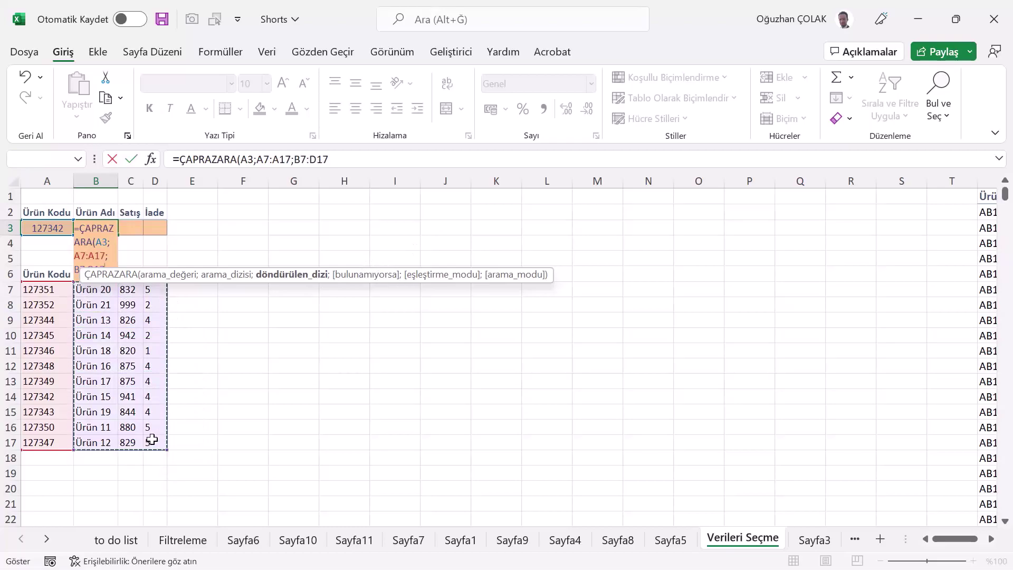
{"action": "type", "text": ")"}
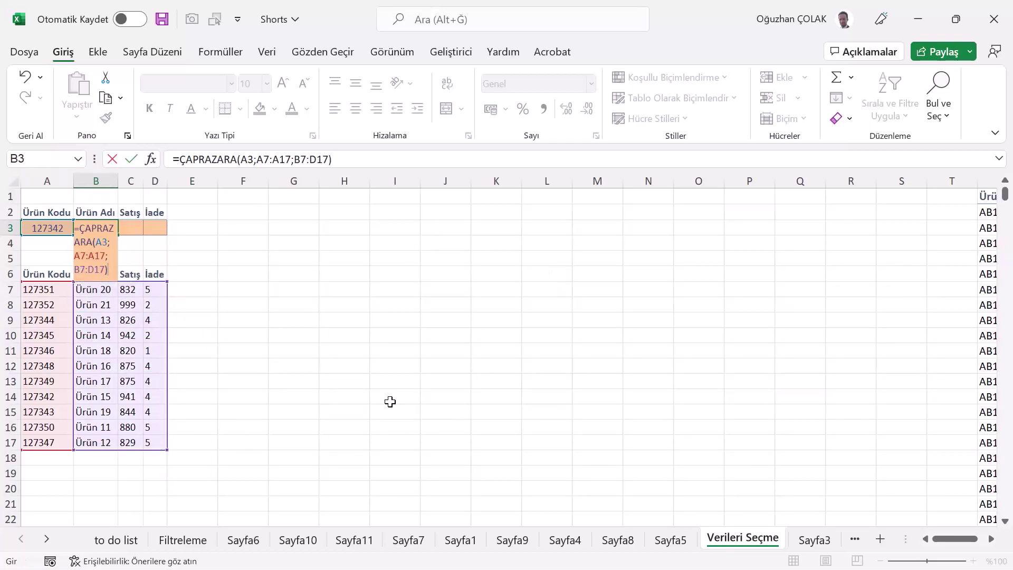
{"action": "key", "text": "Return"}
{"action": "key", "text": "Up"}
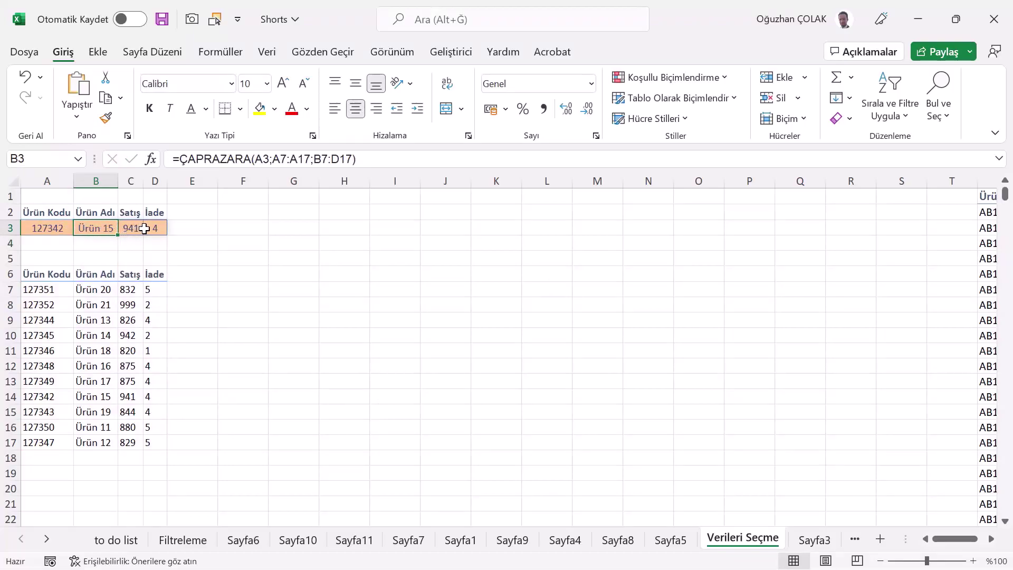
Pick product codes 127348 and then 127350 from the A3 dropdown
{"action": "left_click", "coordinate": [66, 230]}
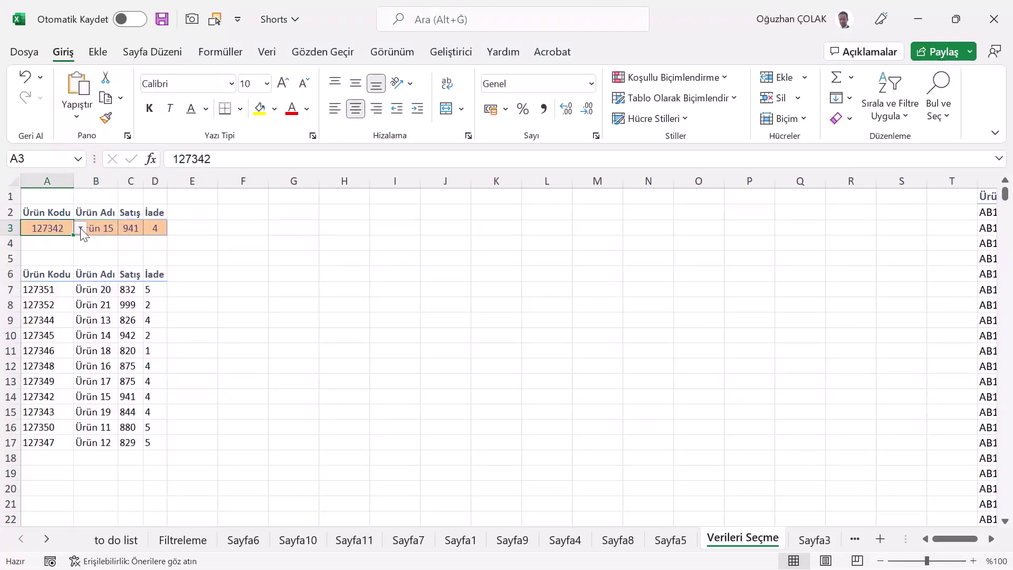
{"action": "left_click", "coordinate": [81, 229]}
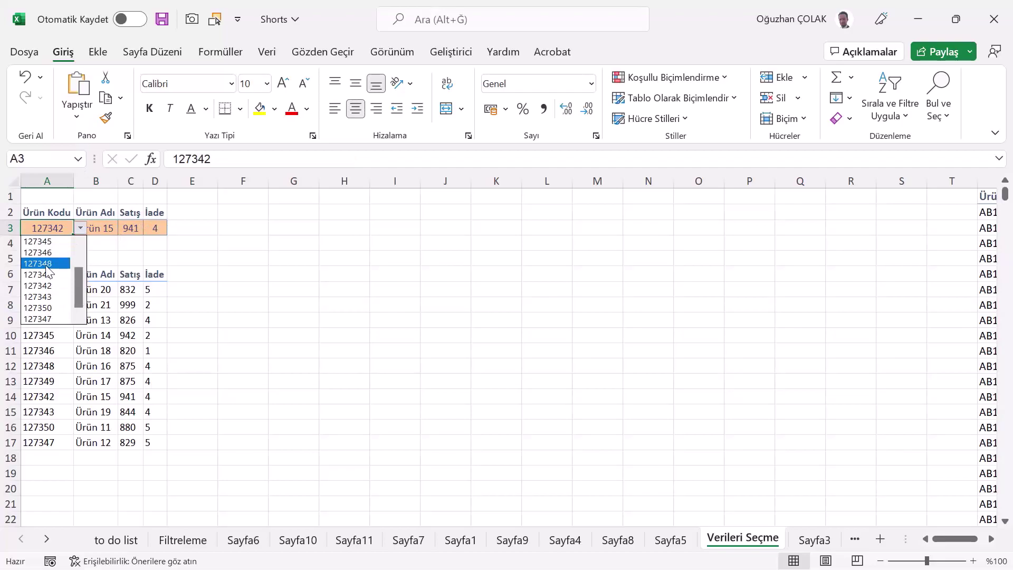
{"action": "left_click", "coordinate": [47, 264]}
{"action": "left_click", "coordinate": [81, 231]}
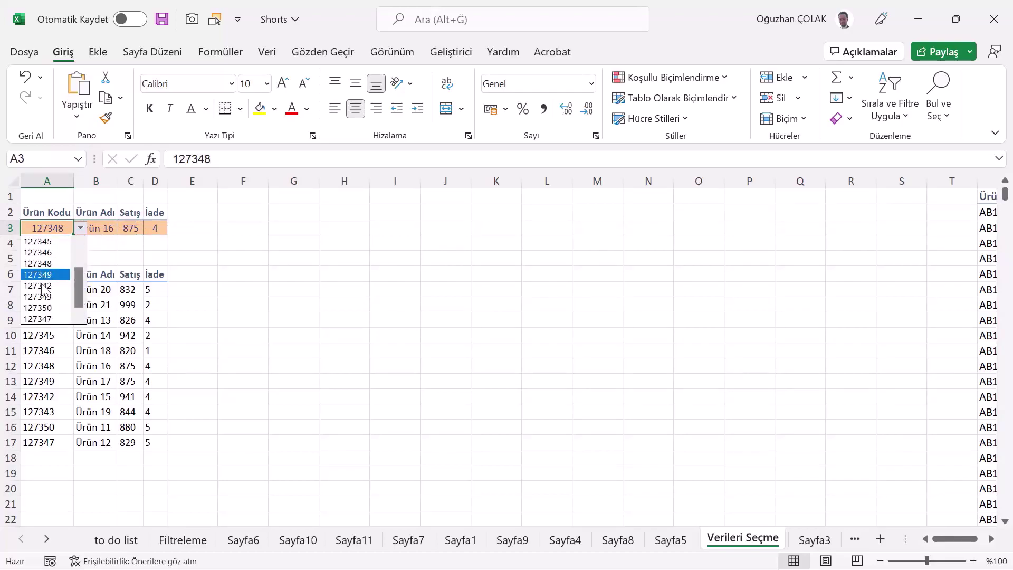
{"action": "left_click", "coordinate": [41, 298]}
{"action": "left_click", "coordinate": [83, 243]}
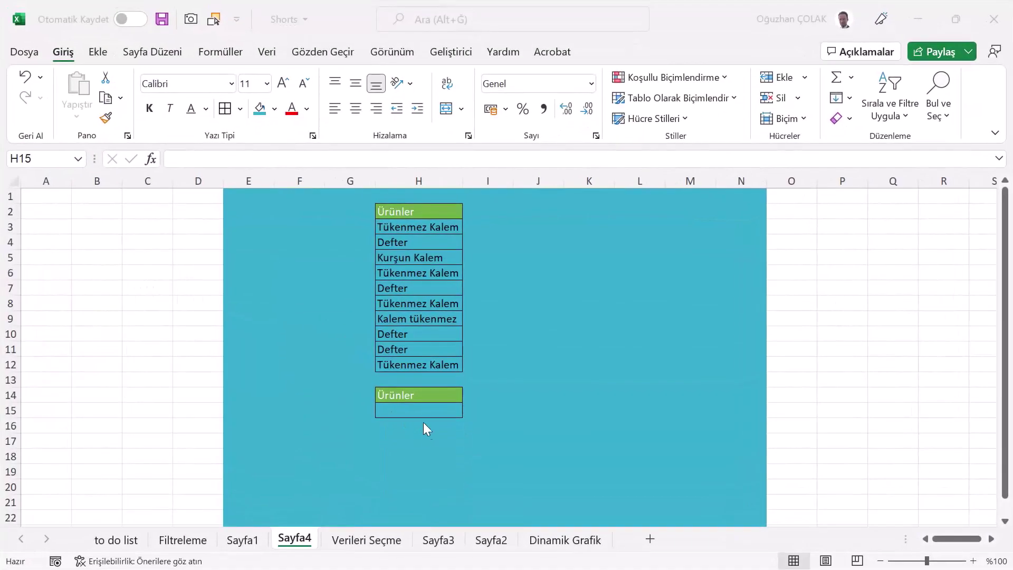
Enter =EĞERSAY(H3:H12;"*tükenmez*") in H15 to count tükenmez products
{"action": "left_click", "coordinate": [423, 411]}
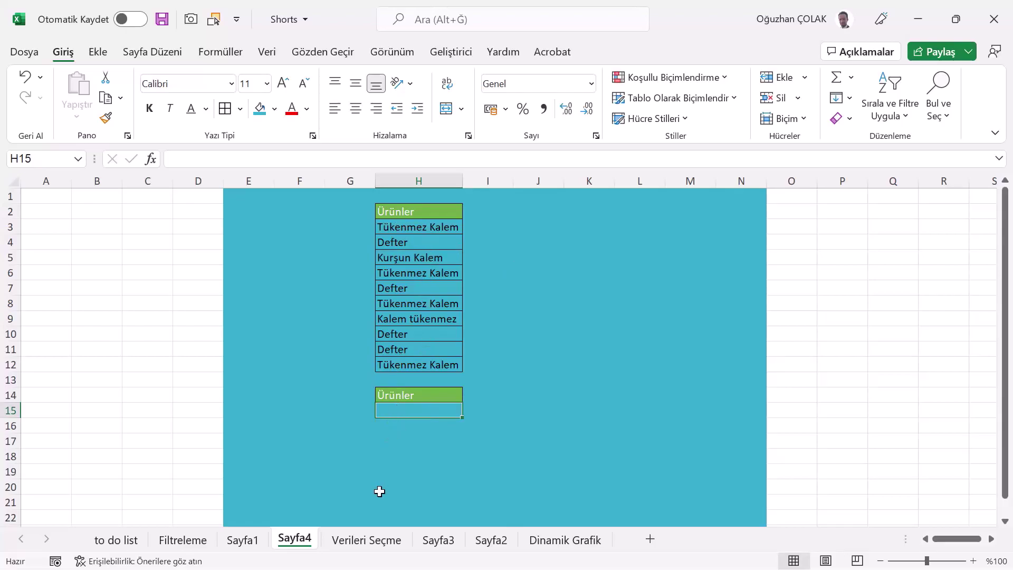
{"action": "type", "text": "=eğersay"}
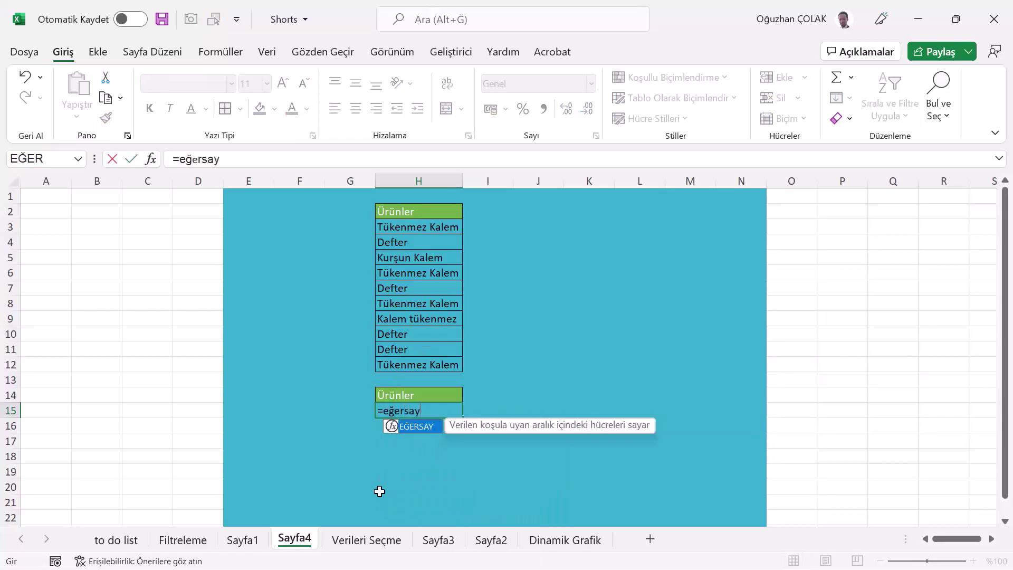
{"action": "key", "text": "Tab"}
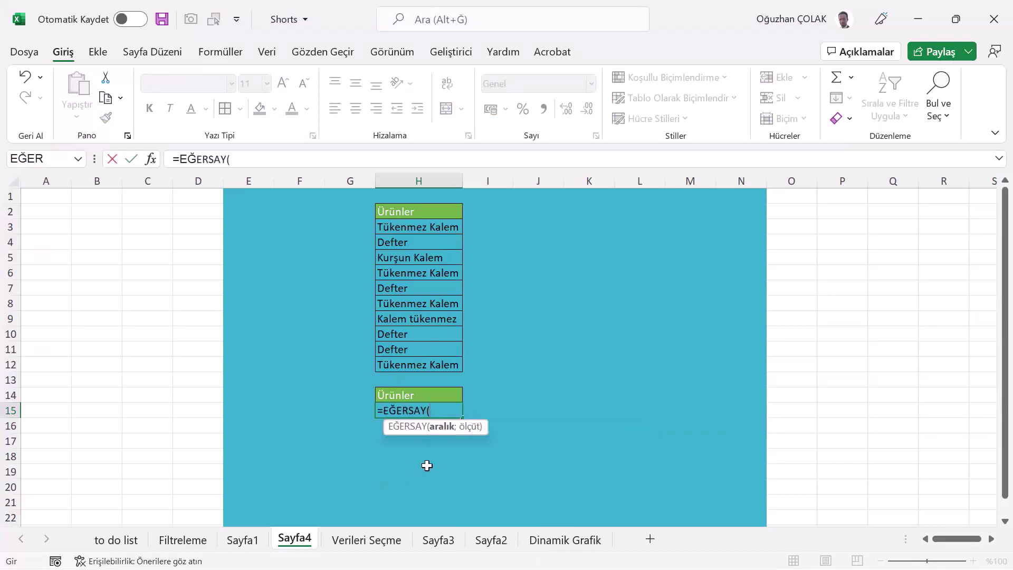
{"action": "left_click_drag", "start_coordinate": [441, 227], "coordinate": [427, 360]}
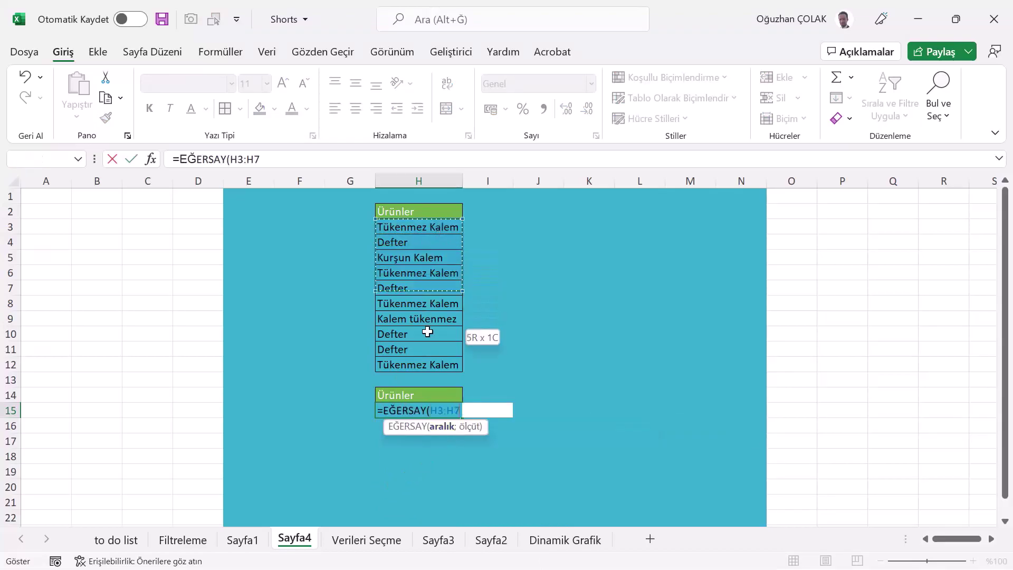
{"action": "type", "text": ";\"*tükenmez*"}
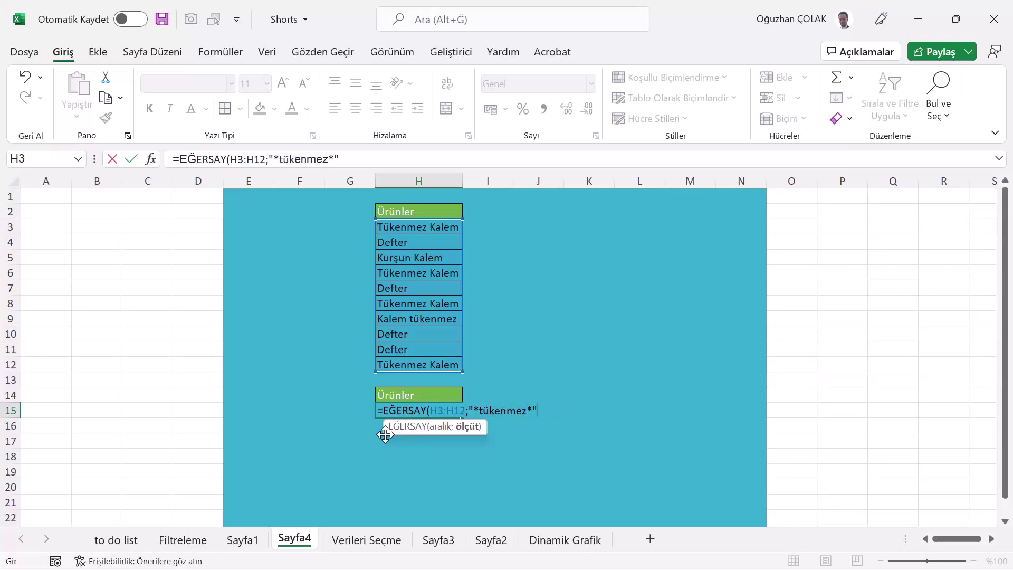
{"action": "type", "text": ")"}
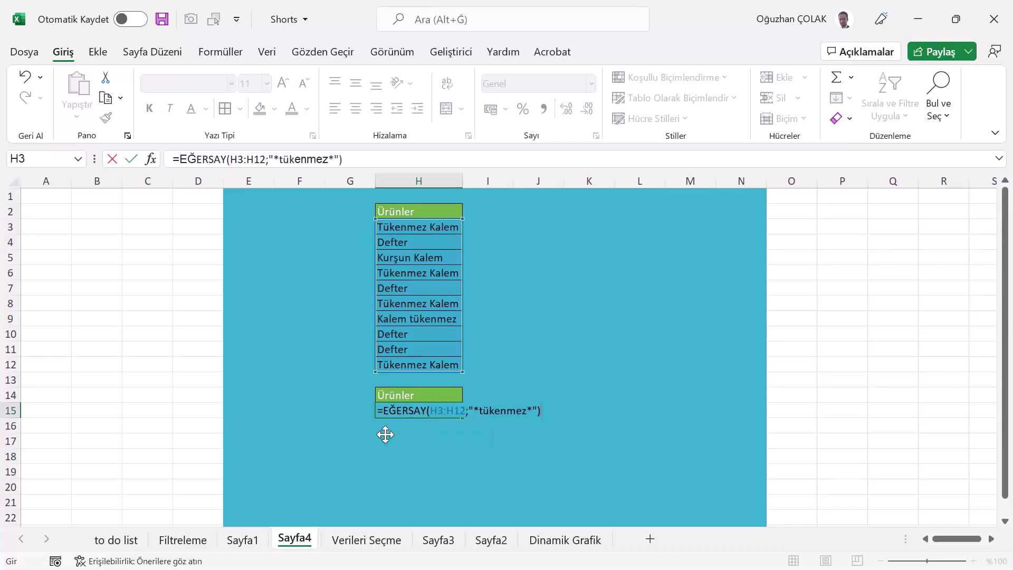
{"action": "key", "text": "Return"}
{"action": "left_click", "coordinate": [416, 410]}
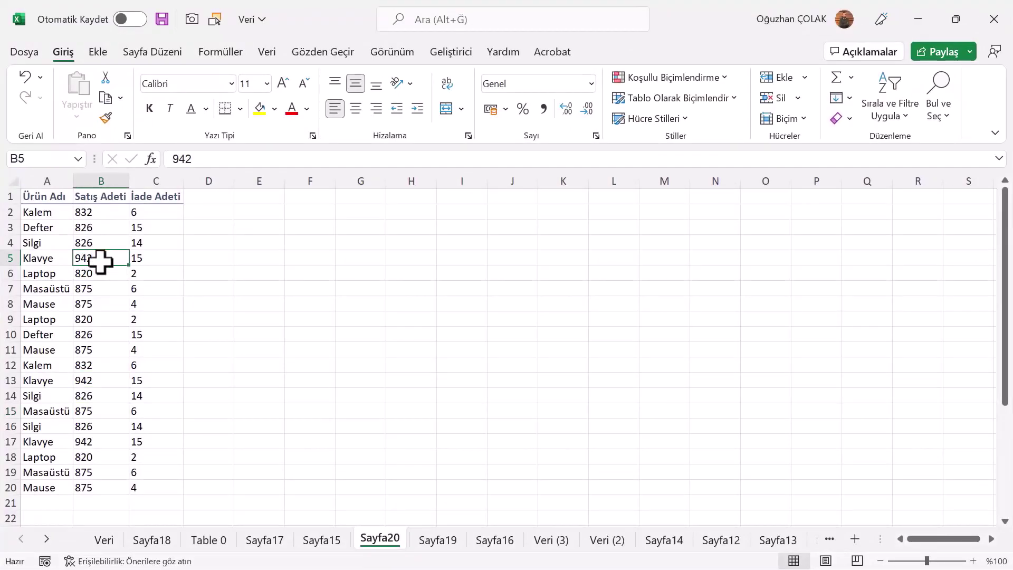
Show the Insert ribbon options for the Sayfa20 product sales and returns list
{"action": "left_click", "coordinate": [98, 52]}
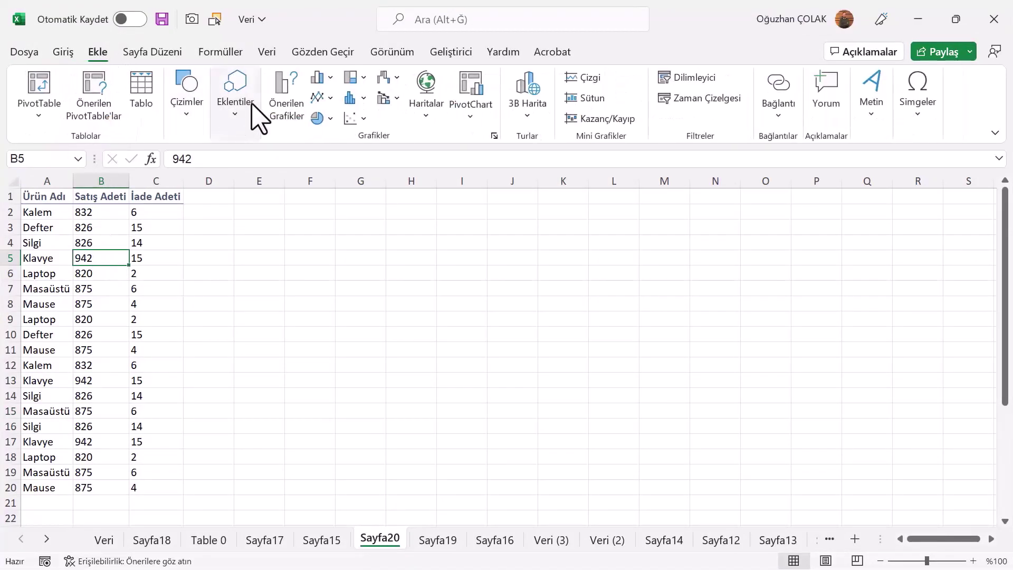
Convert the Sayfa20 sales range A1:C20 into a table with Ctrl+L
{"action": "left_click", "coordinate": [138, 124]}
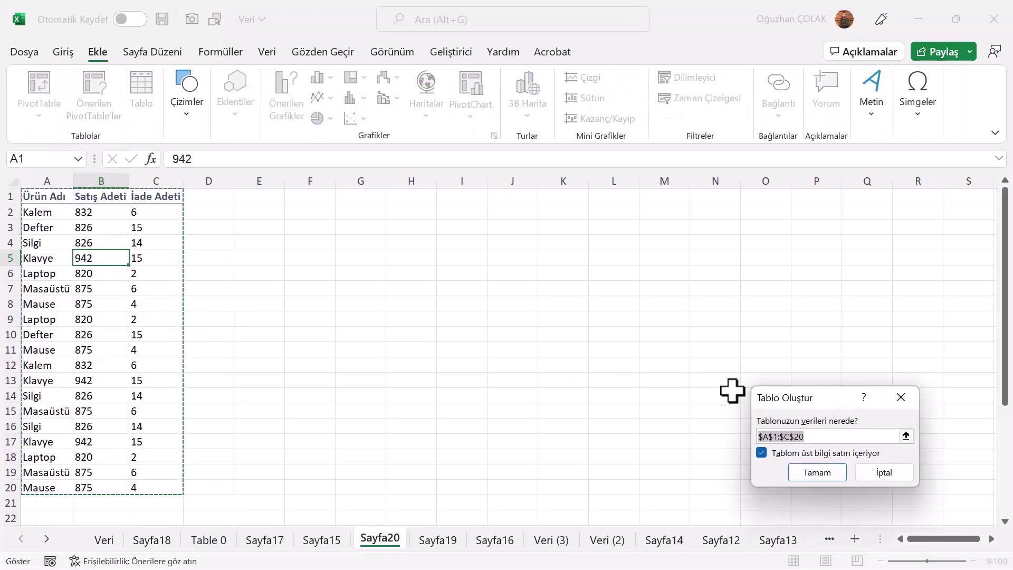
{"action": "left_click_drag", "start_coordinate": [776, 400], "coordinate": [15, 326]}
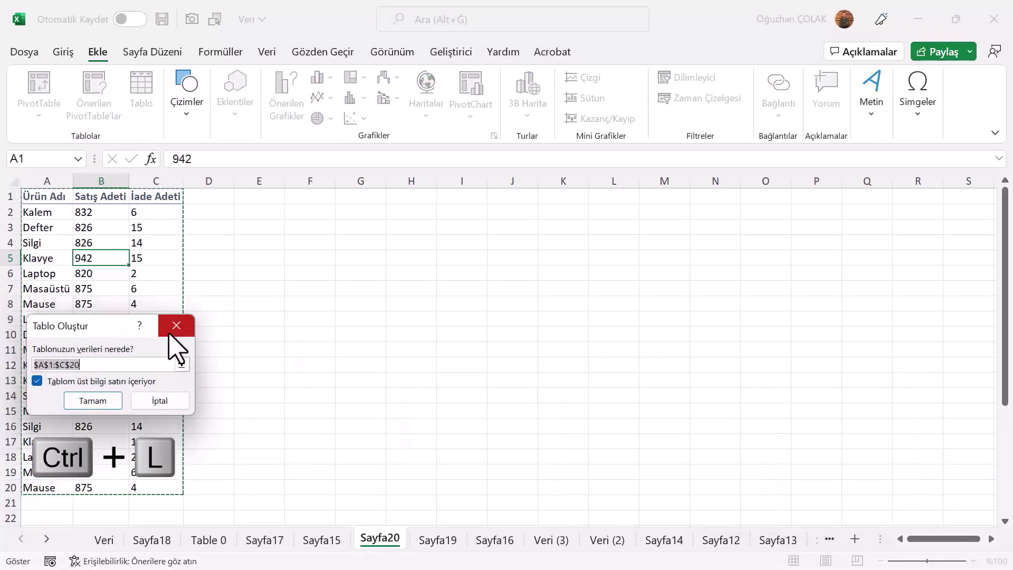
{"action": "left_click", "coordinate": [176, 324]}
{"action": "left_click", "coordinate": [99, 273]}
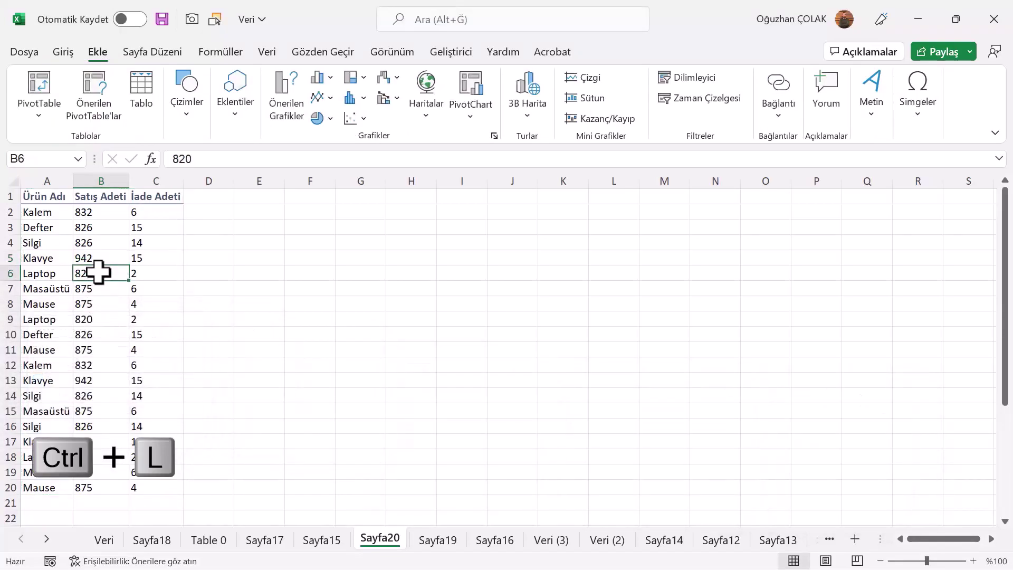
{"action": "key", "text": "ctrl+l"}
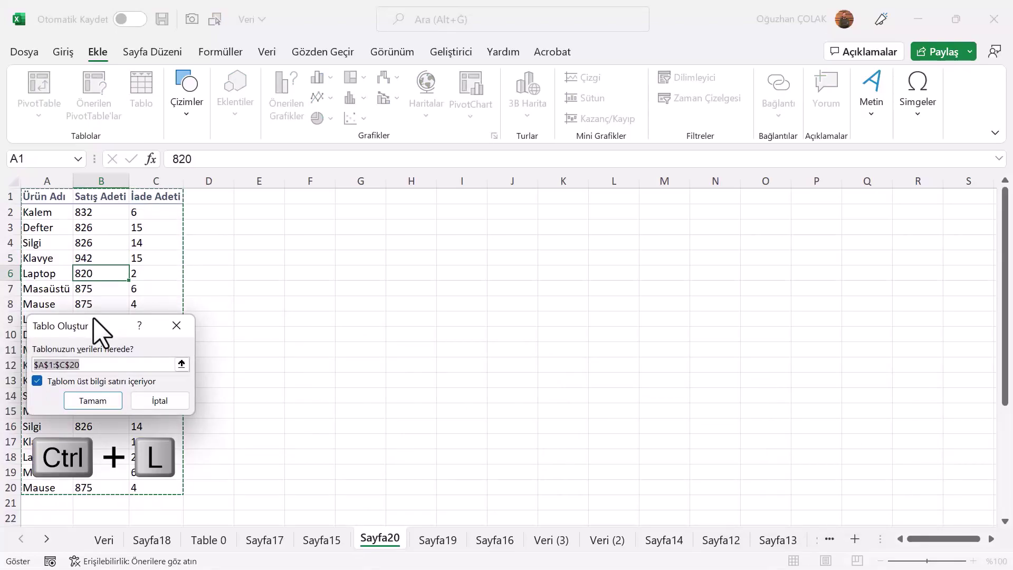
{"action": "left_click_drag", "start_coordinate": [94, 321], "coordinate": [90, 306]}
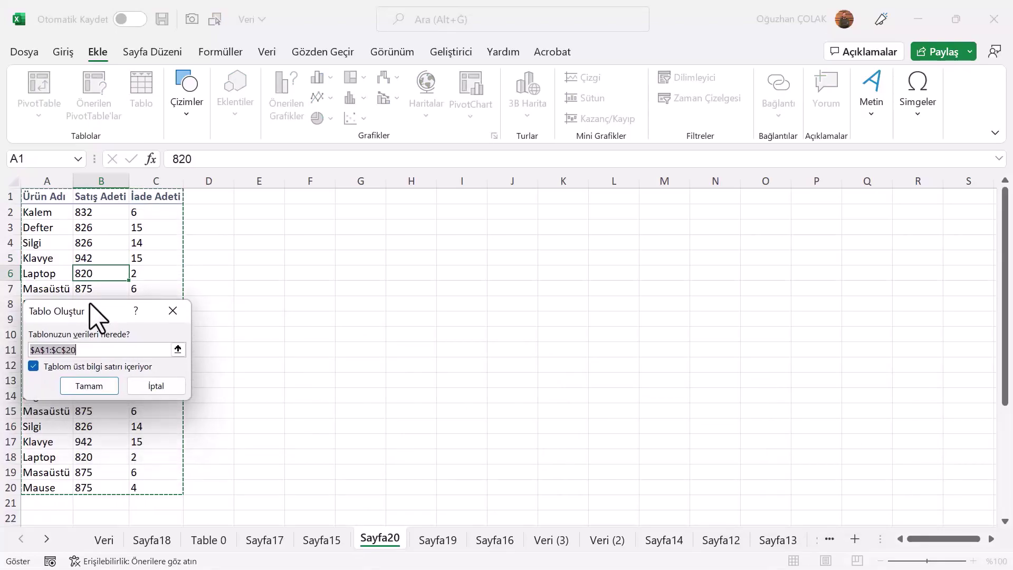
{"action": "left_click", "coordinate": [88, 385]}
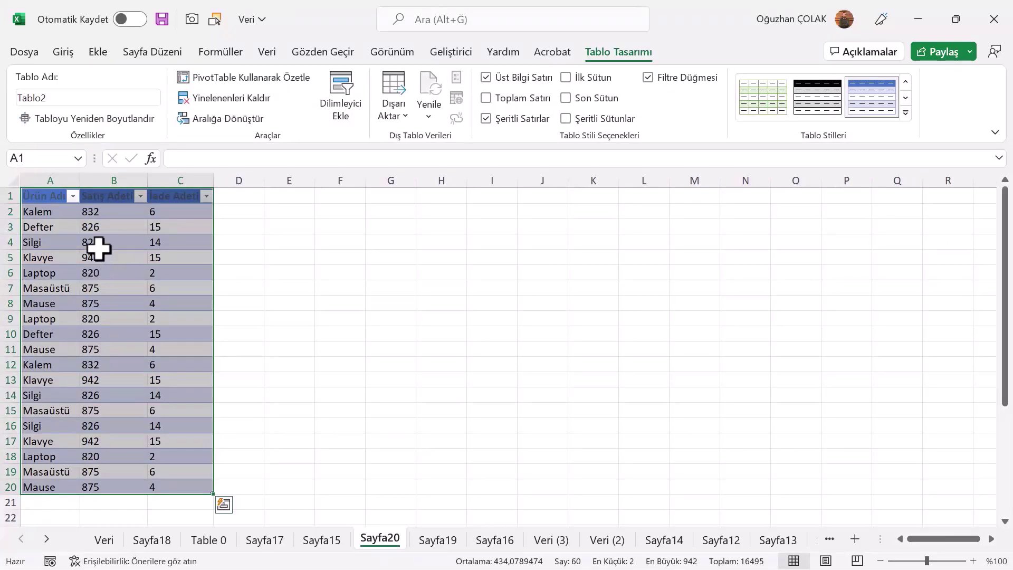
Add an Ürün Adı slicer to the new table and place it beside the data
{"action": "left_click", "coordinate": [98, 248]}
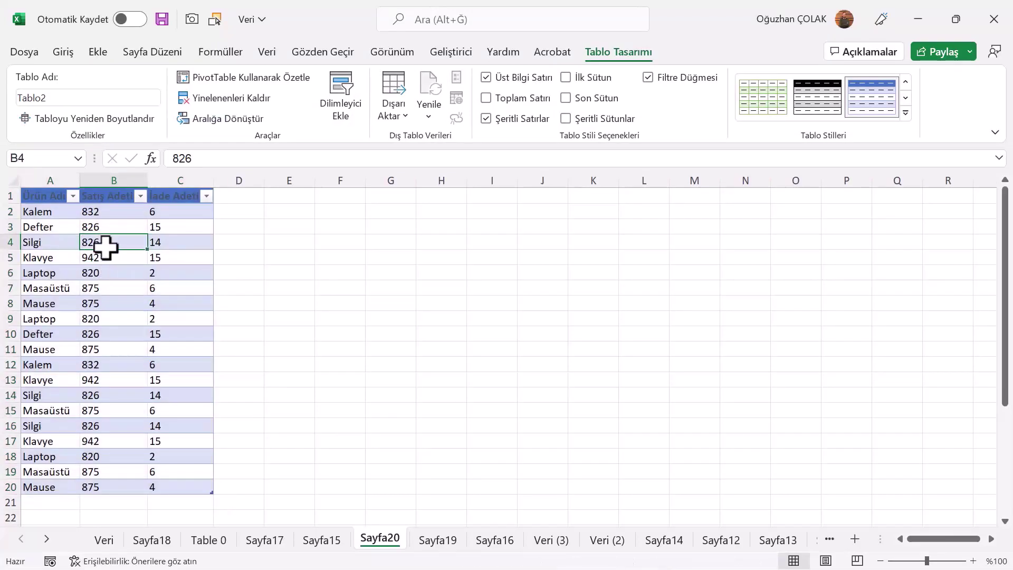
{"action": "left_click", "coordinate": [341, 97]}
{"action": "left_click_drag", "start_coordinate": [80, 191], "coordinate": [118, 190]}
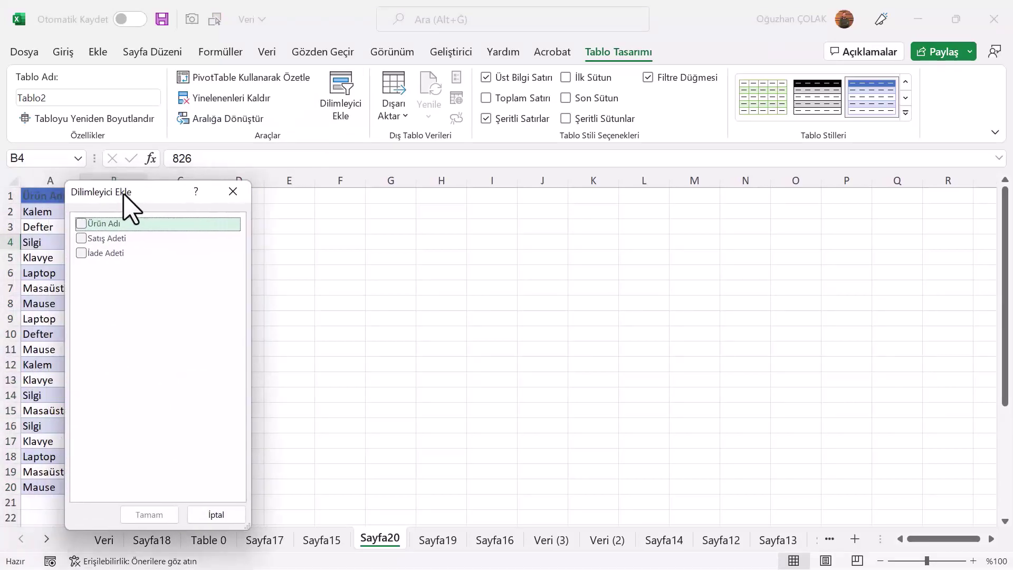
{"action": "left_click", "coordinate": [69, 220]}
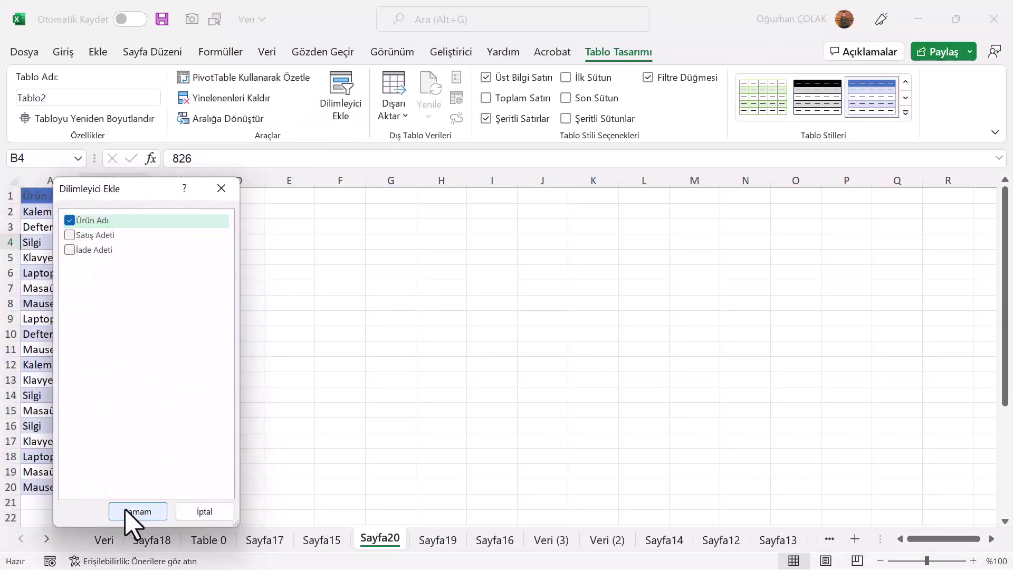
{"action": "left_click", "coordinate": [135, 511]}
{"action": "mouse_move", "coordinate": [476, 255]}
{"action": "left_mouse_down"}
{"action": "mouse_move", "coordinate": [118, 285]}
{"action": "mouse_move", "coordinate": [75, 321]}
{"action": "left_mouse_up"}
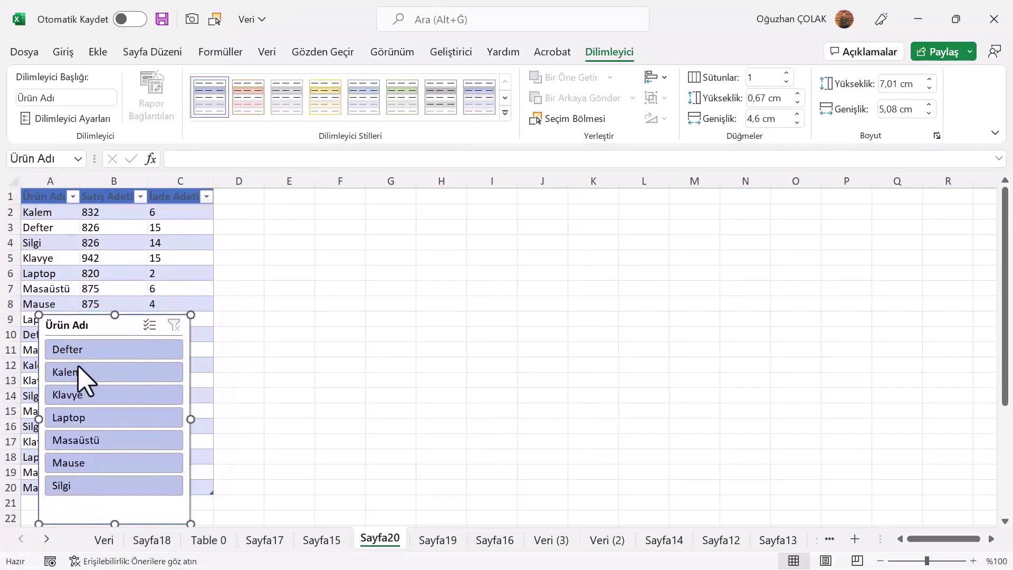
{"action": "left_click", "coordinate": [75, 373]}
{"action": "left_click", "coordinate": [86, 350]}
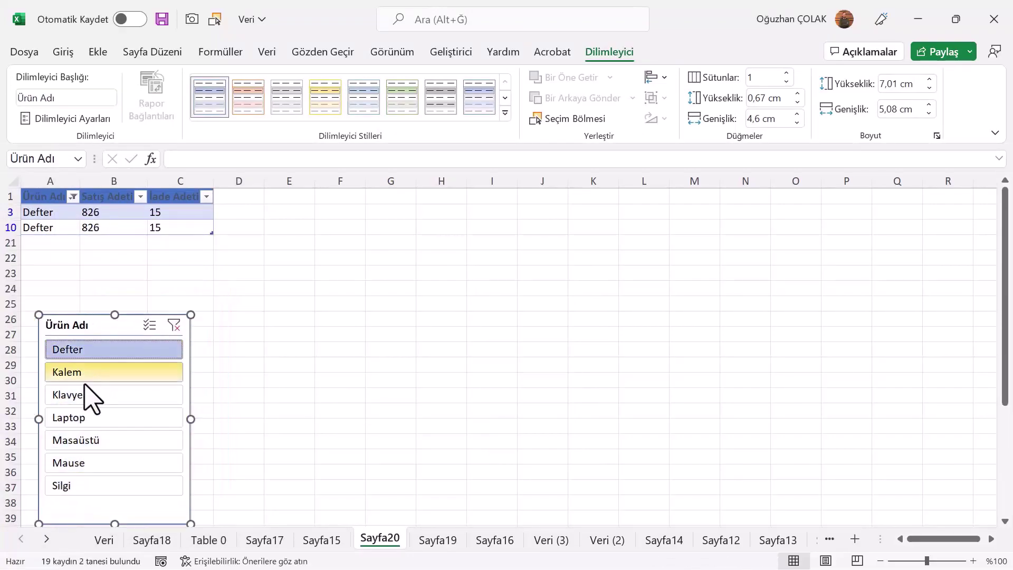
{"action": "left_click", "coordinate": [85, 414]}
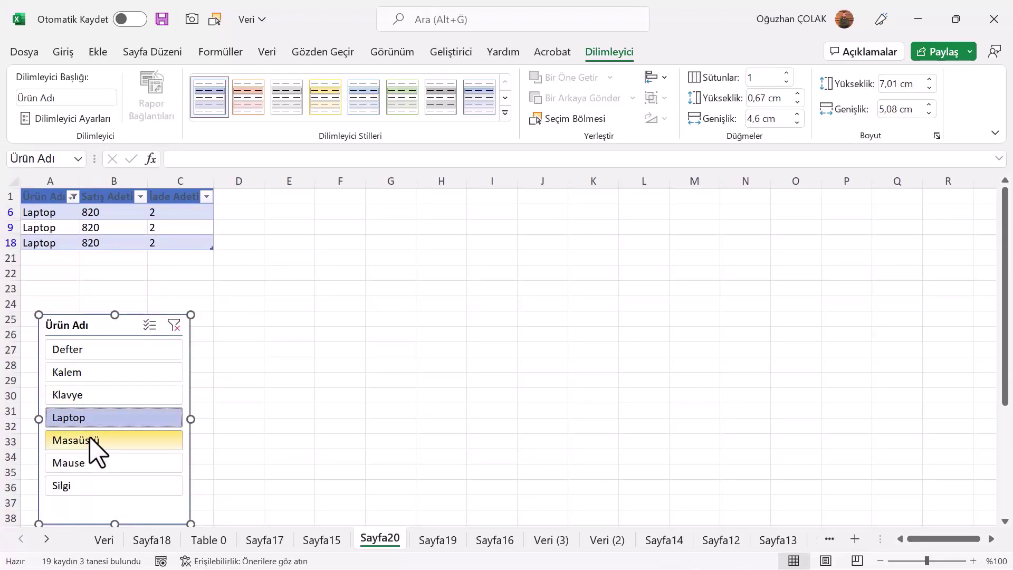
{"action": "left_click", "coordinate": [88, 443]}
{"action": "left_click", "coordinate": [91, 465]}
{"action": "left_click", "coordinate": [91, 485]}
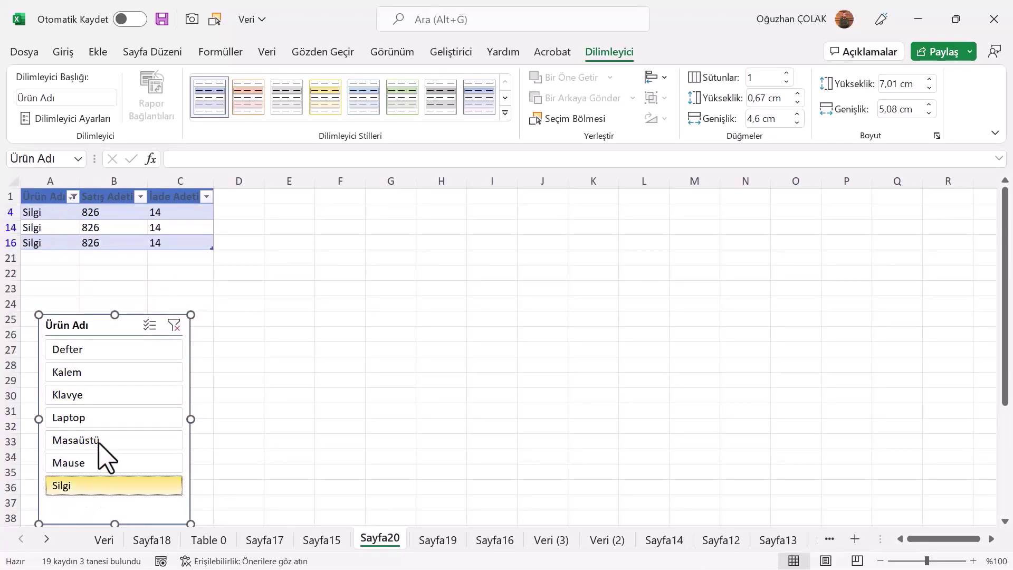
{"action": "left_click", "coordinate": [108, 376]}
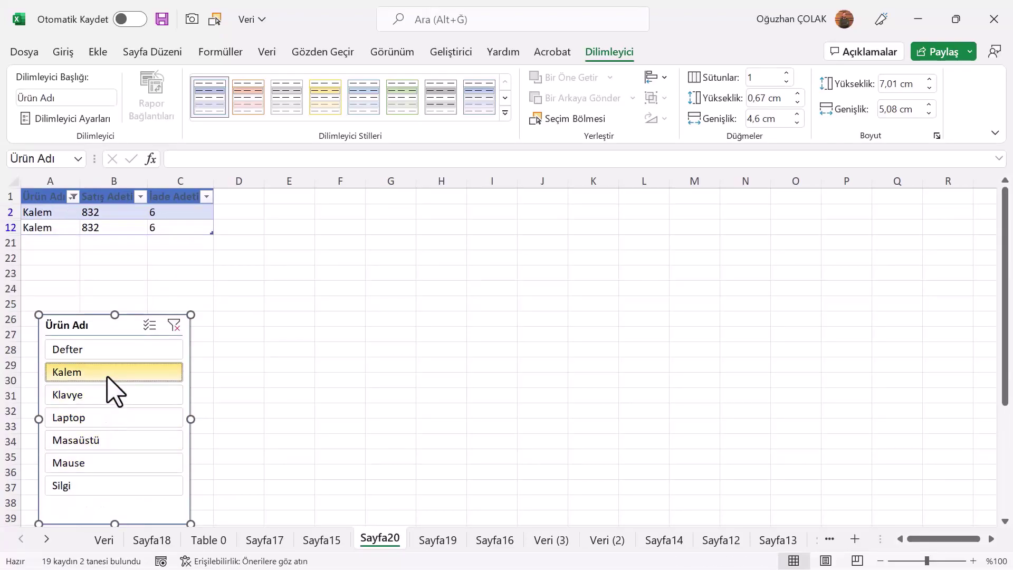
{"action": "left_click_drag", "start_coordinate": [107, 376], "coordinate": [91, 420]}
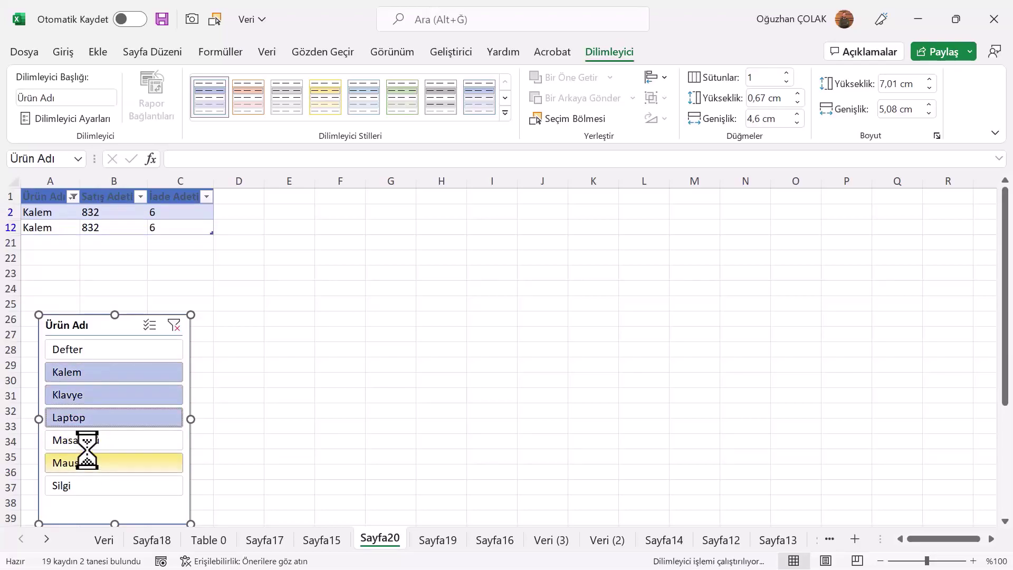
{"action": "left_click", "coordinate": [174, 325]}
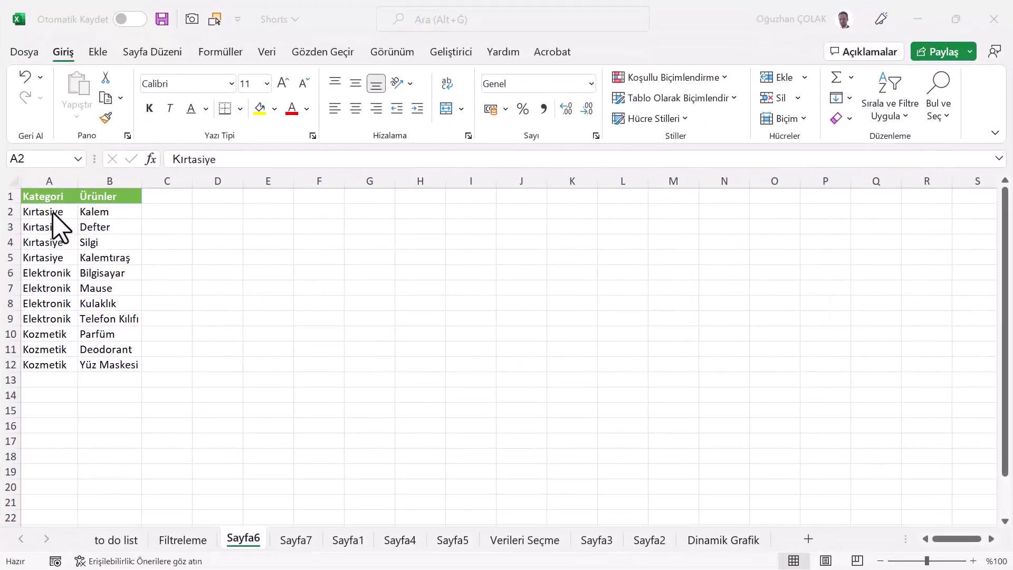
Turn Sayfa6's Kategori and Ürünler range A1:B12 into a table and rename it veriler
{"action": "left_click", "coordinate": [53, 212]}
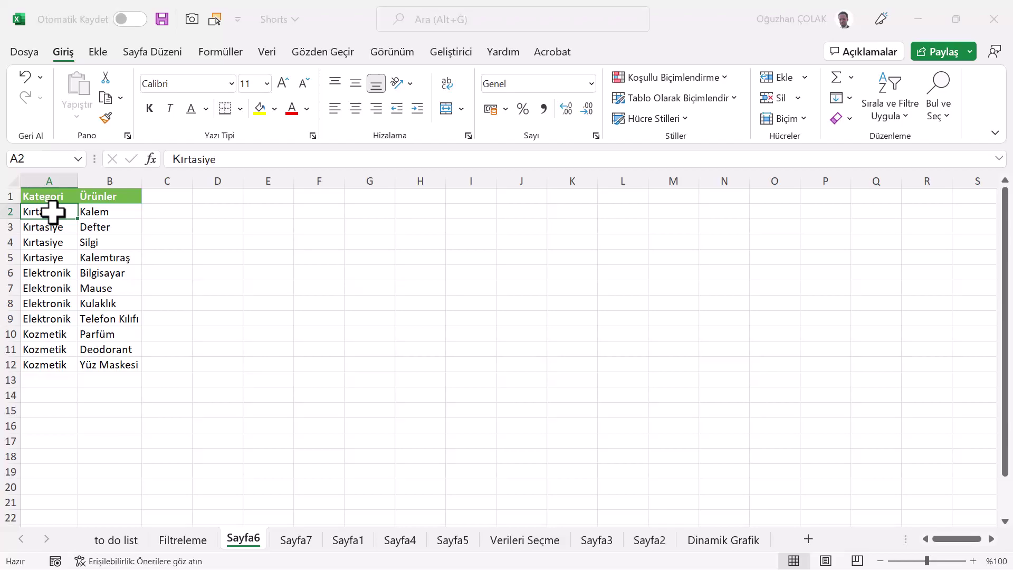
{"action": "key", "text": "ctrl+t"}
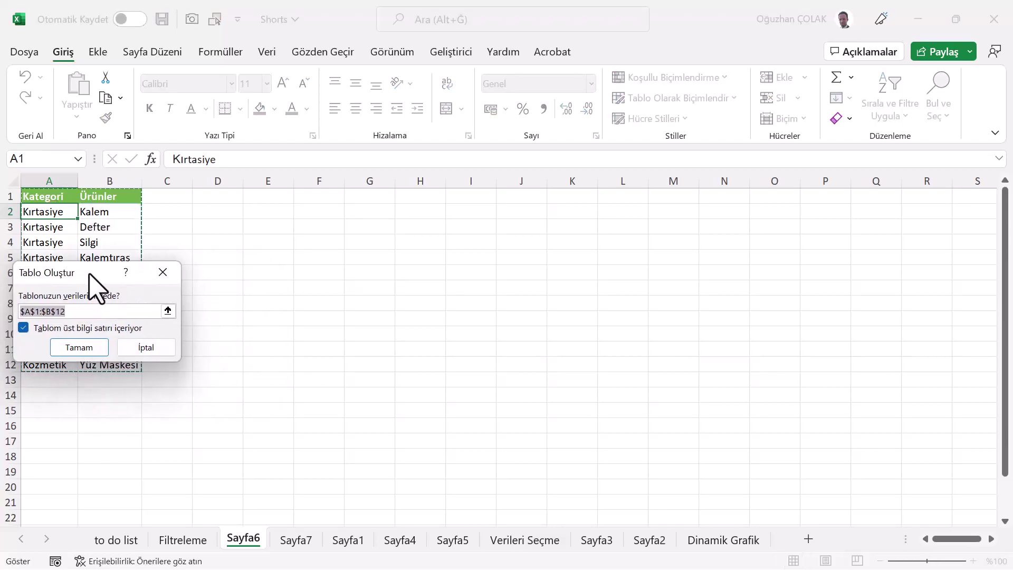
{"action": "left_click", "coordinate": [67, 348]}
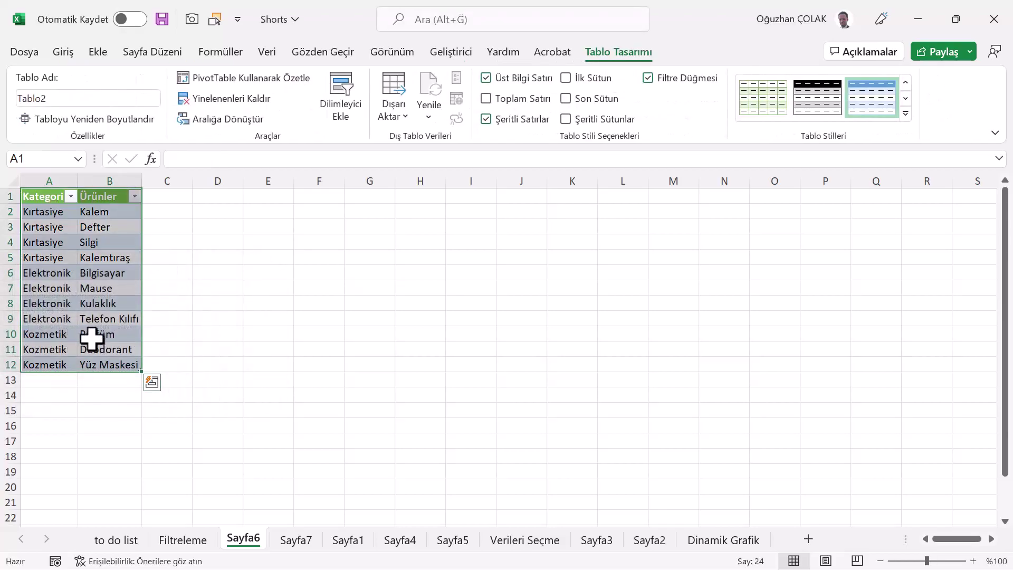
{"action": "left_click", "coordinate": [92, 99]}
{"action": "type", "text": "veriler"}
{"action": "key", "text": "Return"}
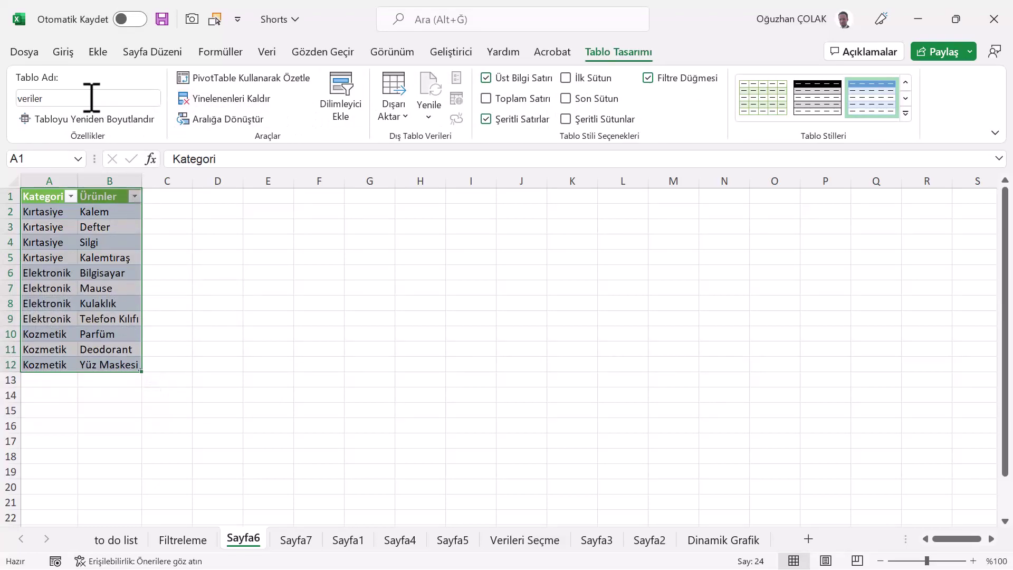
{"action": "left_click", "coordinate": [158, 302]}
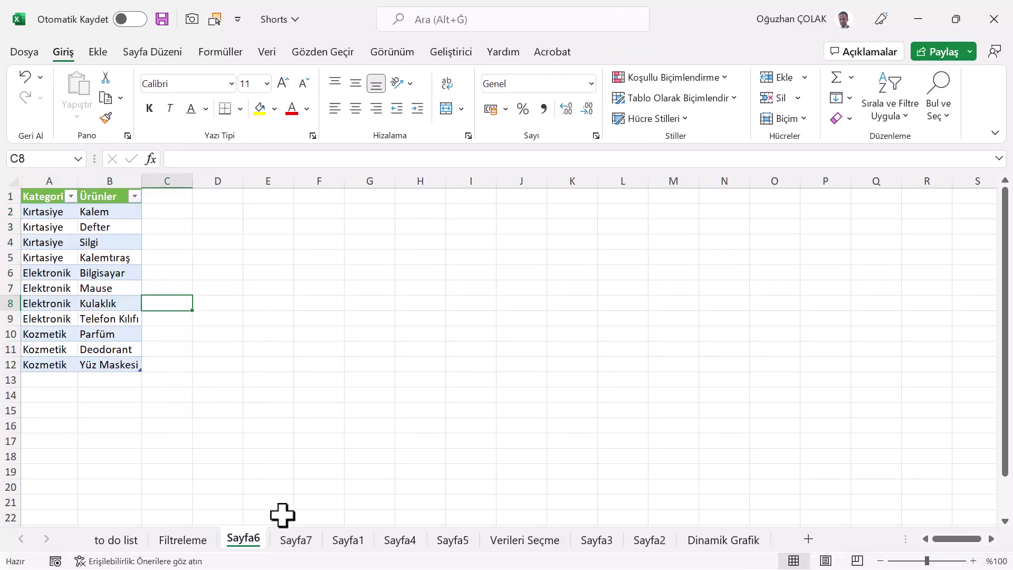
Copy the Sayfa6 category values A2:A12 into Sayfa7 starting at A15
{"action": "left_click", "coordinate": [296, 540]}
{"action": "left_click", "coordinate": [61, 195]}
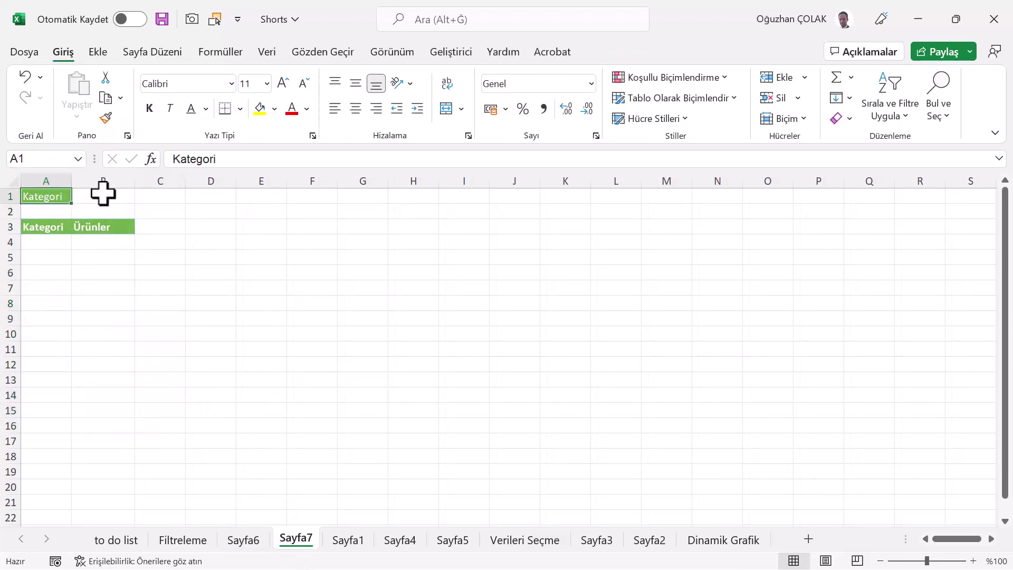
{"action": "left_click", "coordinate": [103, 196]}
{"action": "left_click", "coordinate": [249, 541]}
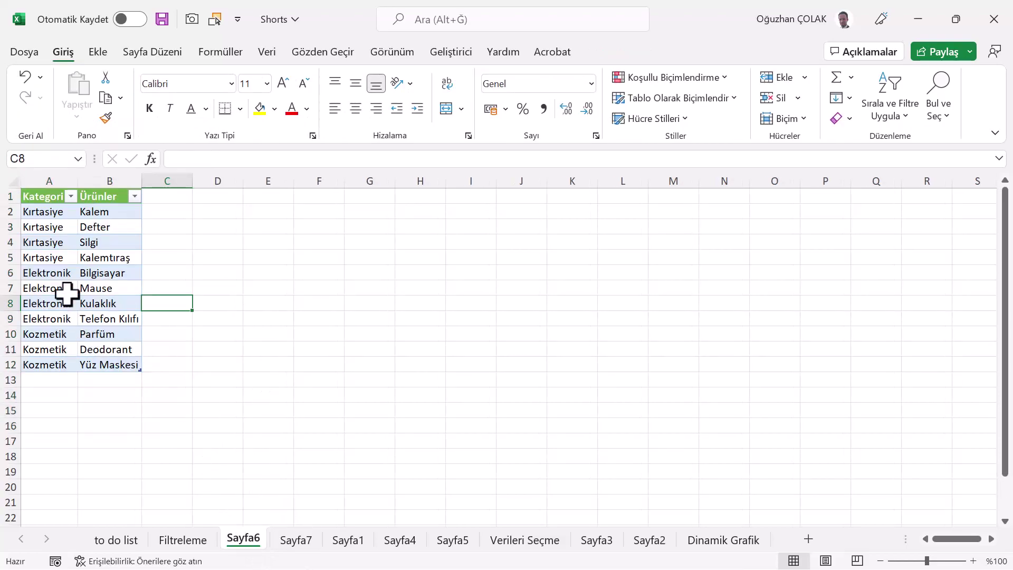
{"action": "left_click_drag", "start_coordinate": [47, 210], "coordinate": [42, 365]}
{"action": "key", "text": "ctrl+c"}
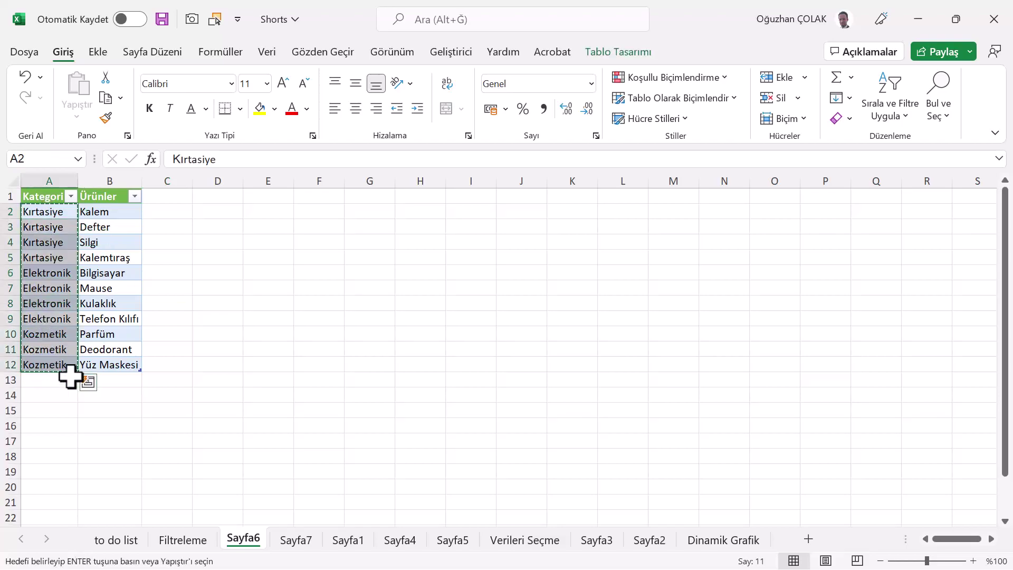
{"action": "left_click", "coordinate": [280, 542]}
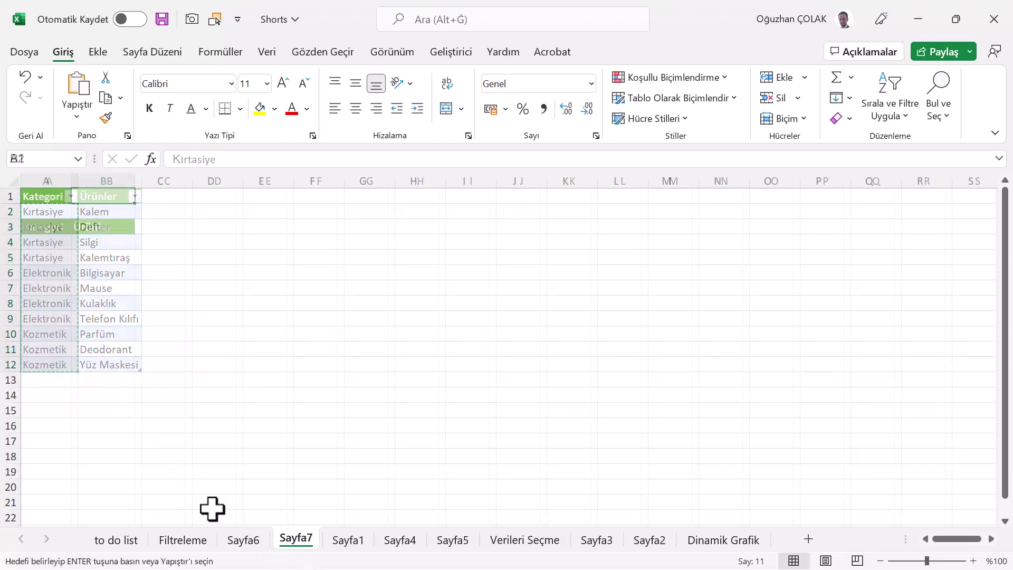
{"action": "left_click", "coordinate": [56, 416]}
{"action": "key", "text": "ctrl+v"}
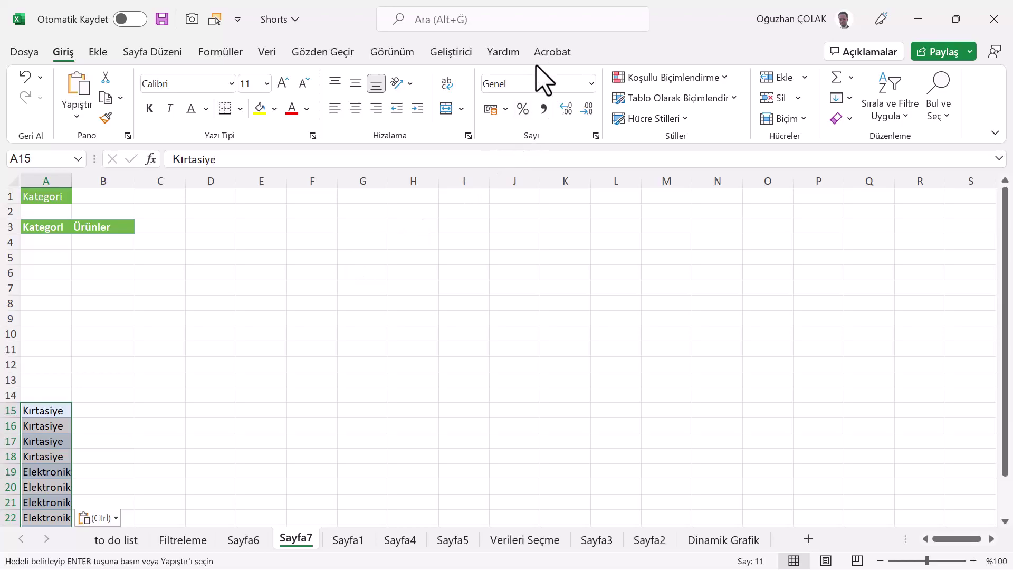
Remove duplicate categories and delete the extra Kırtasiye row 15, leaving three entries
{"action": "left_click", "coordinate": [267, 53]}
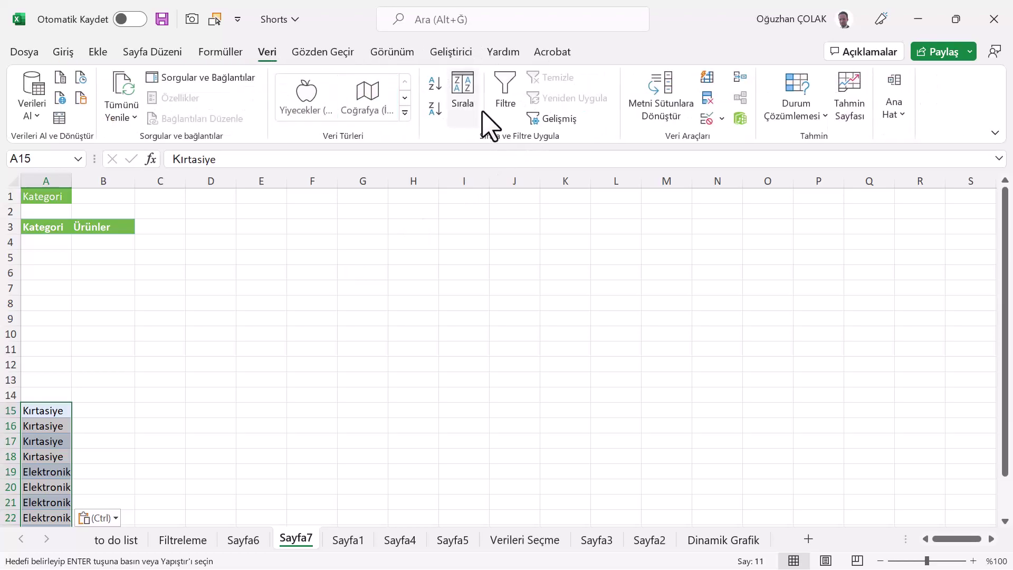
{"action": "left_click", "coordinate": [707, 98]}
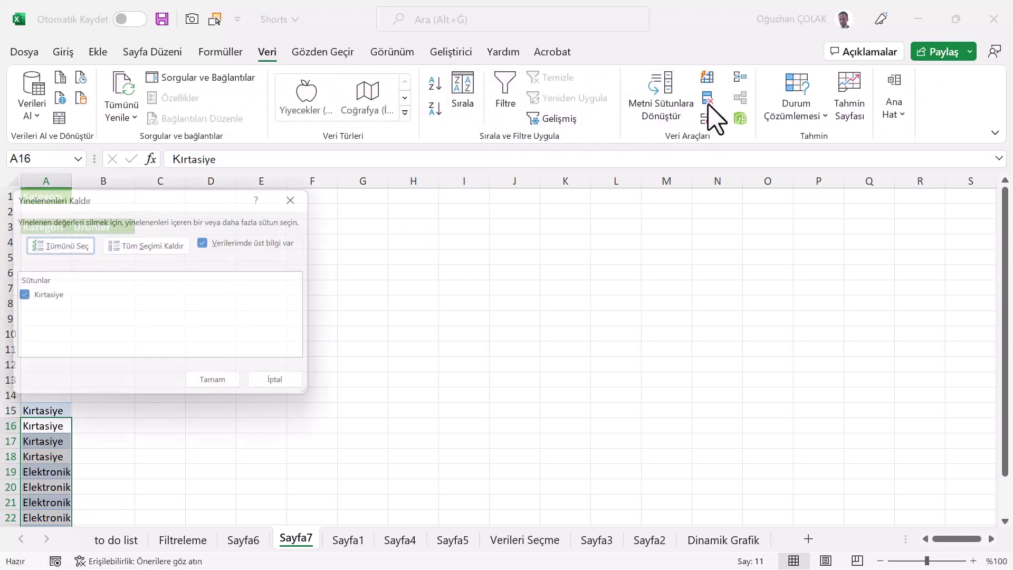
{"action": "left_click", "coordinate": [221, 389]}
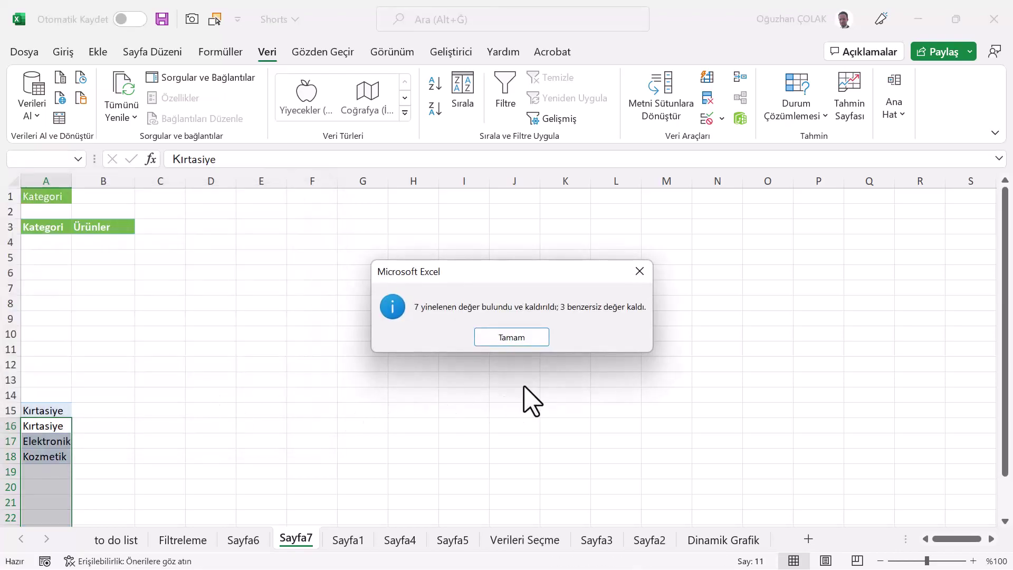
{"action": "left_click", "coordinate": [511, 338]}
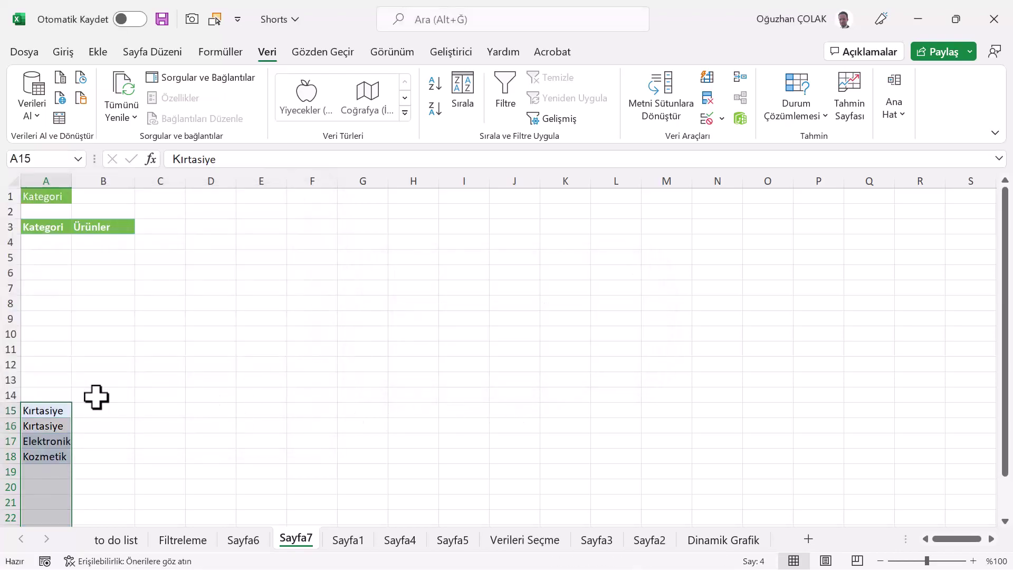
{"action": "left_click", "coordinate": [21, 410]}
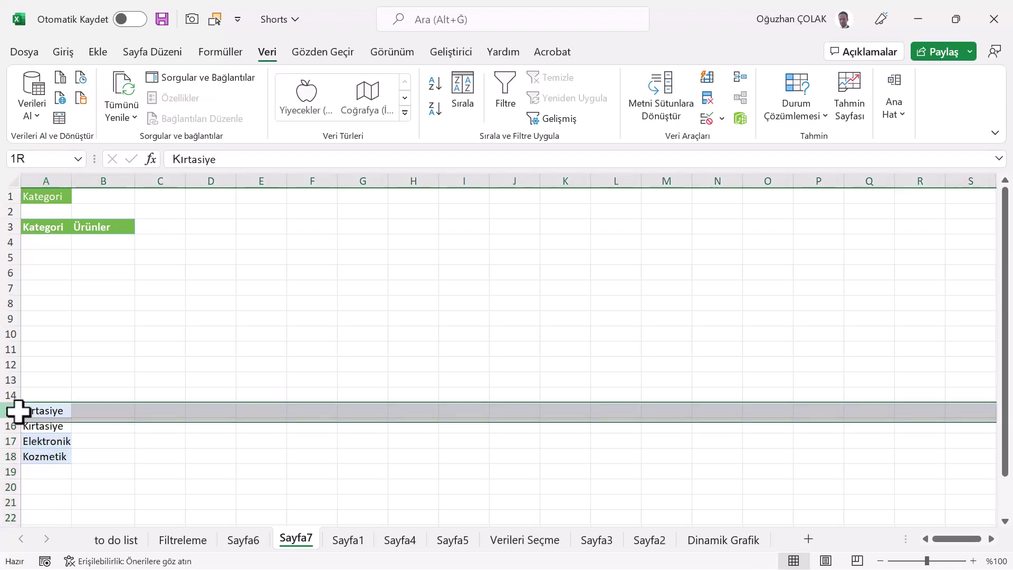
{"action": "right_click", "coordinate": [21, 410]}
{"action": "left_click", "coordinate": [63, 275]}
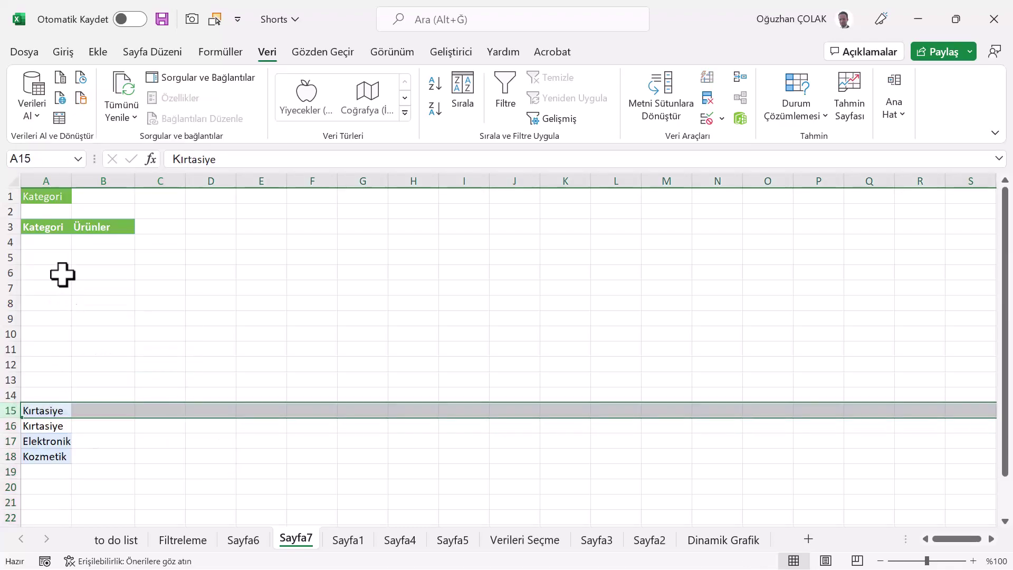
{"action": "left_click", "coordinate": [38, 409]}
{"action": "left_click", "coordinate": [38, 425]}
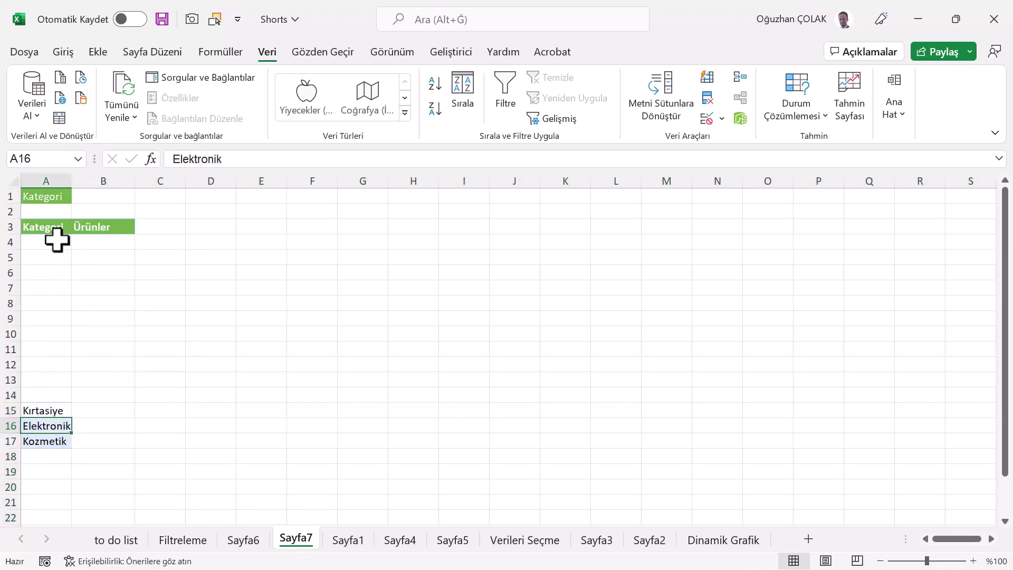
{"action": "left_click", "coordinate": [101, 201]}
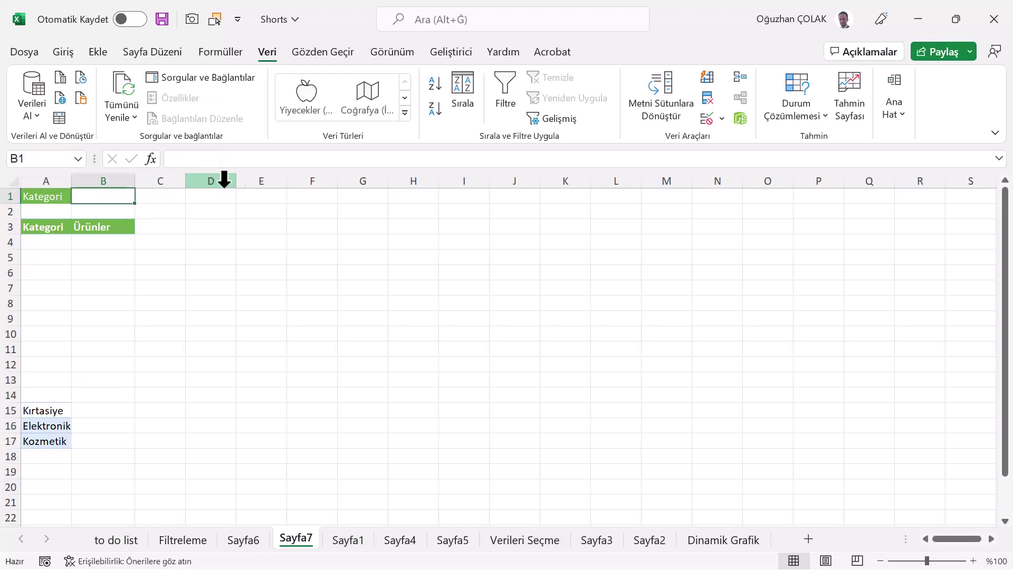
Give B1 a list validation sourced from $A$15:$A$17 and choose Elektronik
{"action": "left_click", "coordinate": [707, 119]}
{"action": "left_click", "coordinate": [89, 247]}
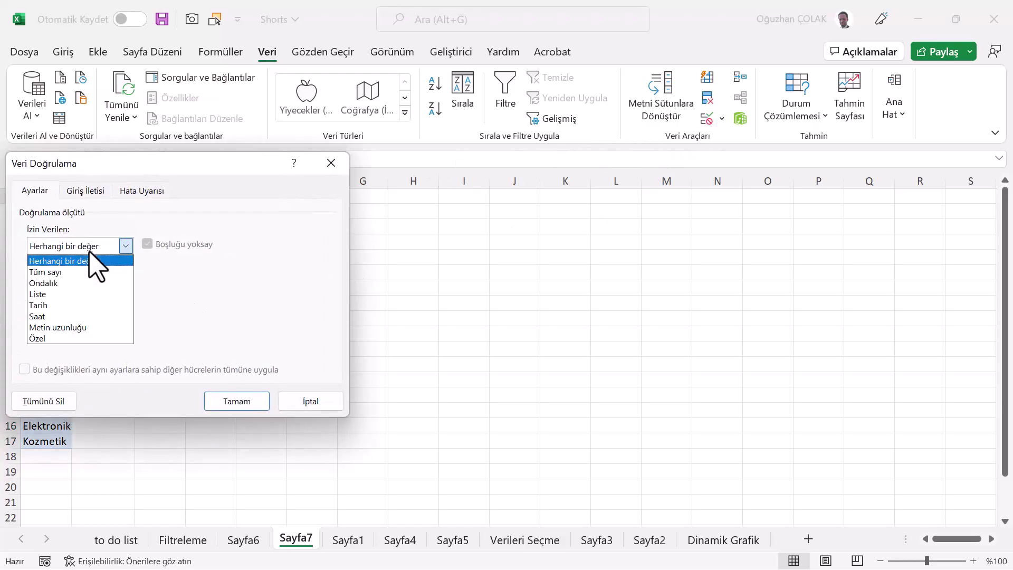
{"action": "left_click", "coordinate": [55, 292]}
{"action": "left_click", "coordinate": [62, 314]}
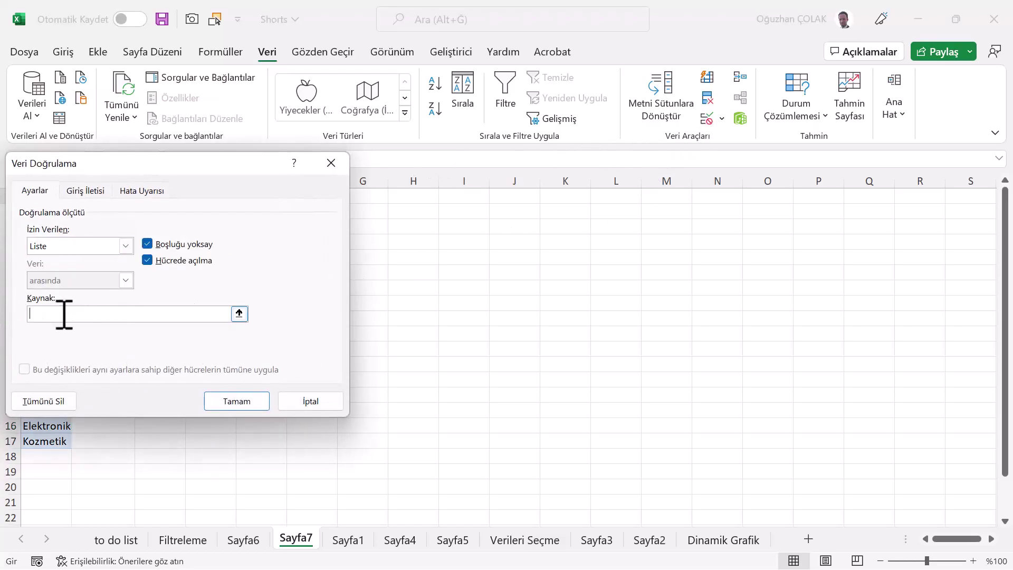
{"action": "left_click", "coordinate": [239, 314]}
{"action": "left_click_drag", "start_coordinate": [50, 414], "coordinate": [50, 438]}
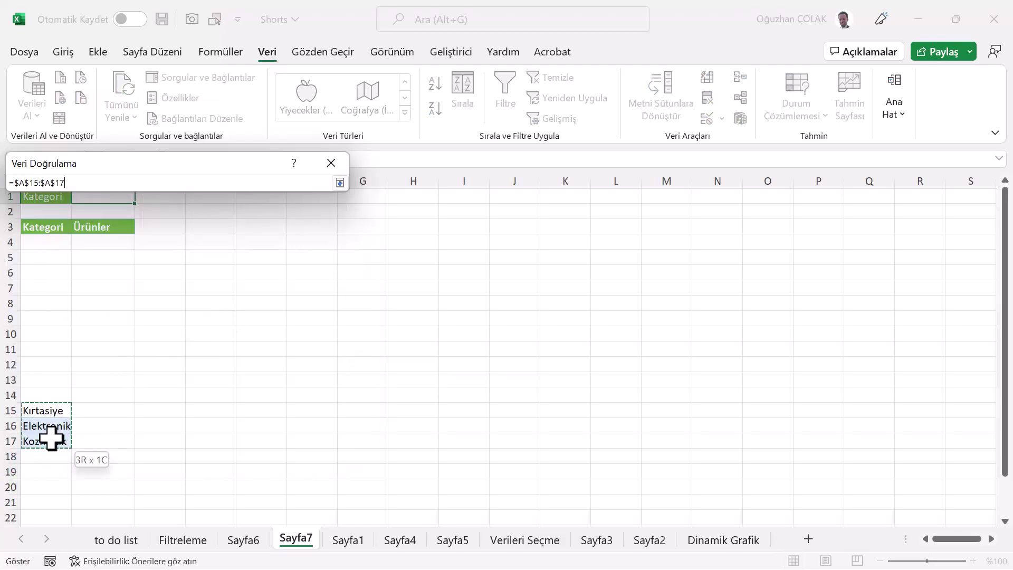
{"action": "left_click", "coordinate": [340, 183]}
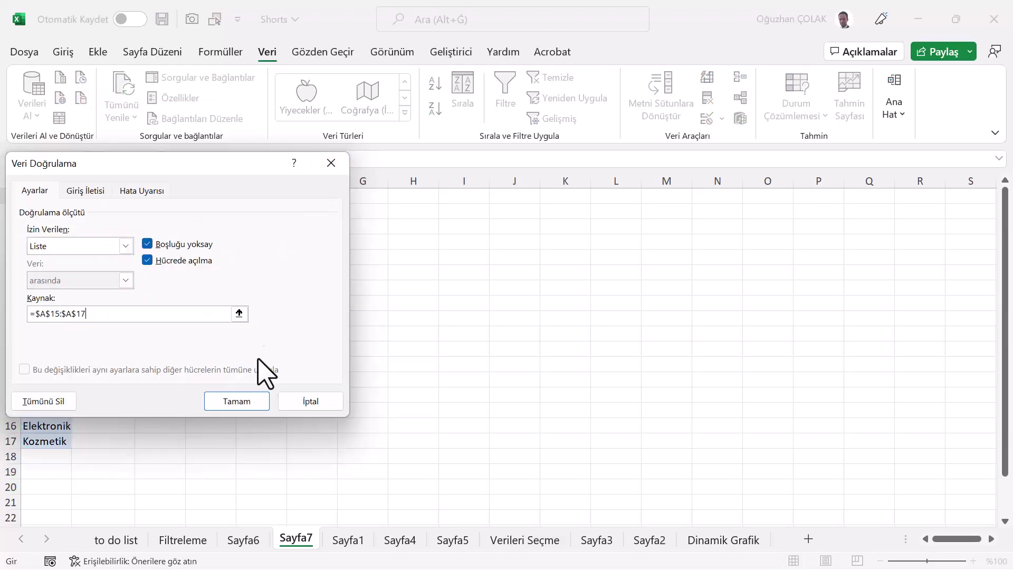
{"action": "left_click", "coordinate": [236, 401]}
{"action": "left_click", "coordinate": [141, 196]}
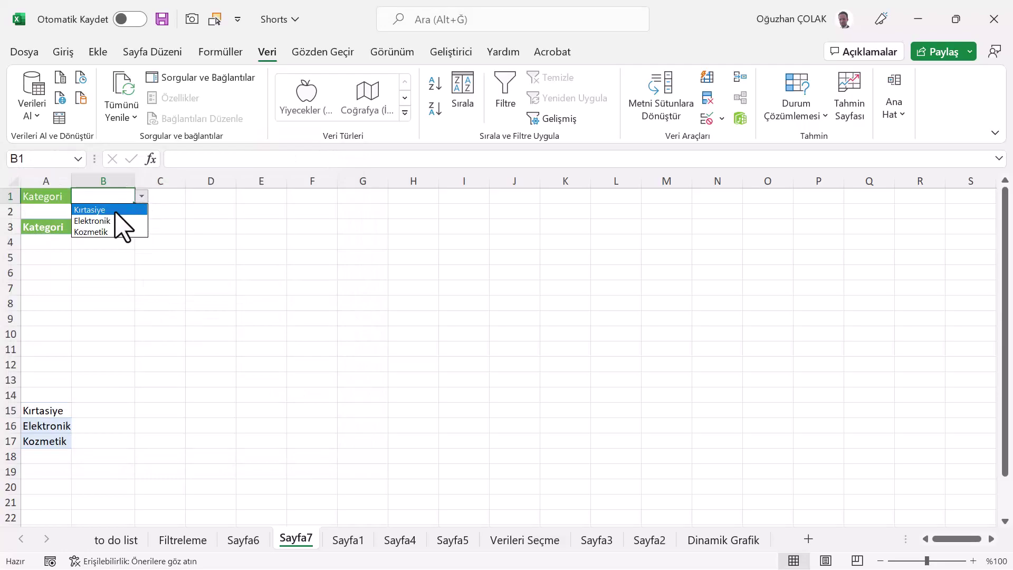
{"action": "left_click", "coordinate": [113, 217]}
{"action": "left_click", "coordinate": [50, 245]}
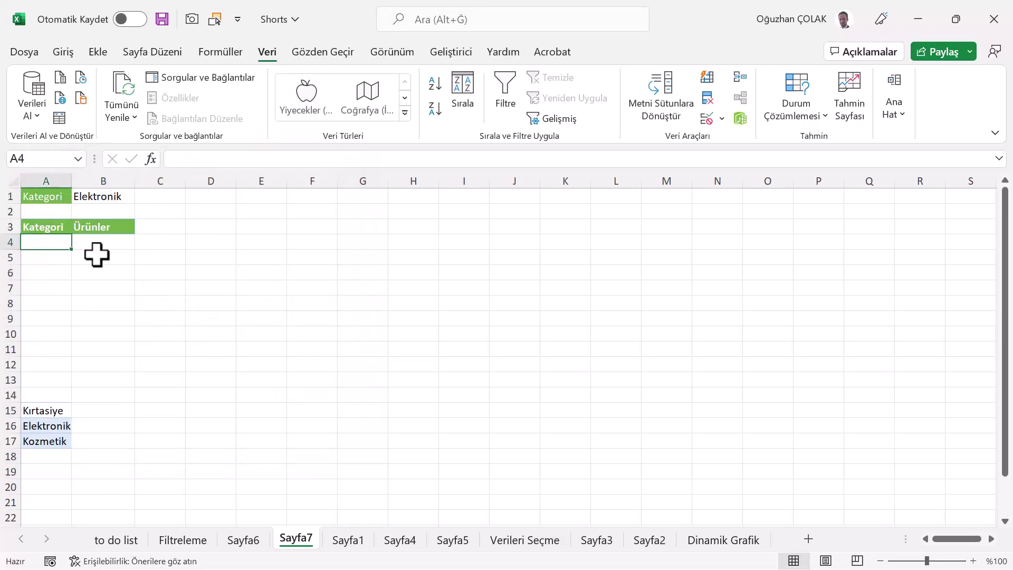
Enter =FİLTRE(veriler;veriler[Kategori]=B1;"") in A4 to spill the four Elektronik products
{"action": "type", "text": "=filtre"}
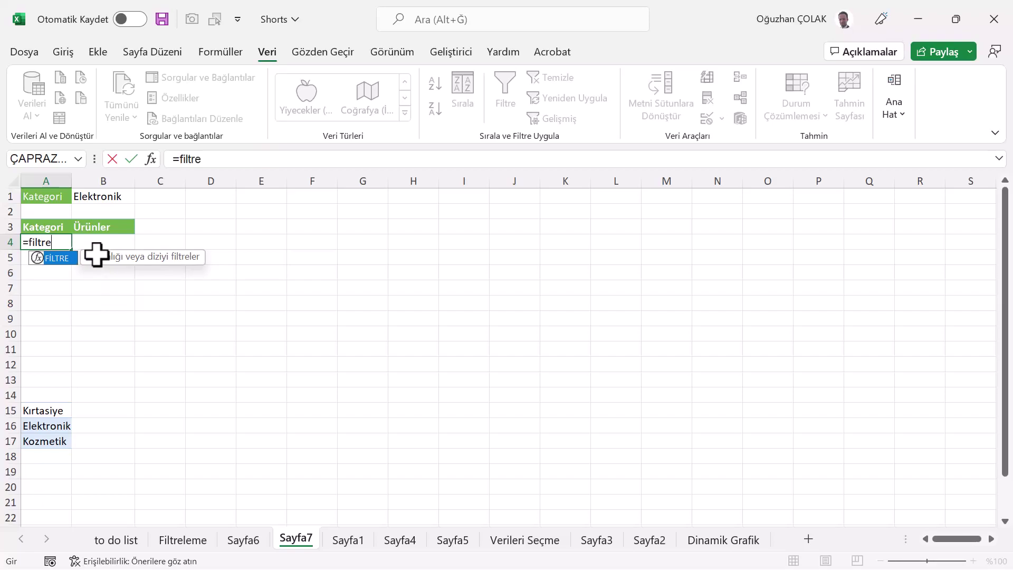
{"action": "key", "text": "Tab"}
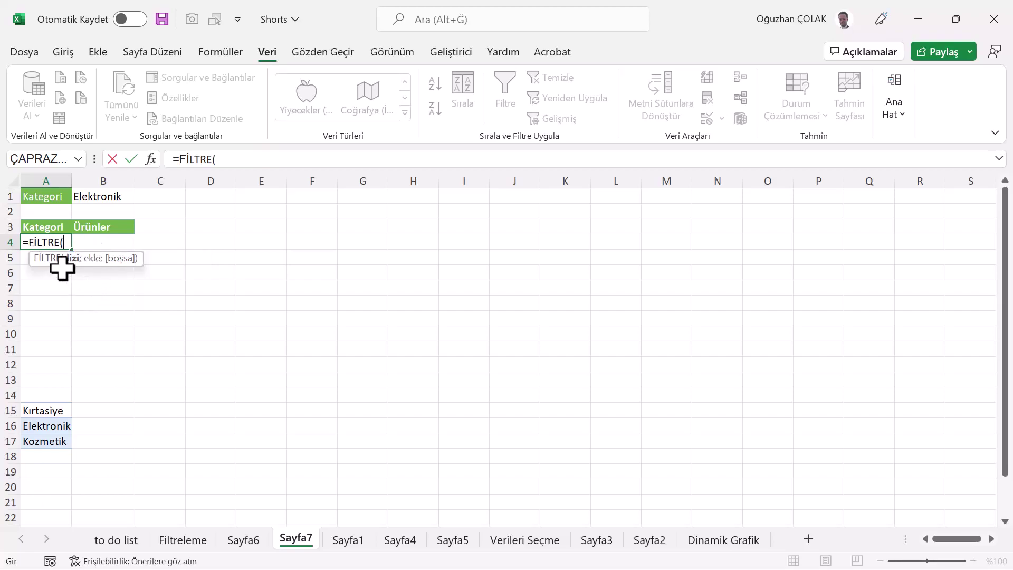
{"action": "type", "text": "ver"}
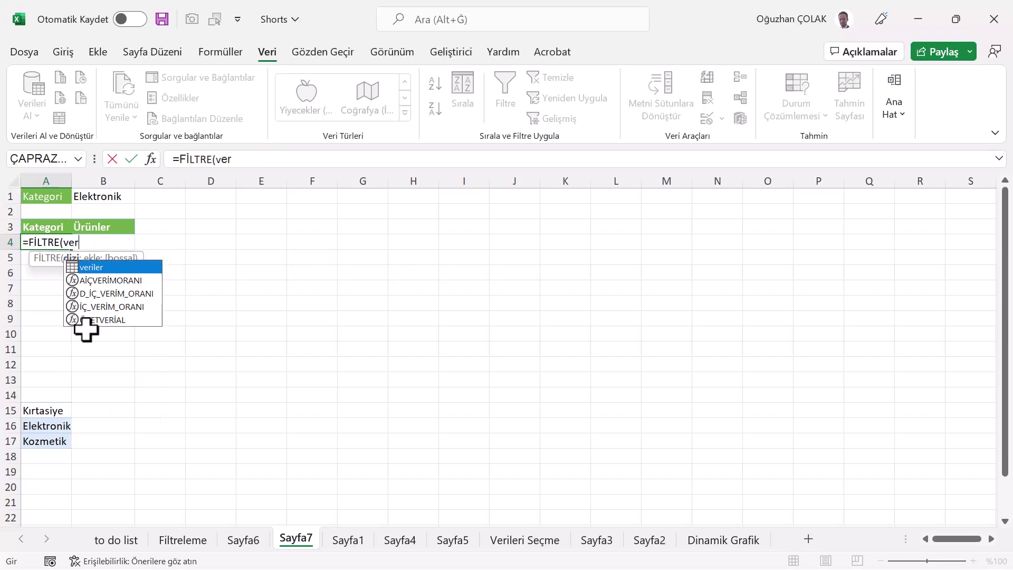
{"action": "type", "text": "iler"}
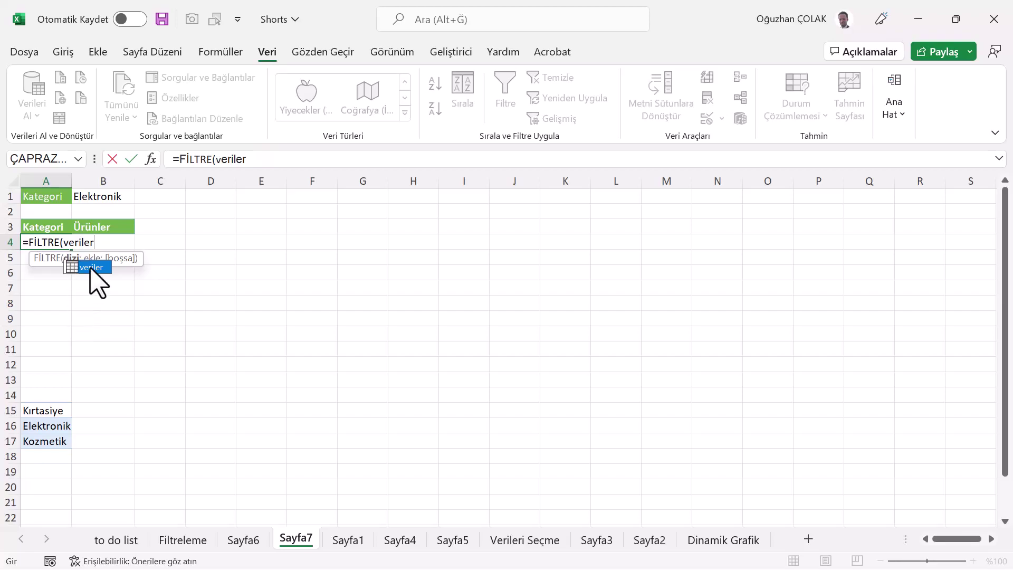
{"action": "double_click", "coordinate": [91, 267]}
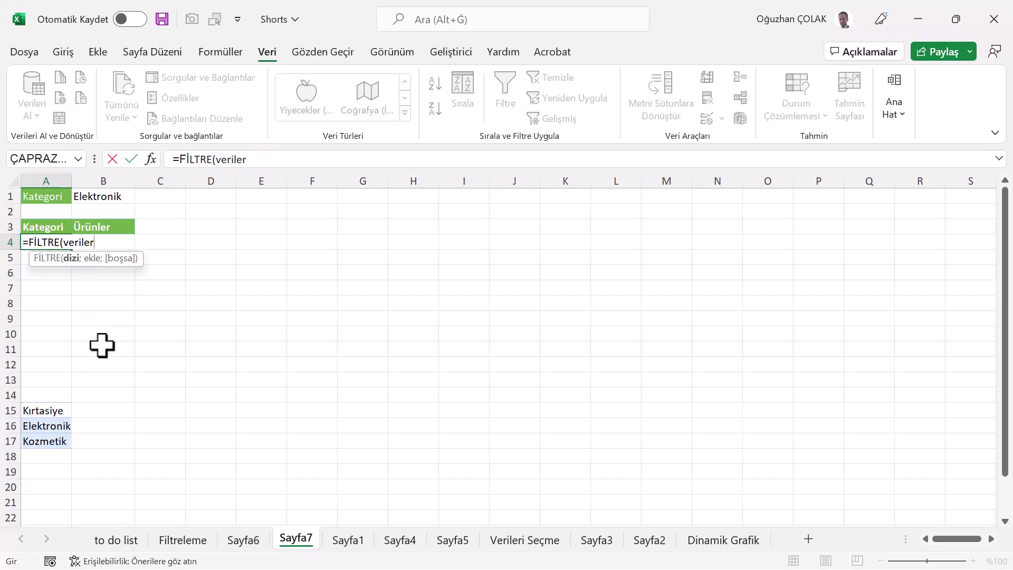
{"action": "type", "text": ";v"}
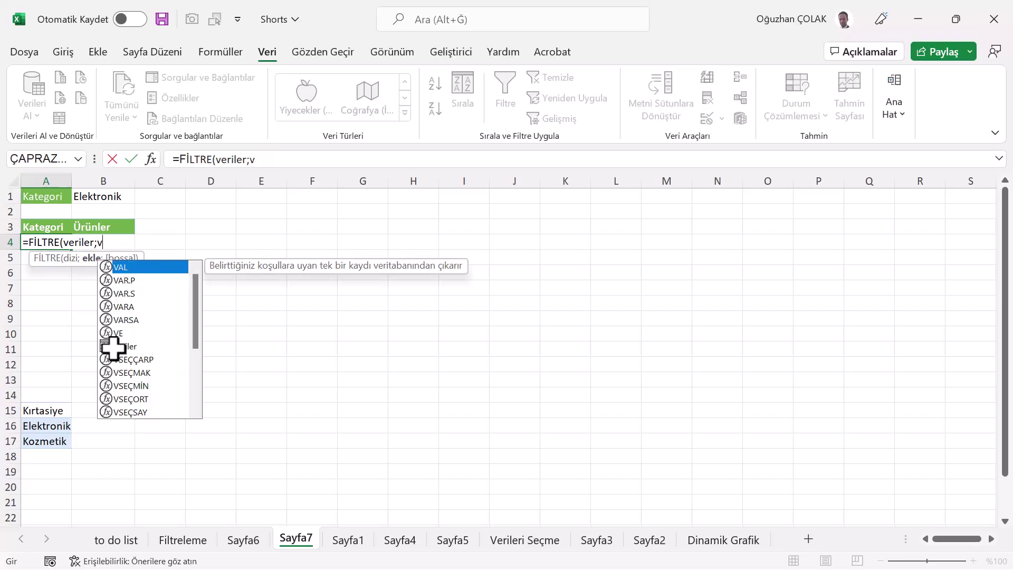
{"action": "type", "text": "eriler"}
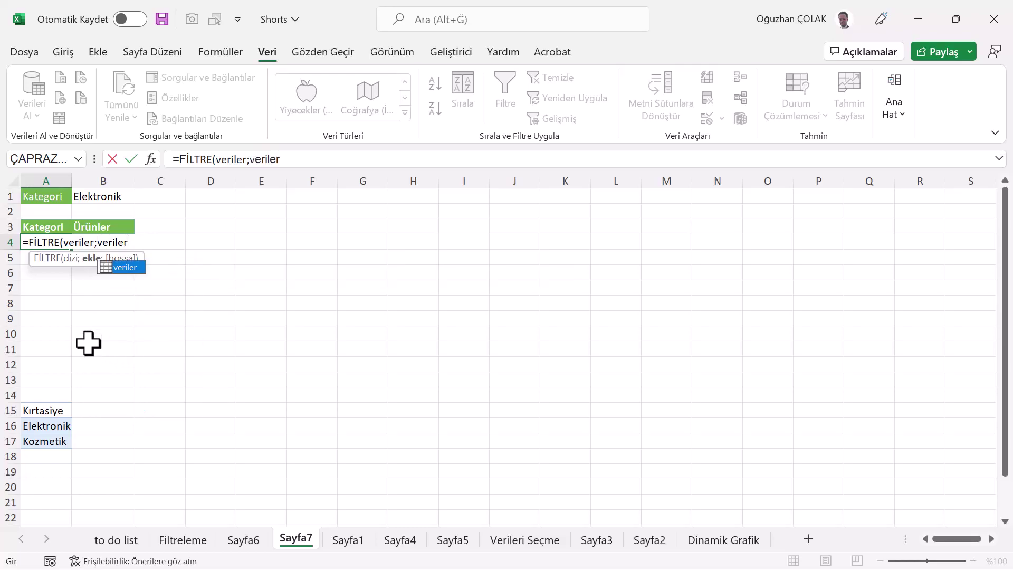
{"action": "double_click", "coordinate": [123, 271]}
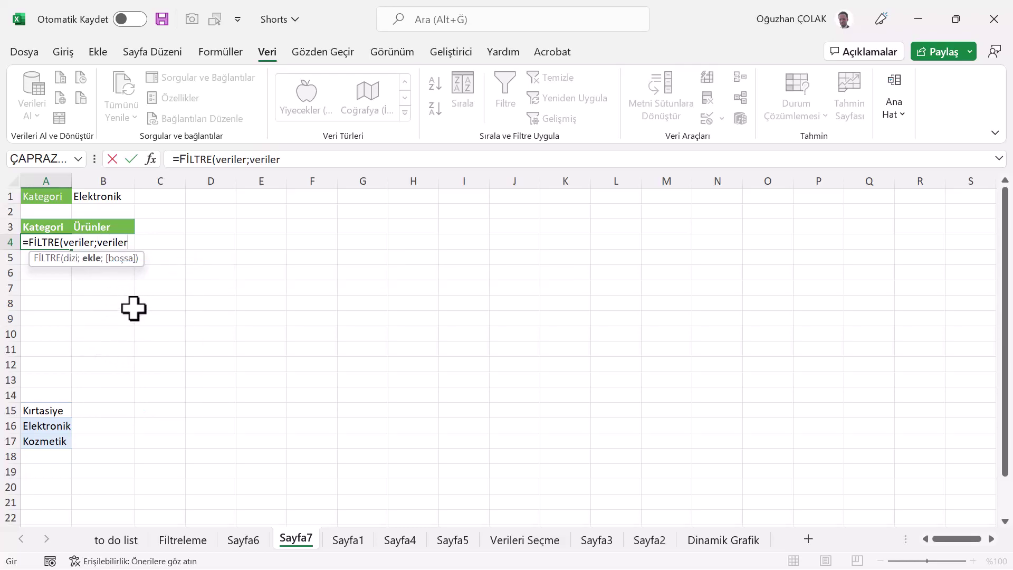
{"action": "type", "text": "["}
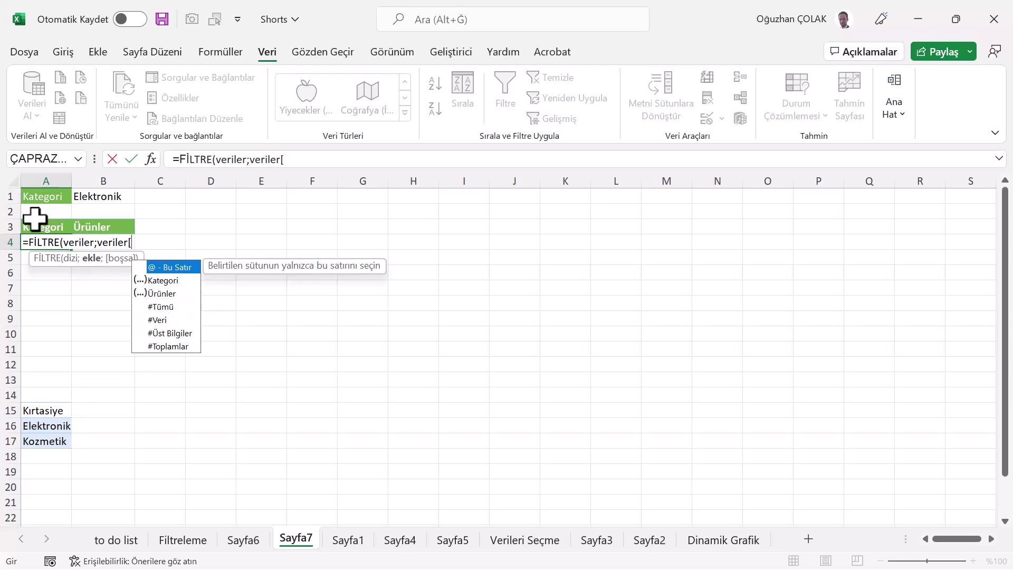
{"action": "double_click", "coordinate": [163, 280]}
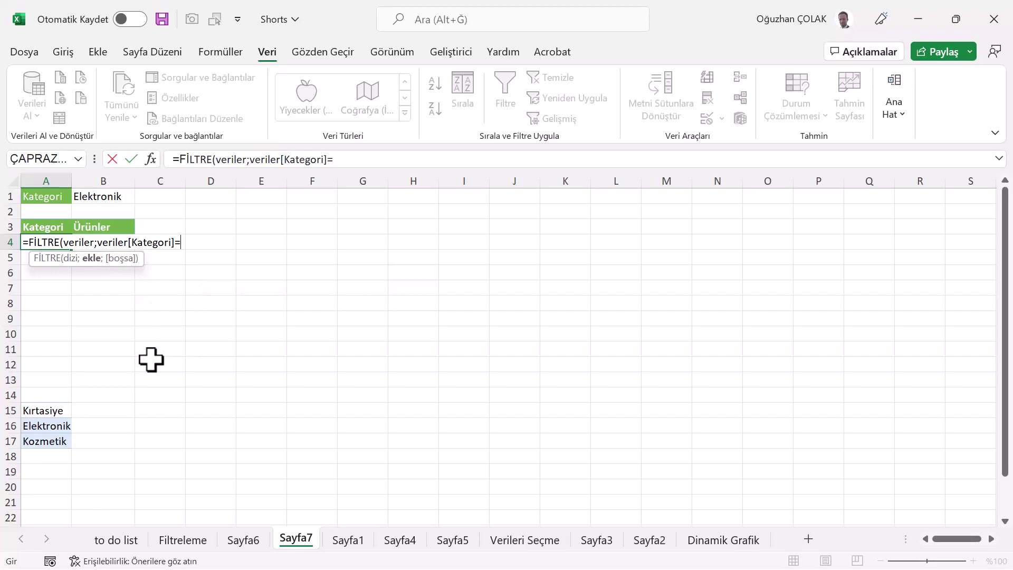
{"action": "left_click", "coordinate": [103, 197]}
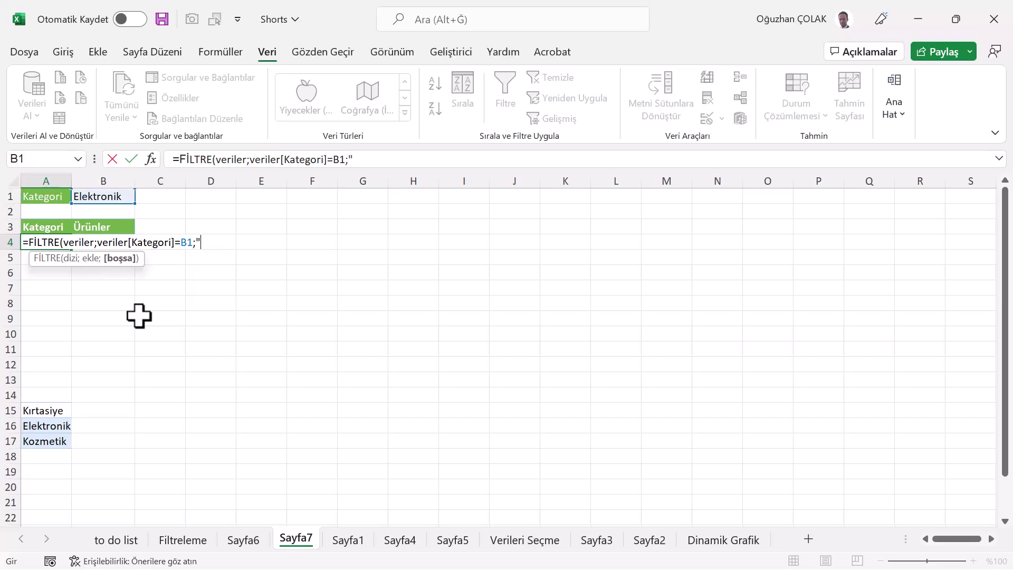
{"action": "type", "text": ")"}
{"action": "key", "text": "Return"}
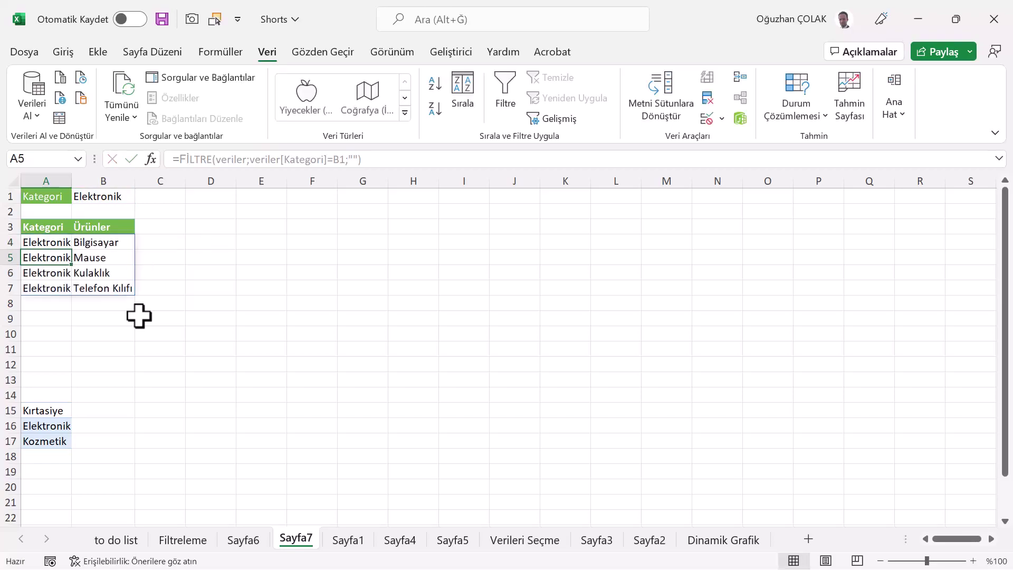
Switch B1 among Elektronik, Kozmetik and Kırtasiye to confirm the product list updates
{"action": "left_click", "coordinate": [110, 199]}
{"action": "left_click", "coordinate": [141, 196]}
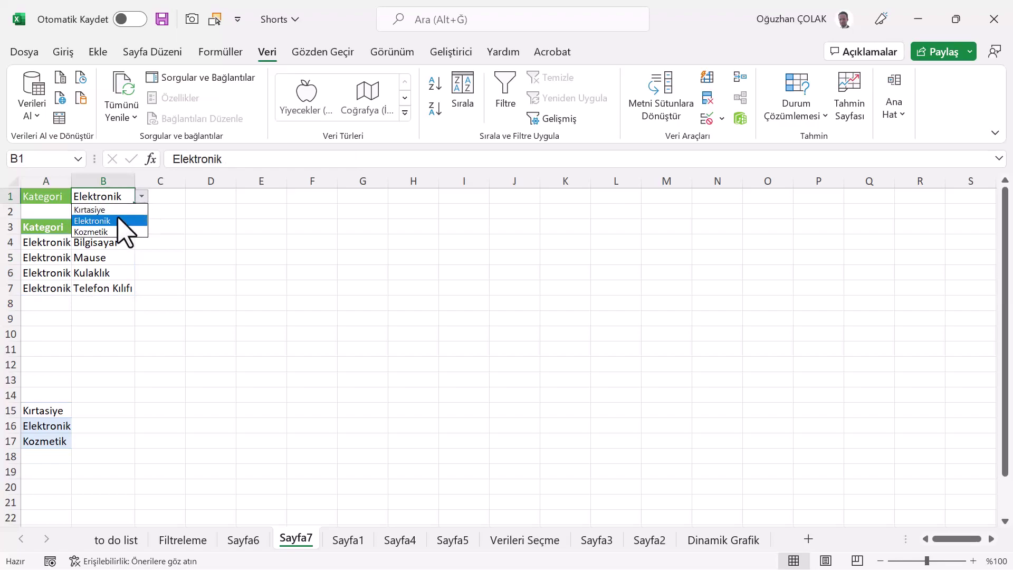
{"action": "left_click", "coordinate": [124, 219]}
{"action": "left_click", "coordinate": [141, 196]}
{"action": "left_click", "coordinate": [92, 232]}
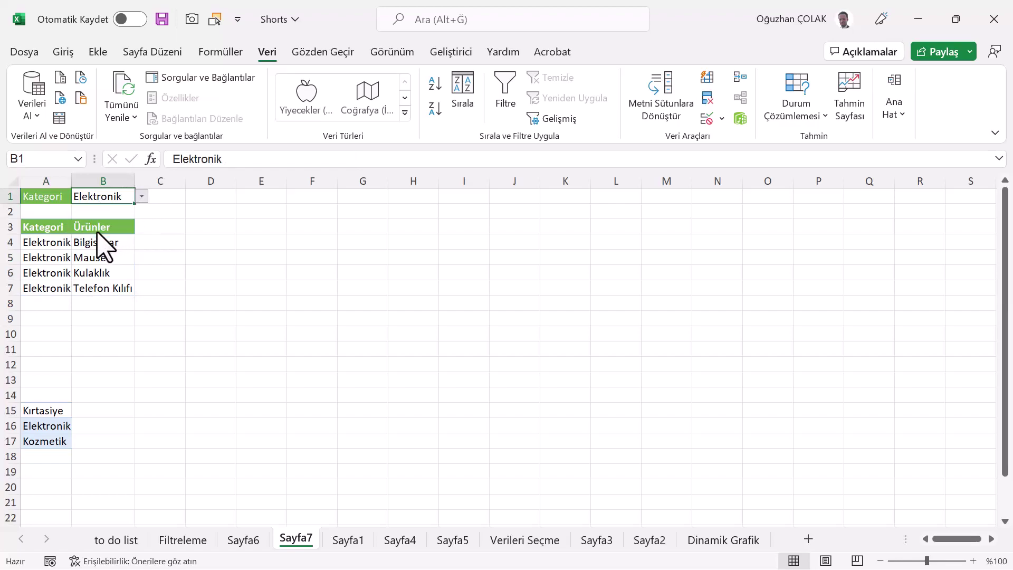
{"action": "left_click", "coordinate": [141, 196]}
{"action": "left_click", "coordinate": [98, 209]}
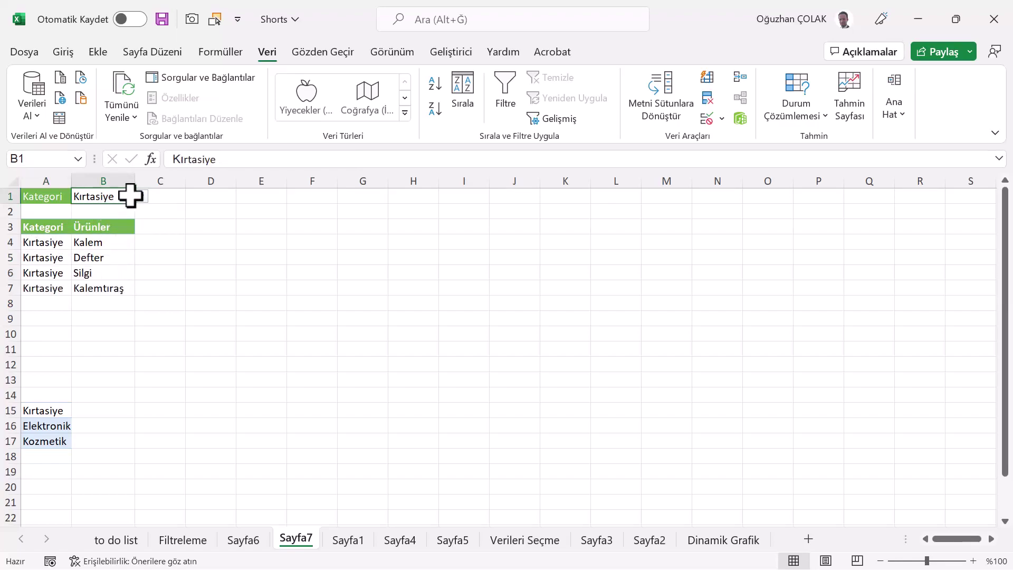
{"action": "left_click", "coordinate": [142, 196]}
{"action": "left_click", "coordinate": [93, 232]}
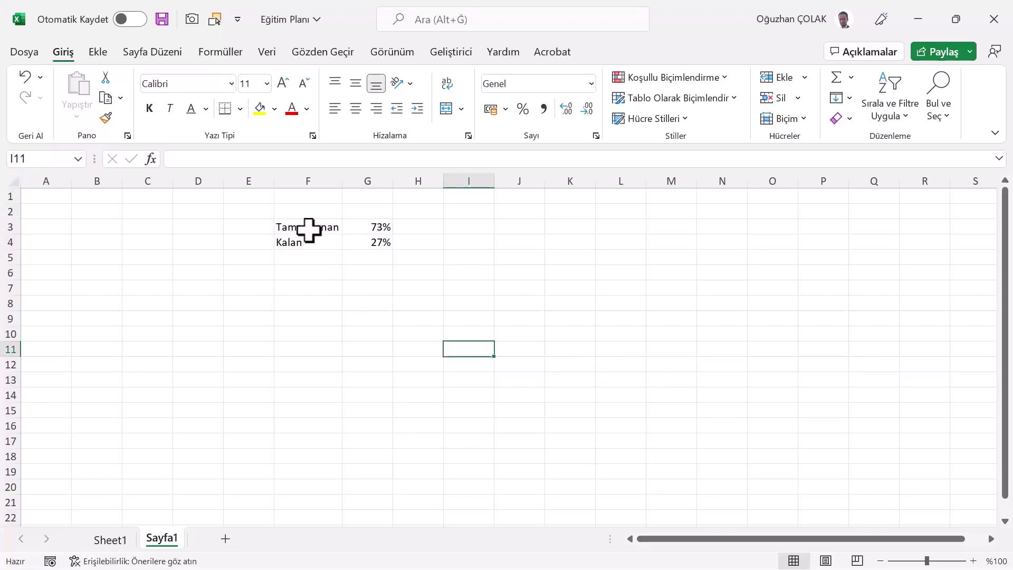
Insert a doughnut chart of Tamamlanan 73% and Kalan 27%, narrow it and place it below
{"action": "left_click_drag", "start_coordinate": [296, 228], "coordinate": [357, 239]}
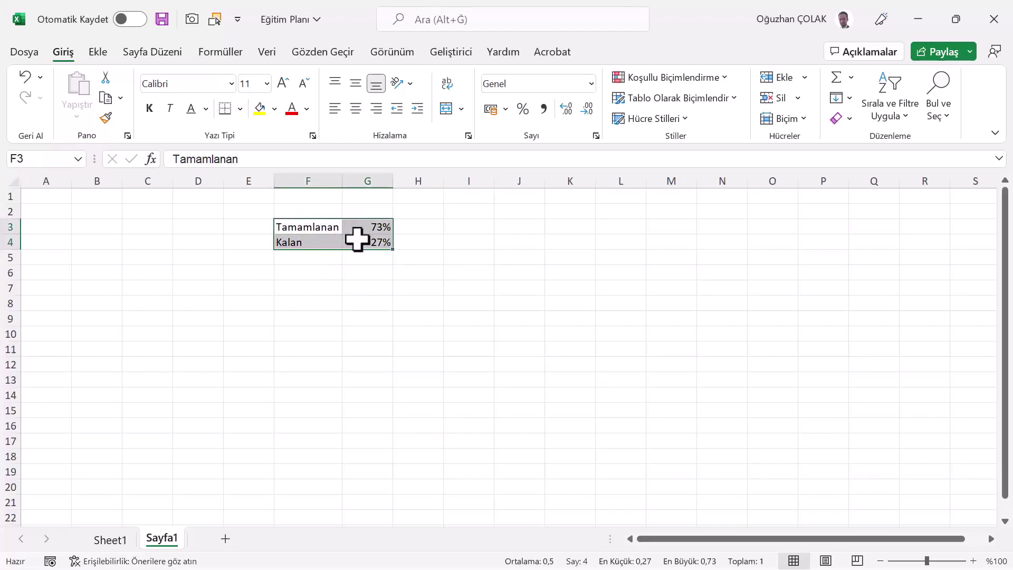
{"action": "left_click", "coordinate": [98, 52]}
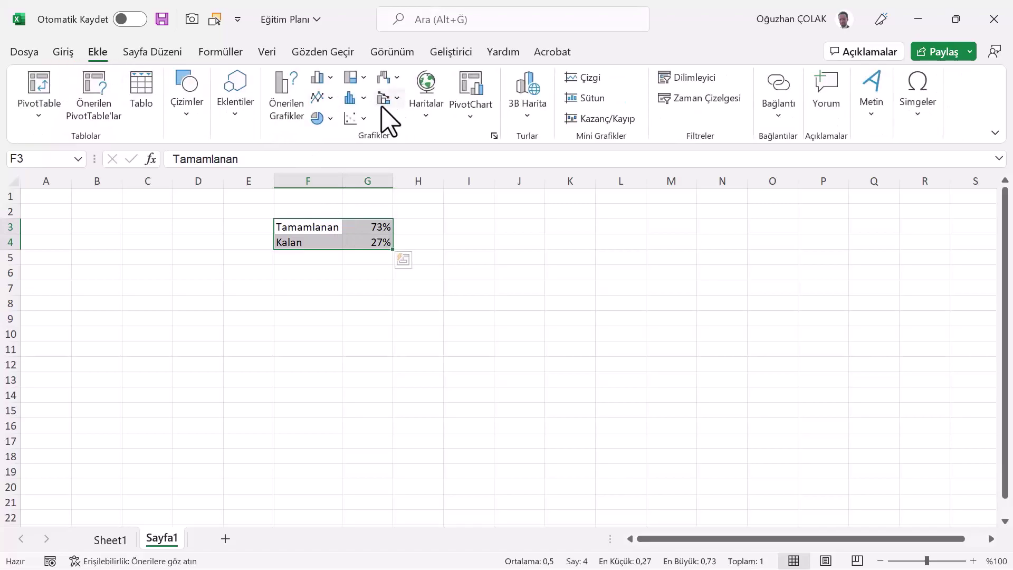
{"action": "left_click", "coordinate": [319, 118]}
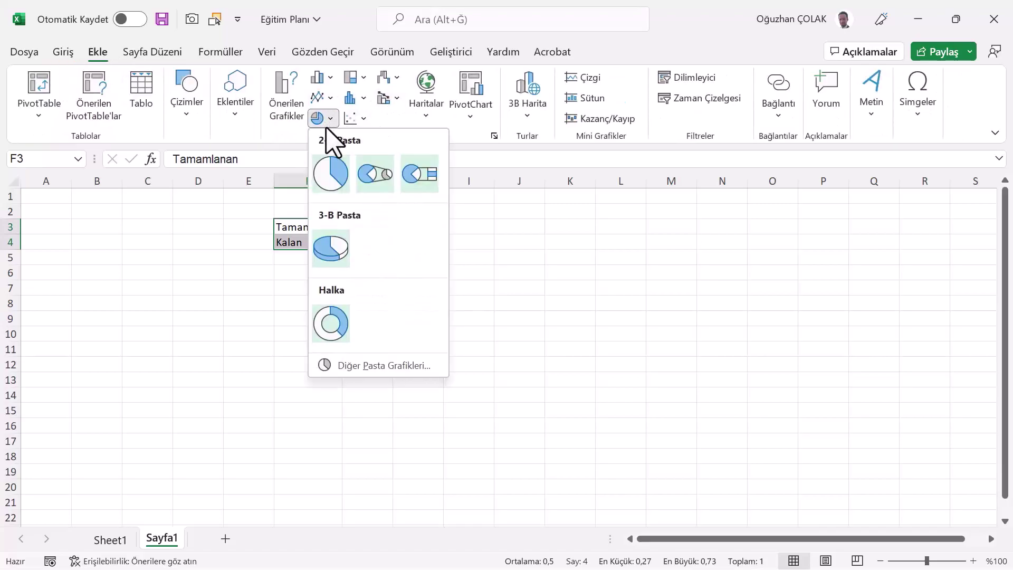
{"action": "left_click", "coordinate": [331, 323]}
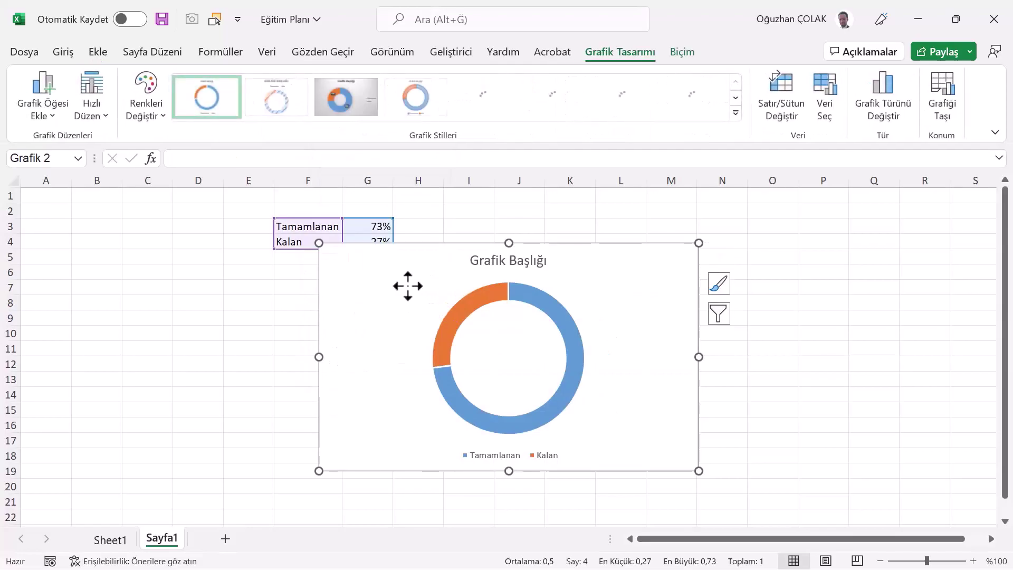
{"action": "left_click_drag", "start_coordinate": [407, 285], "coordinate": [302, 290]}
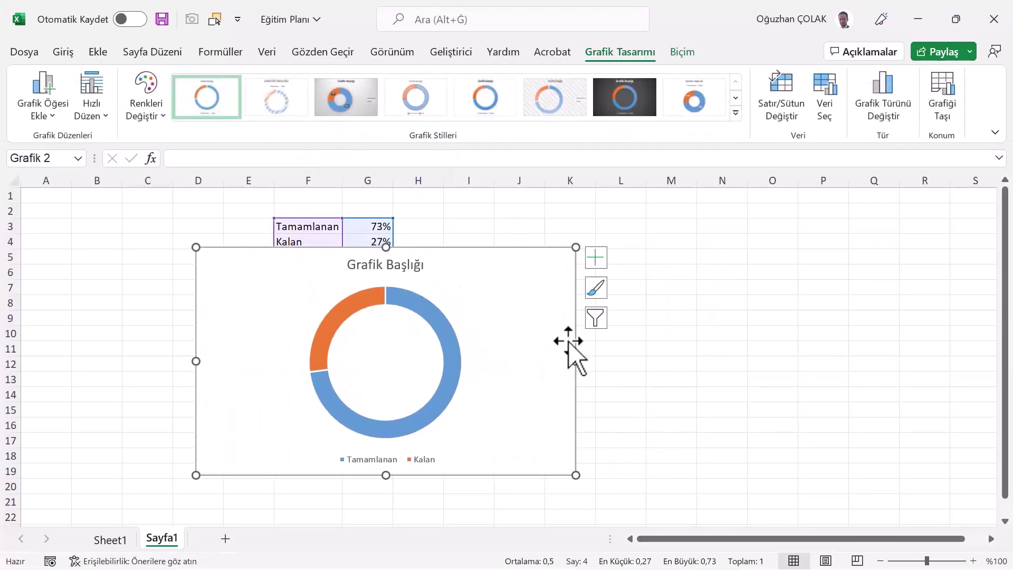
{"action": "left_click_drag", "start_coordinate": [575, 359], "coordinate": [461, 359]}
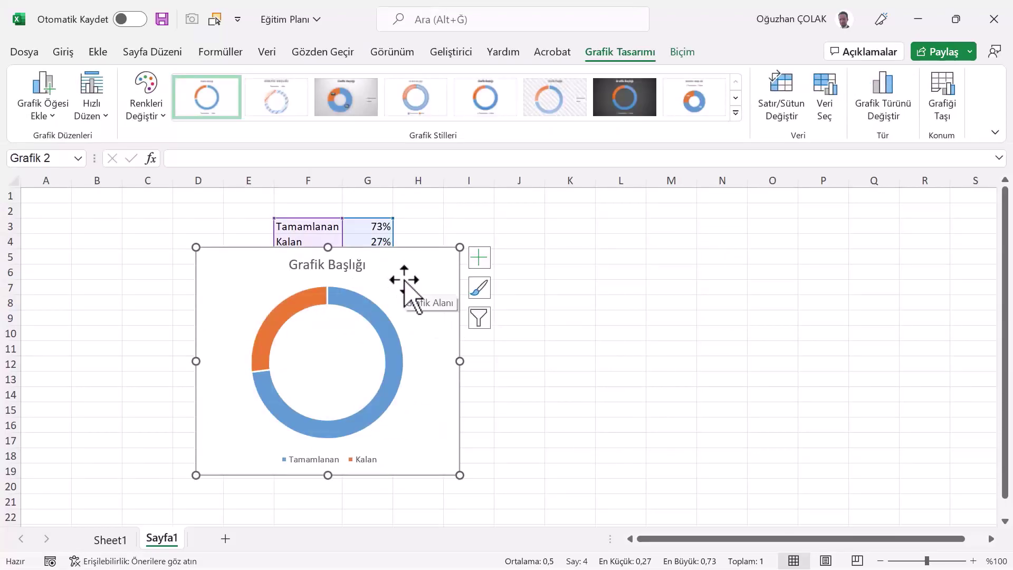
{"action": "left_click_drag", "start_coordinate": [403, 280], "coordinate": [440, 284]}
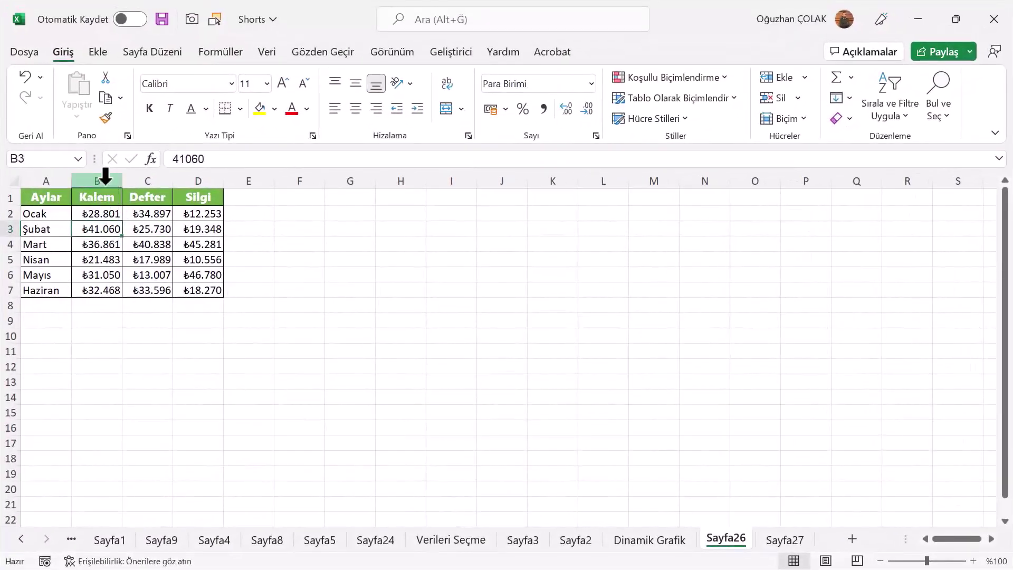
{"action": "left_click_drag", "start_coordinate": [104, 181], "coordinate": [138, 183]}
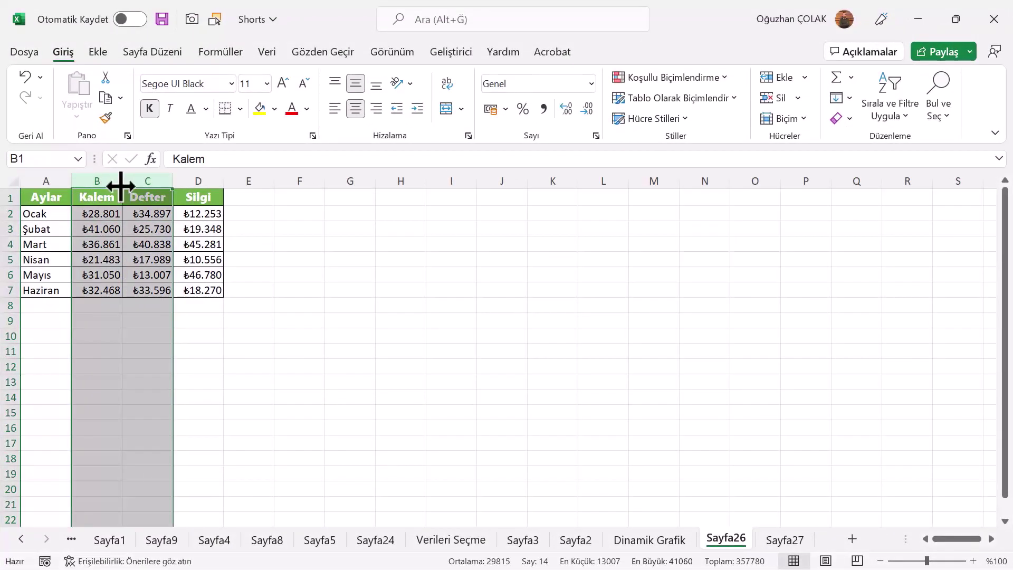
Hide the Kalem and Defter columns B:C with Ctrl+0
{"action": "right_click", "coordinate": [118, 184]}
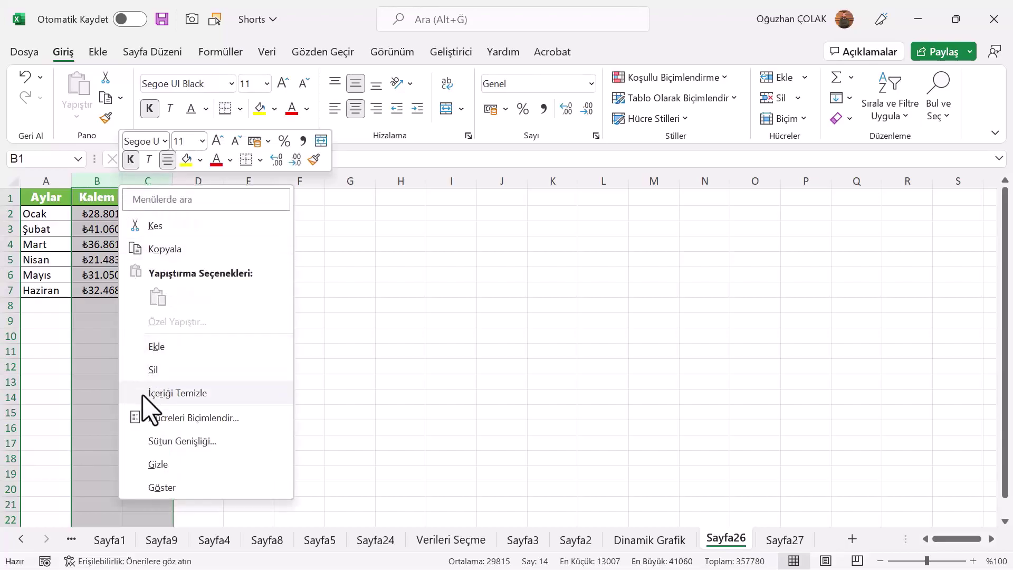
{"action": "key", "text": "Escape"}
{"action": "key", "text": "ctrl+0"}
{"action": "left_click", "coordinate": [84, 228]}
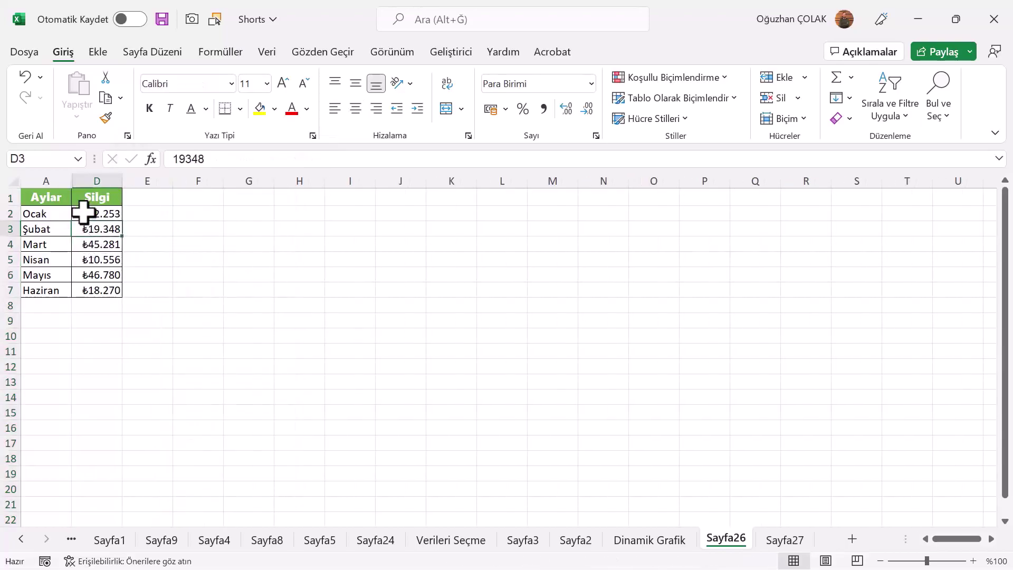
Trial-paste table A1:D7 into Sayfa27, undo it, and reselect the table on Sayfa26
{"action": "left_click_drag", "start_coordinate": [53, 199], "coordinate": [90, 289]}
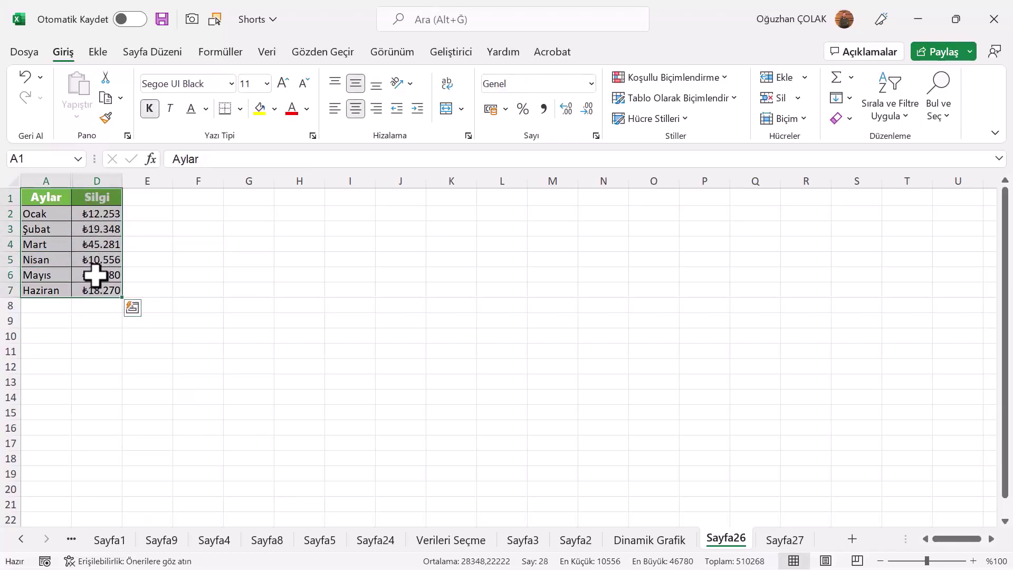
{"action": "key", "text": "ctrl+c"}
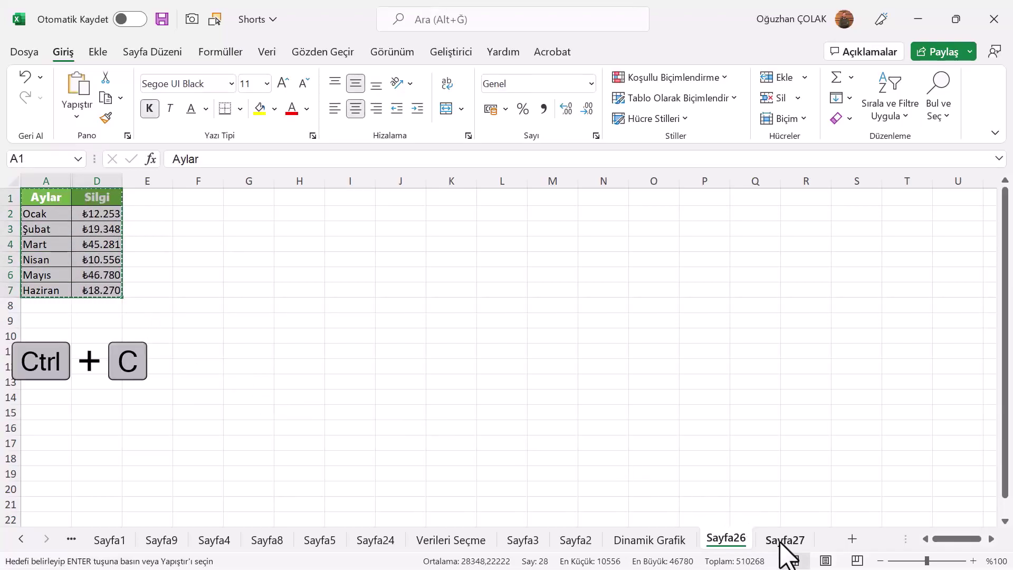
{"action": "left_click", "coordinate": [785, 540]}
{"action": "left_click", "coordinate": [45, 197]}
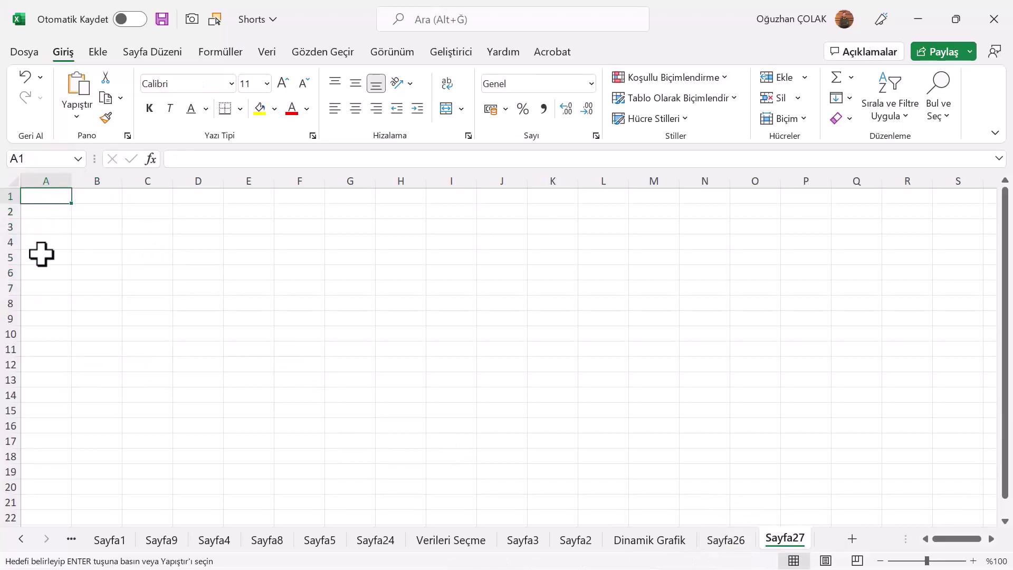
{"action": "key", "text": "ctrl+v"}
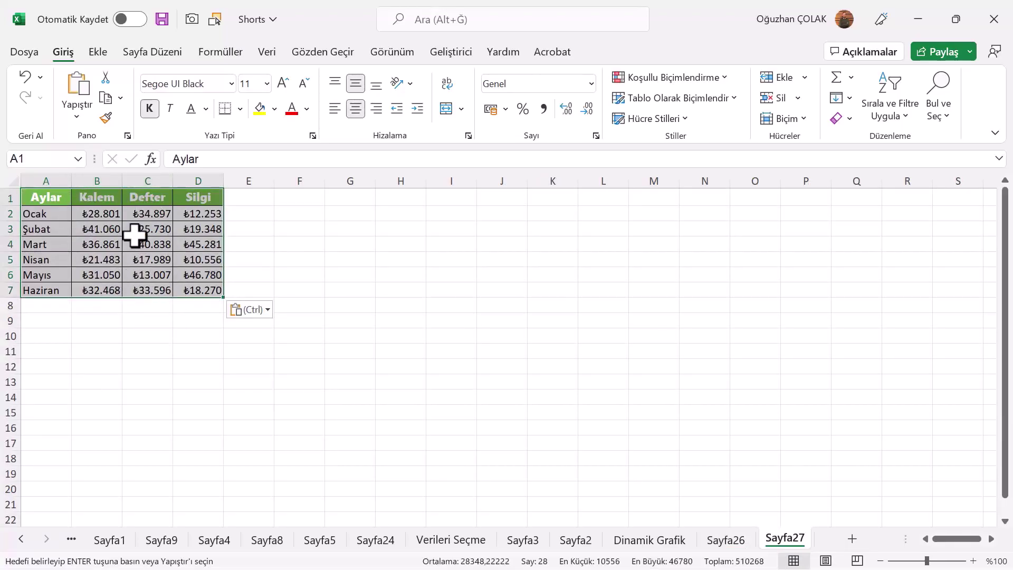
{"action": "key", "text": "ctrl+z"}
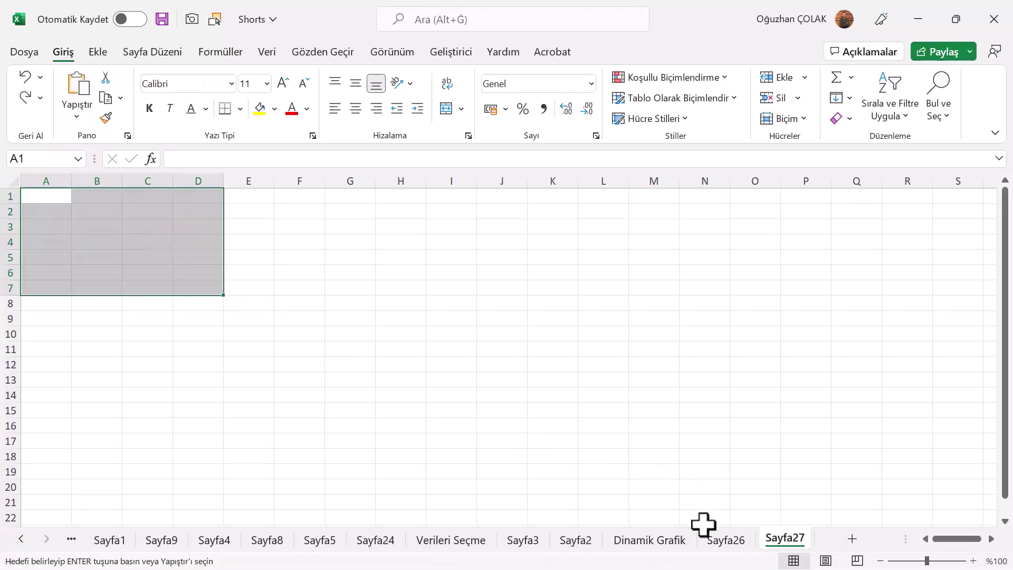
{"action": "left_click", "coordinate": [717, 543]}
{"action": "left_click_drag", "start_coordinate": [51, 195], "coordinate": [109, 288]}
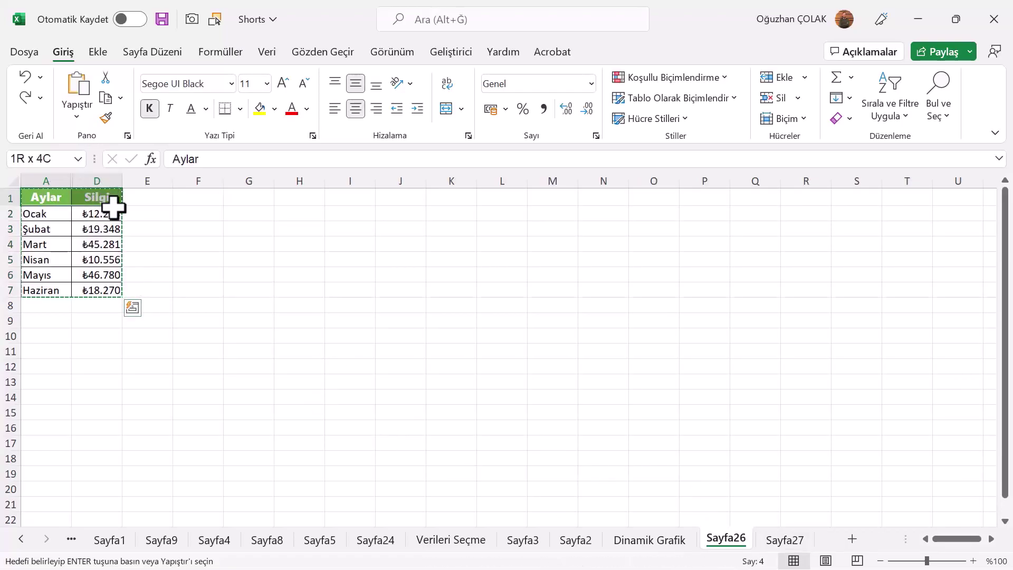
{"action": "key", "text": "Escape"}
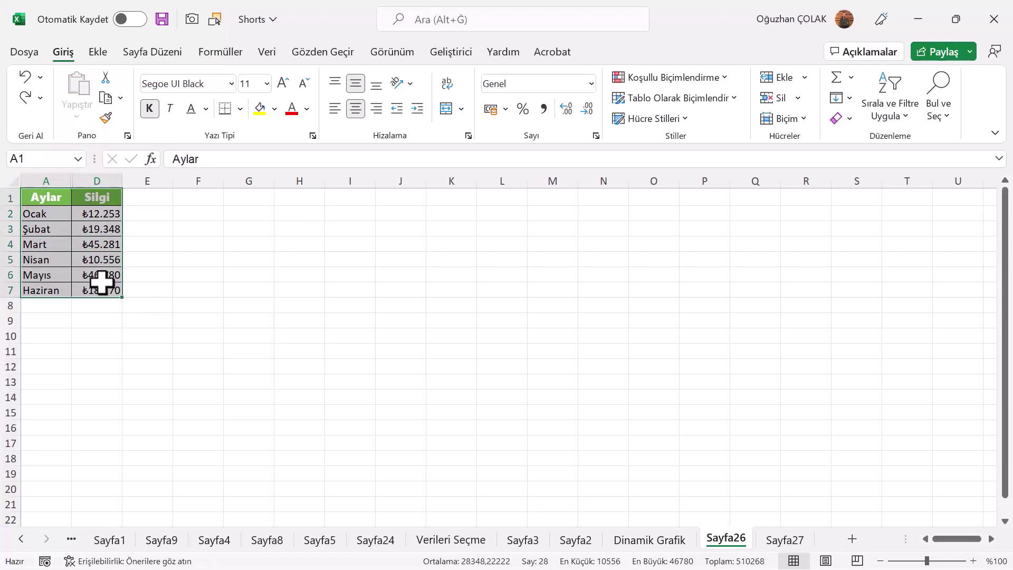
{"action": "key", "text": "ctrl+alt+g"}
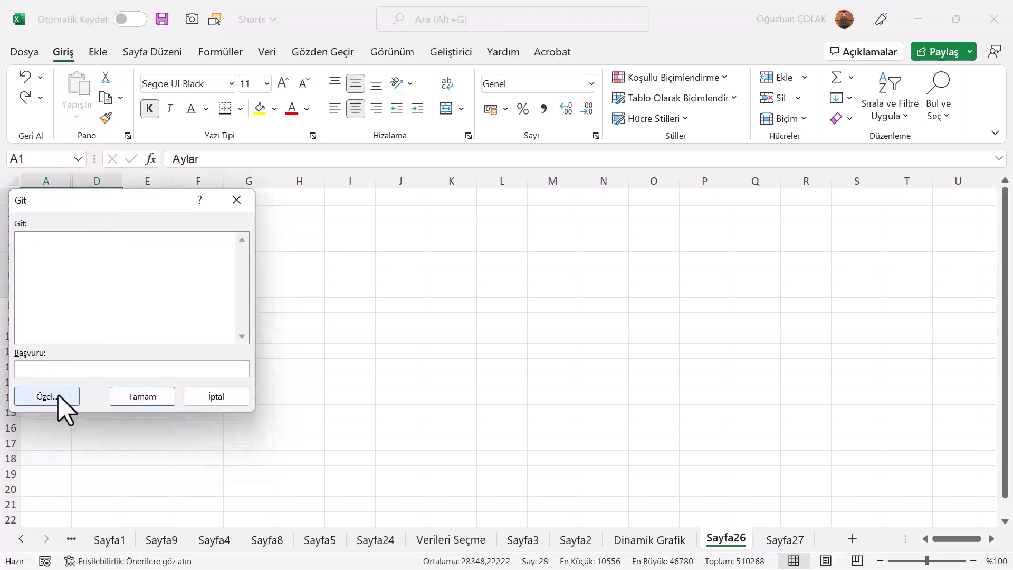
Copy only the visible cells of A1:D7 and paste the Aylar and Silgi columns into Sayfa27
{"action": "left_click", "coordinate": [59, 411]}
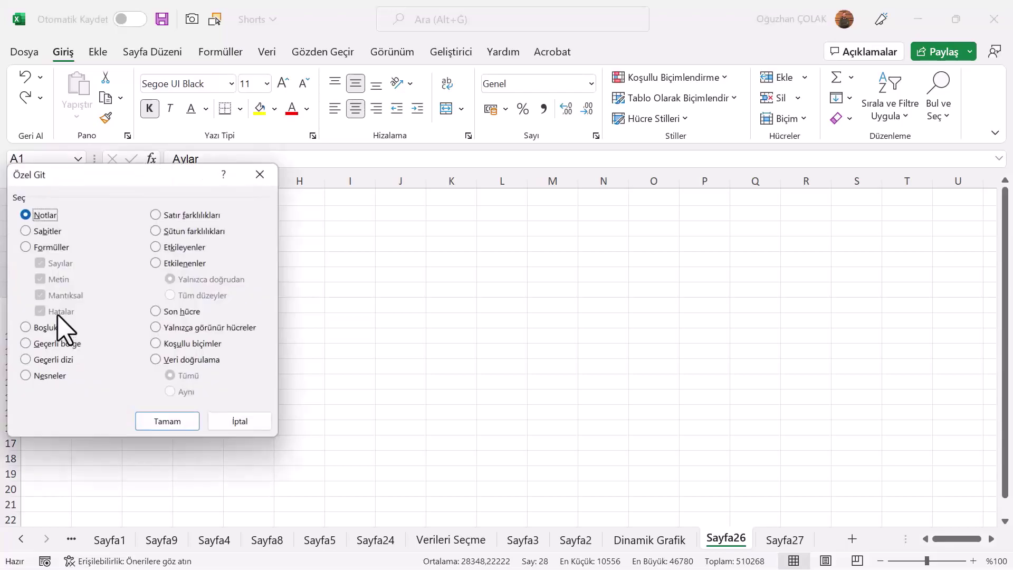
{"action": "left_click", "coordinate": [157, 329]}
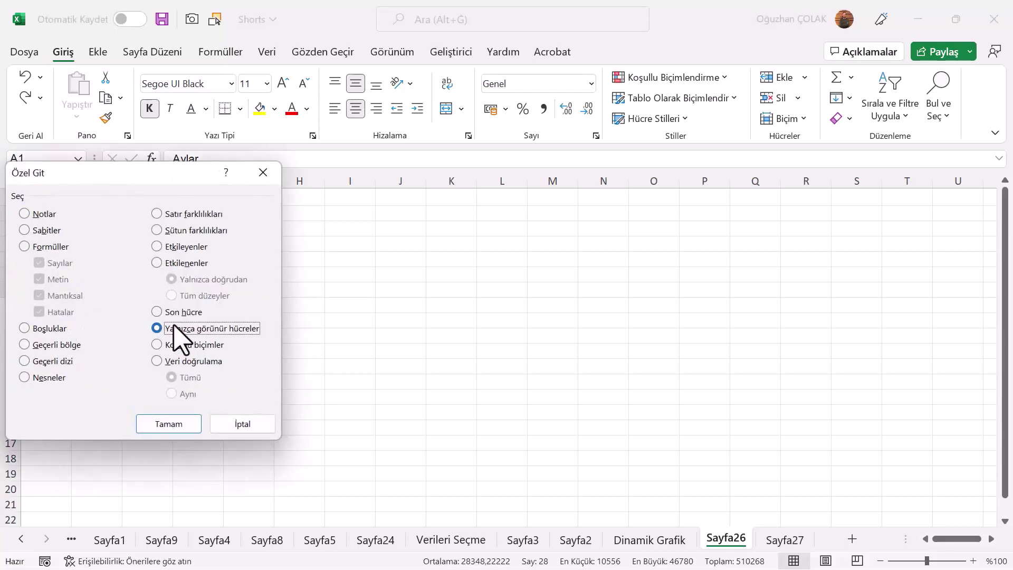
{"action": "left_click", "coordinate": [166, 425]}
{"action": "key", "text": "ctrl+c"}
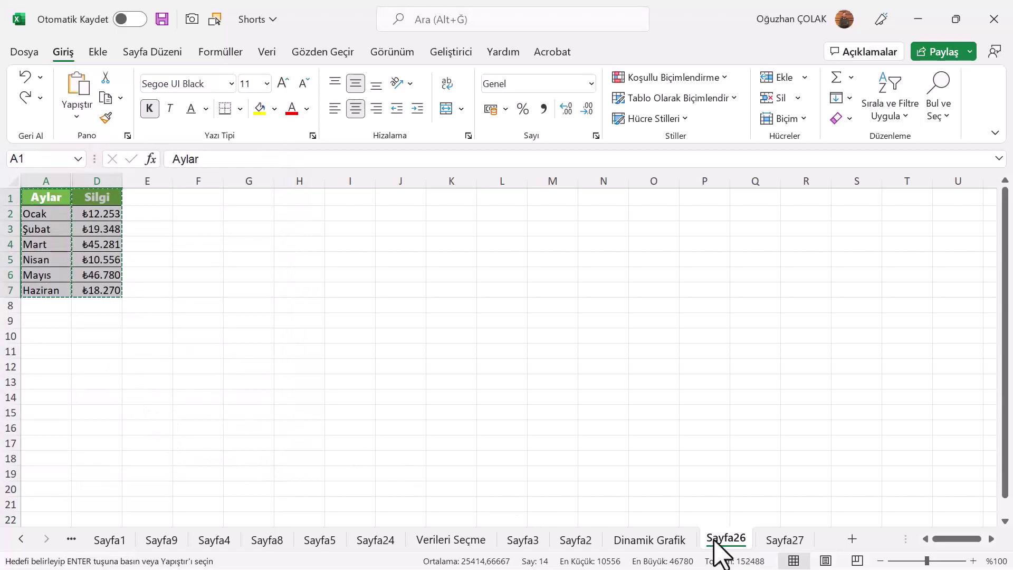
{"action": "left_click", "coordinate": [784, 539]}
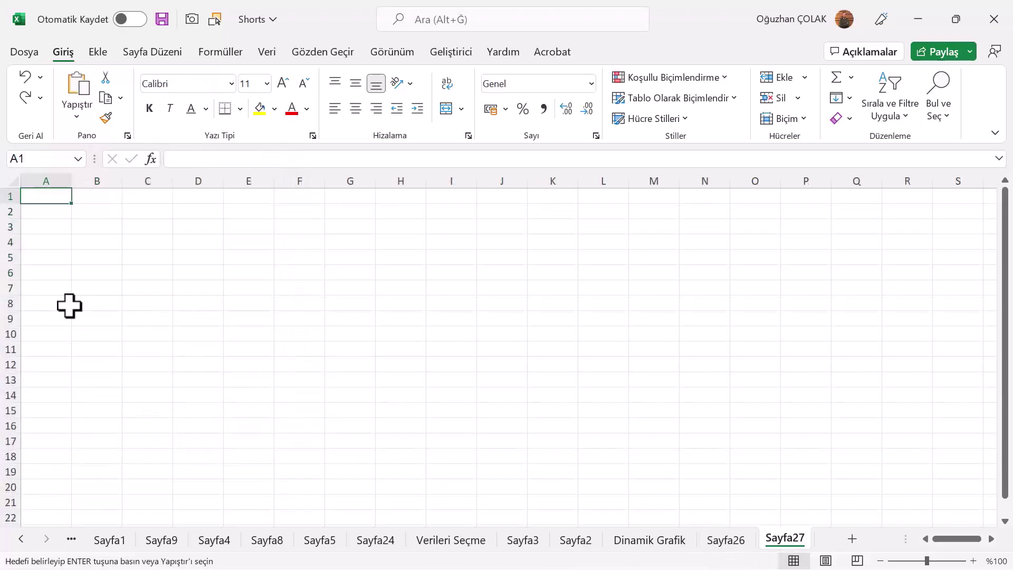
{"action": "key", "text": "ctrl+v"}
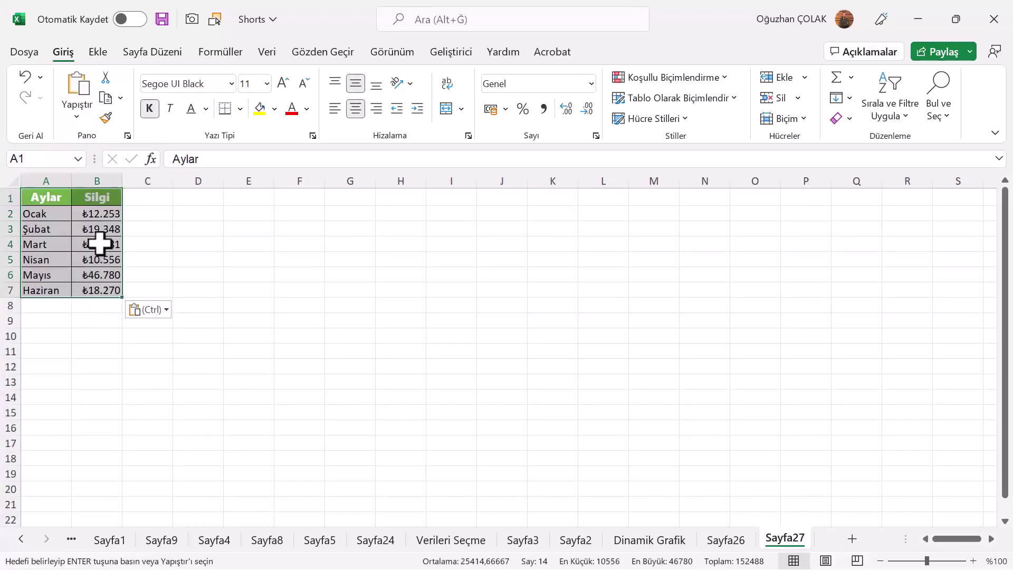
{"action": "mouse_move", "coordinate": [46, 199]}
{"action": "left_mouse_down"}
{"action": "mouse_move", "coordinate": [96, 247]}
{"action": "mouse_move", "coordinate": [93, 288]}
{"action": "left_mouse_up"}
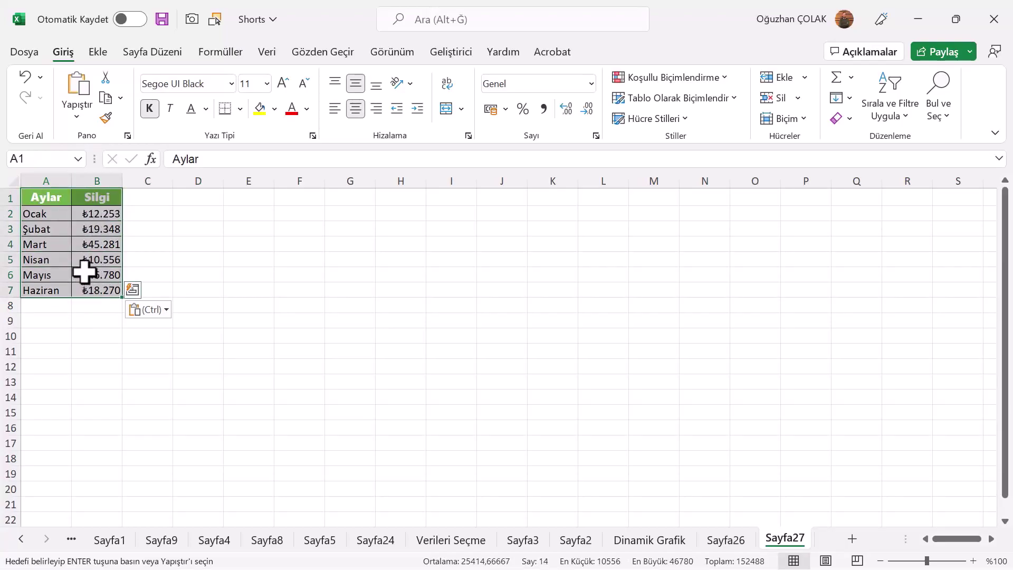